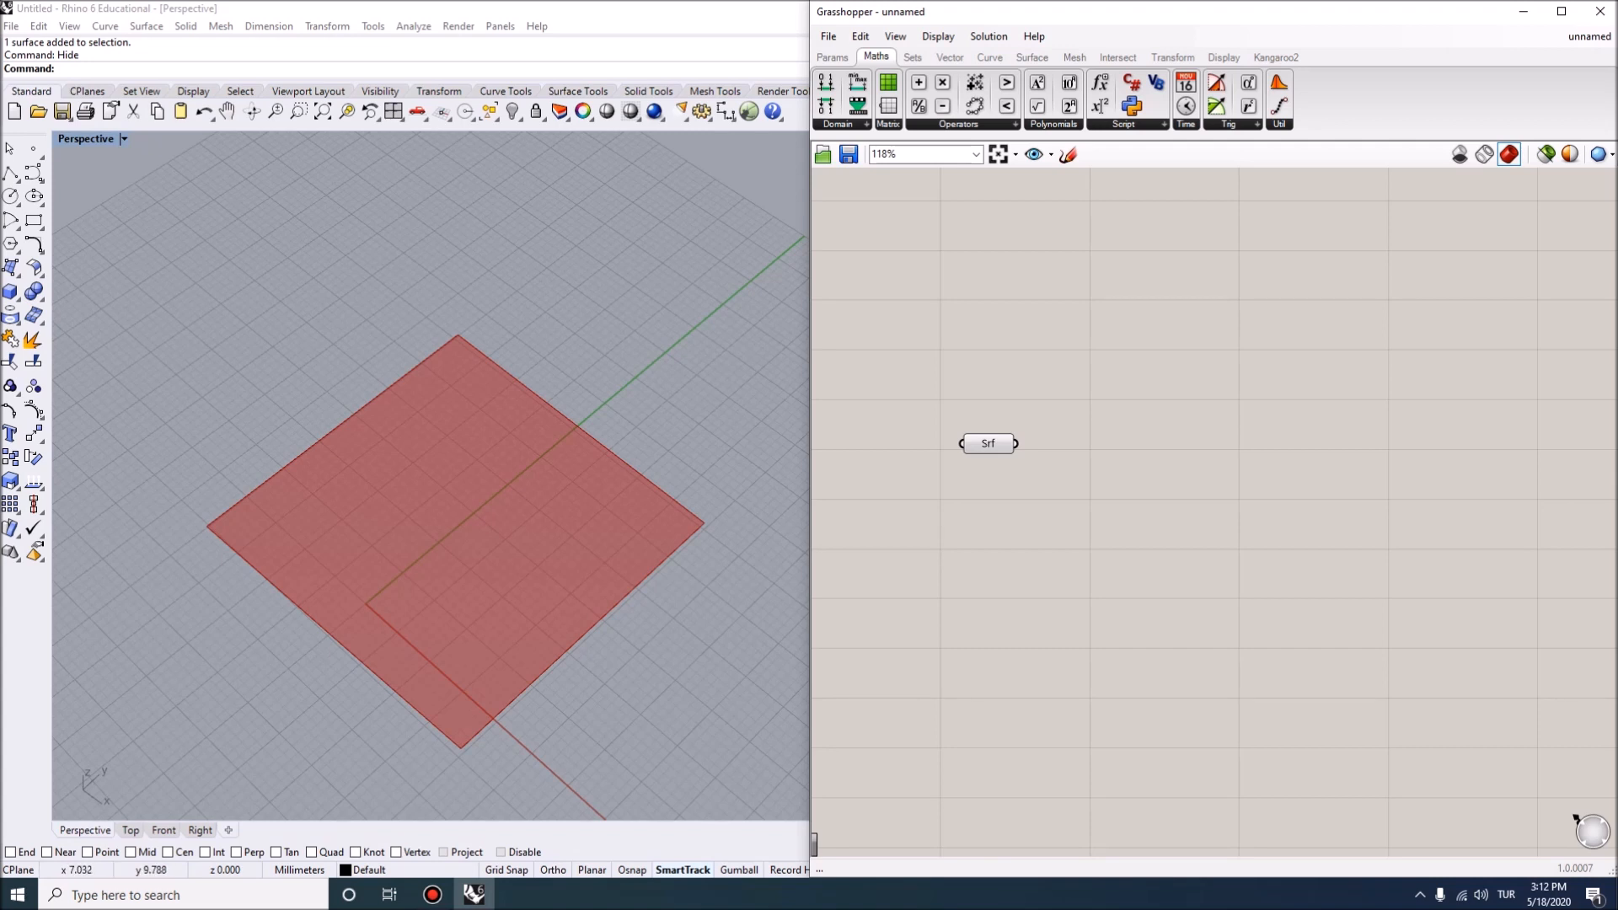
text(Delete)
mouse_move(385, 731)
mouse_down()
mouse_move(281, 654)
mouse_move(303, 645)
mouse_up()
key(Escape)
key(Escape)
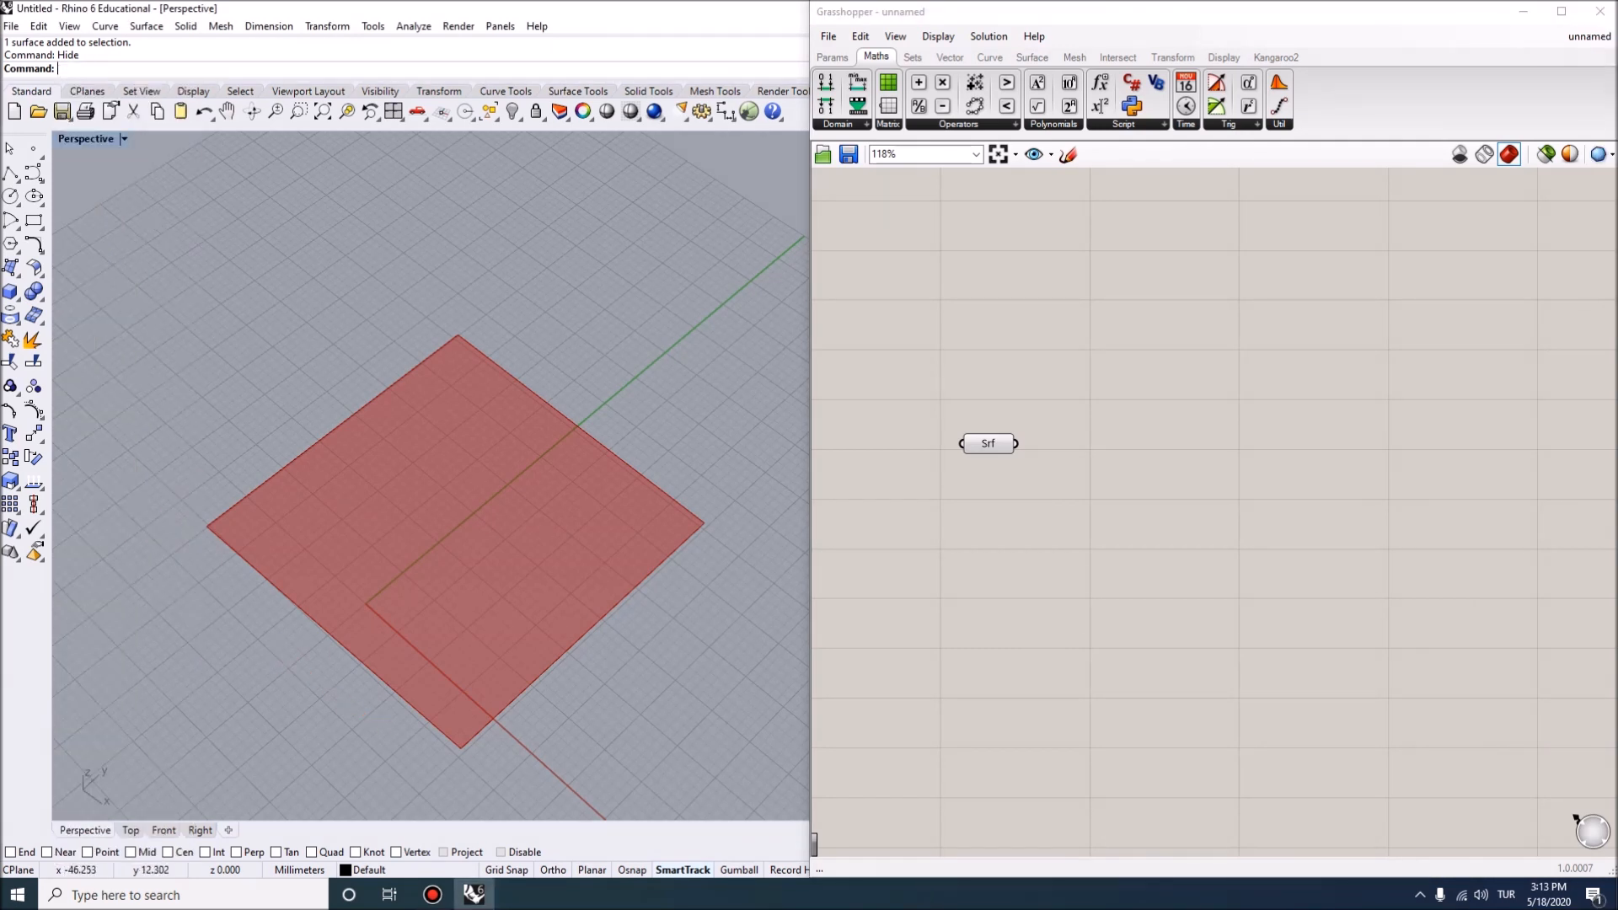
Draw labelled U and V direction arrows and crosses marking a point over the surface, and clear the annotations.
key(ctrl+alt+d)
mouse_move(371, 724)
mouse_down()
mouse_move(289, 650)
mouse_move(297, 638)
mouse_up()
drag(238, 691, 262, 686)
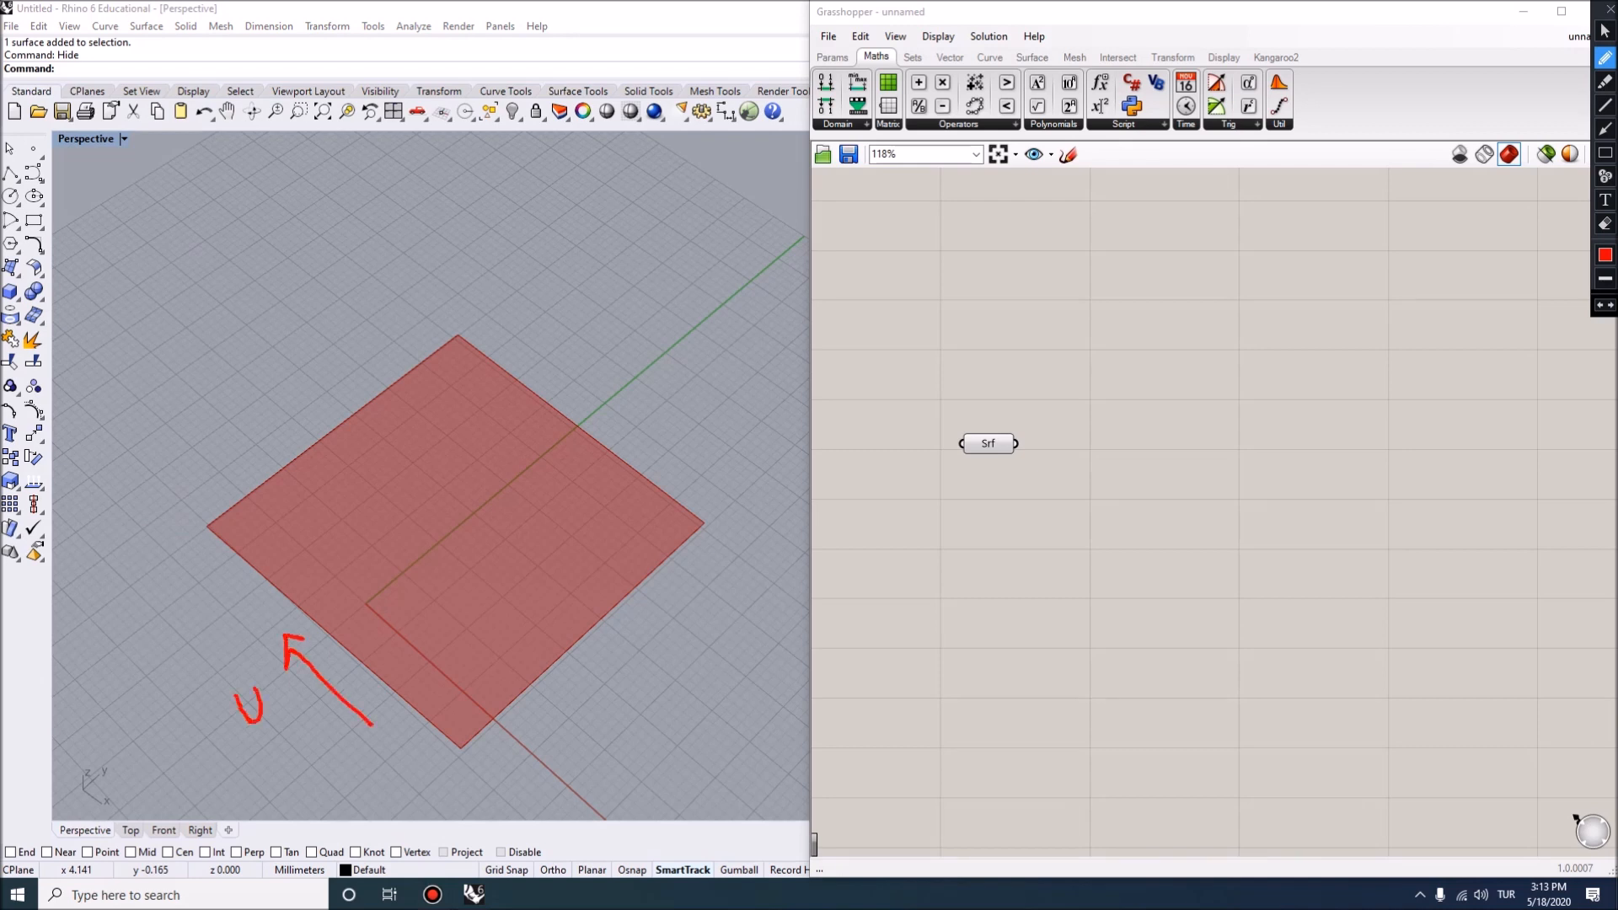
mouse_move(506, 747)
mouse_down()
mouse_move(669, 639)
mouse_move(663, 665)
mouse_up()
mouse_move(619, 695)
mouse_down()
mouse_move(634, 728)
mouse_move(655, 691)
mouse_up()
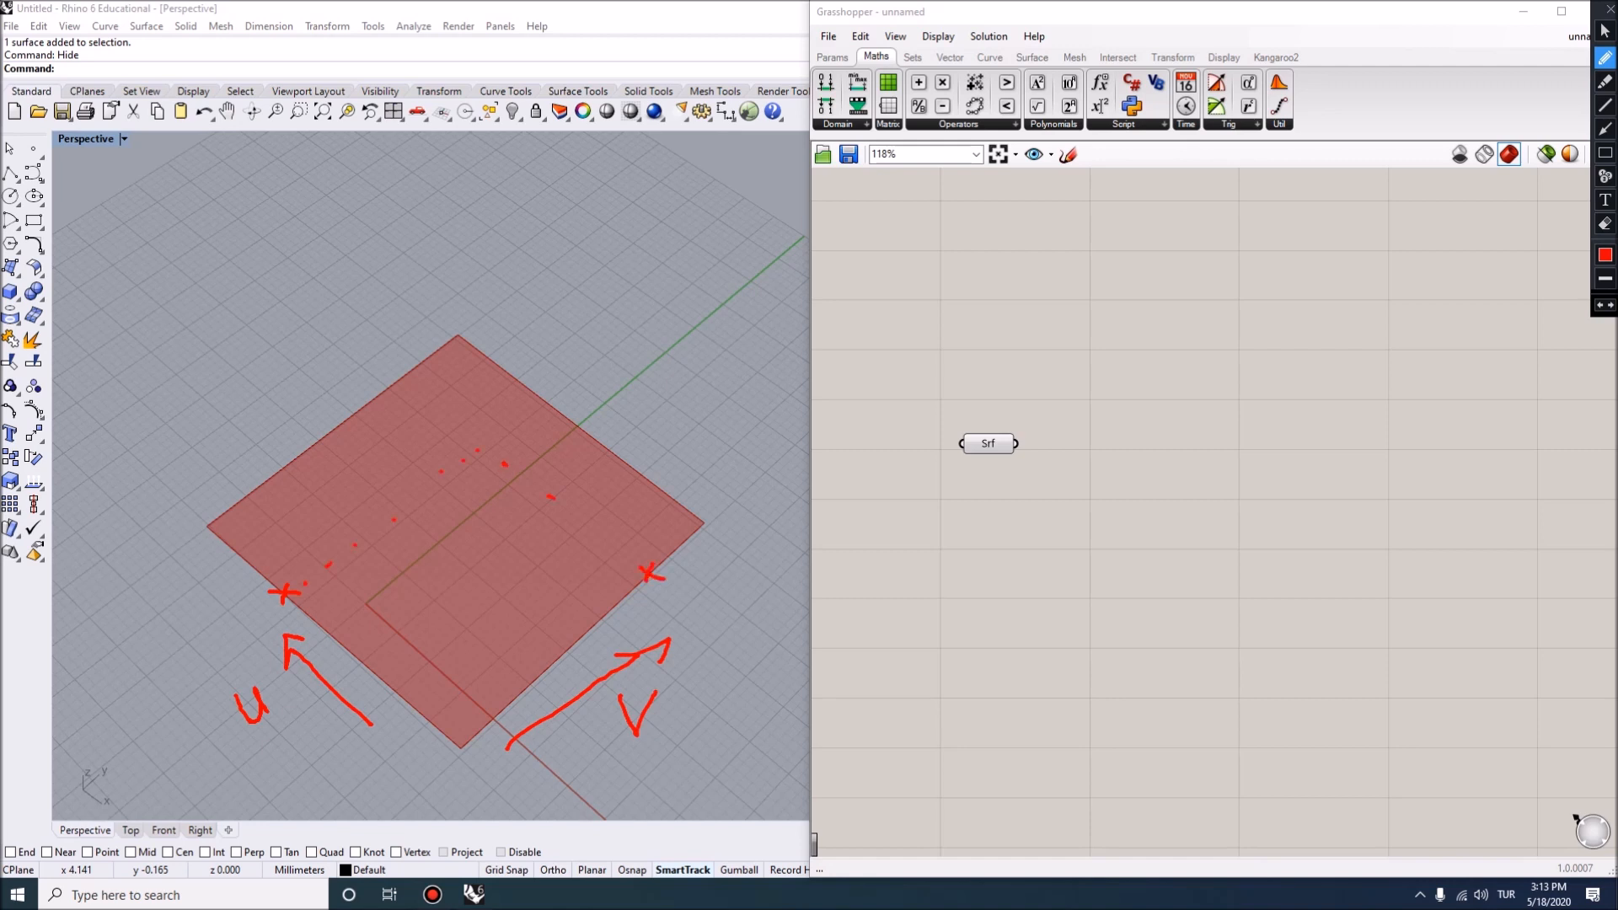
drag(458, 442, 492, 464)
drag(486, 440, 458, 466)
key(Escape)
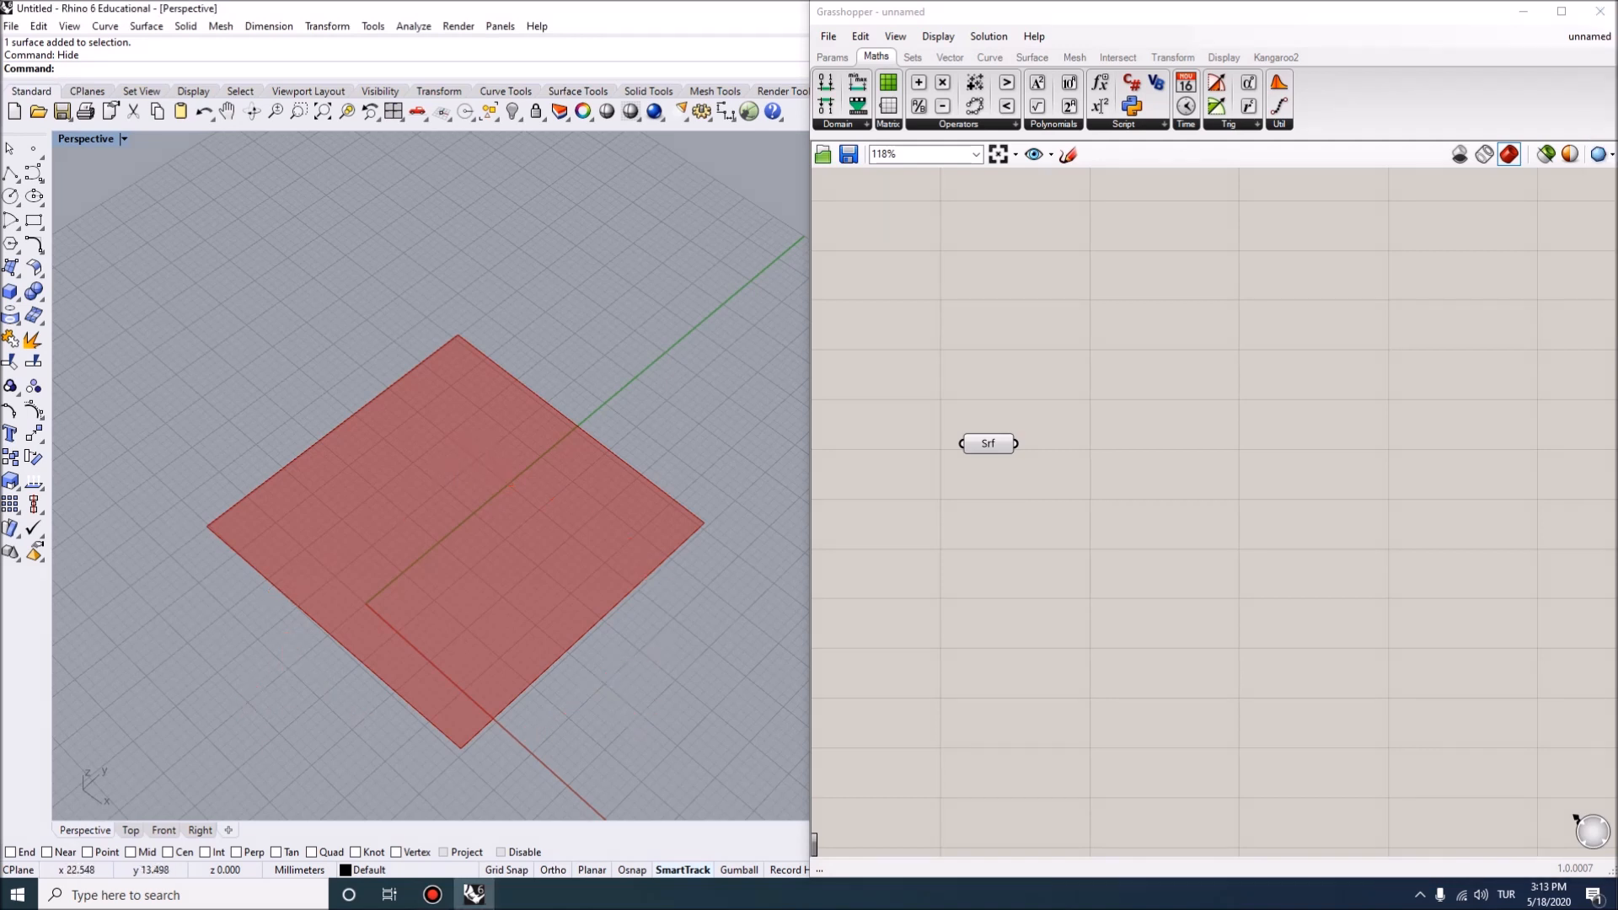
Add a surface Dimensions component, feed the Srf parameter into it, and check its V output.
click(988, 444)
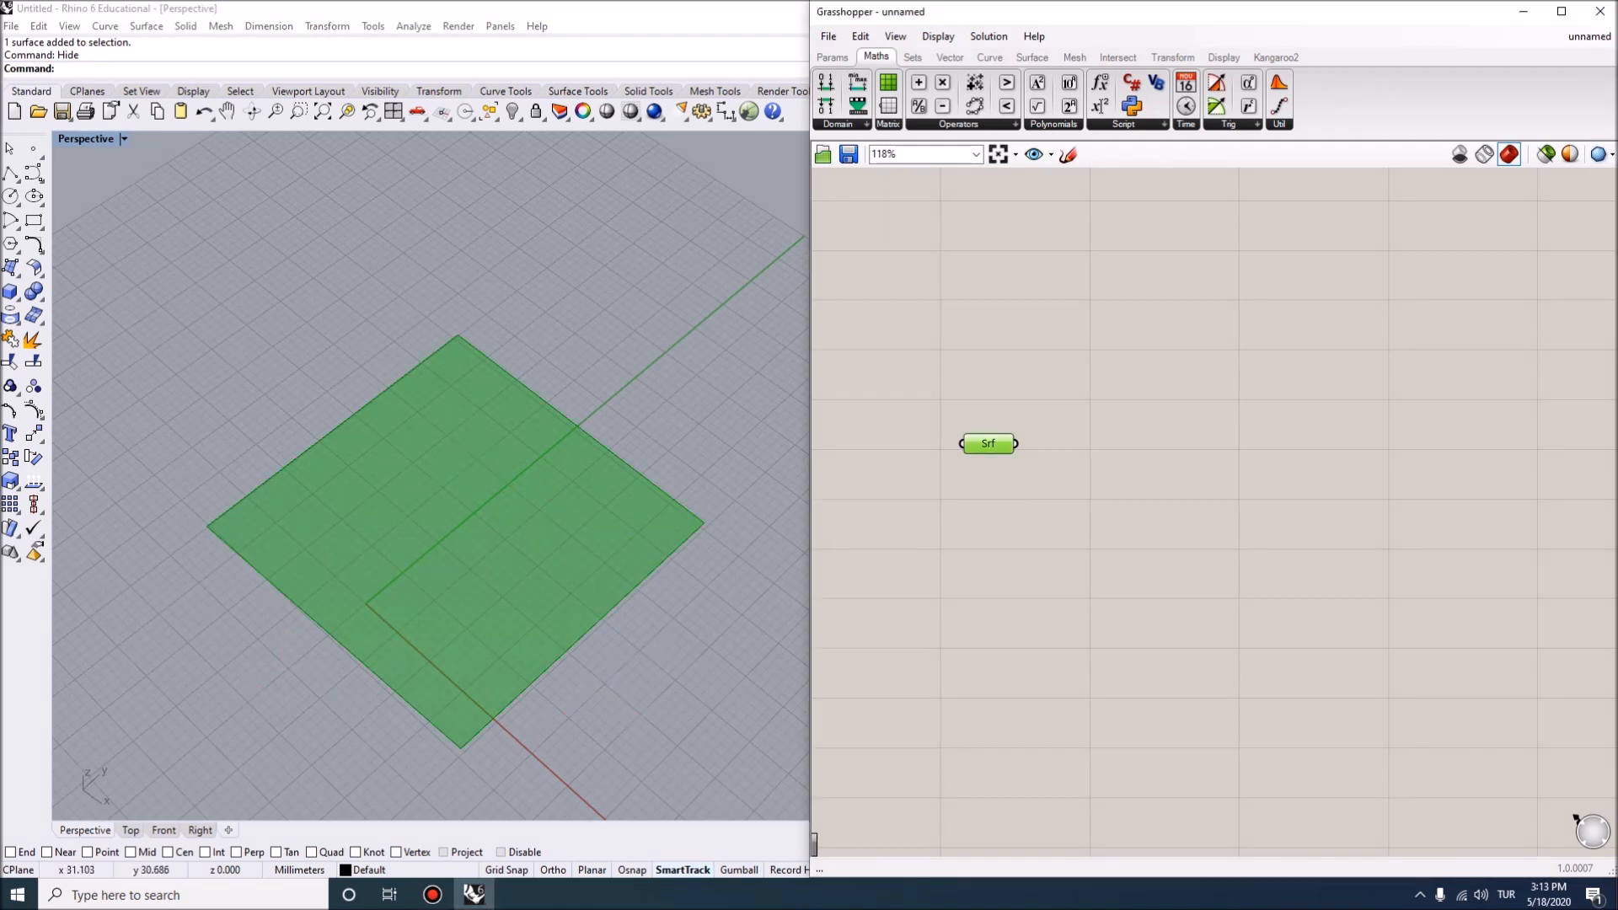
click(1031, 56)
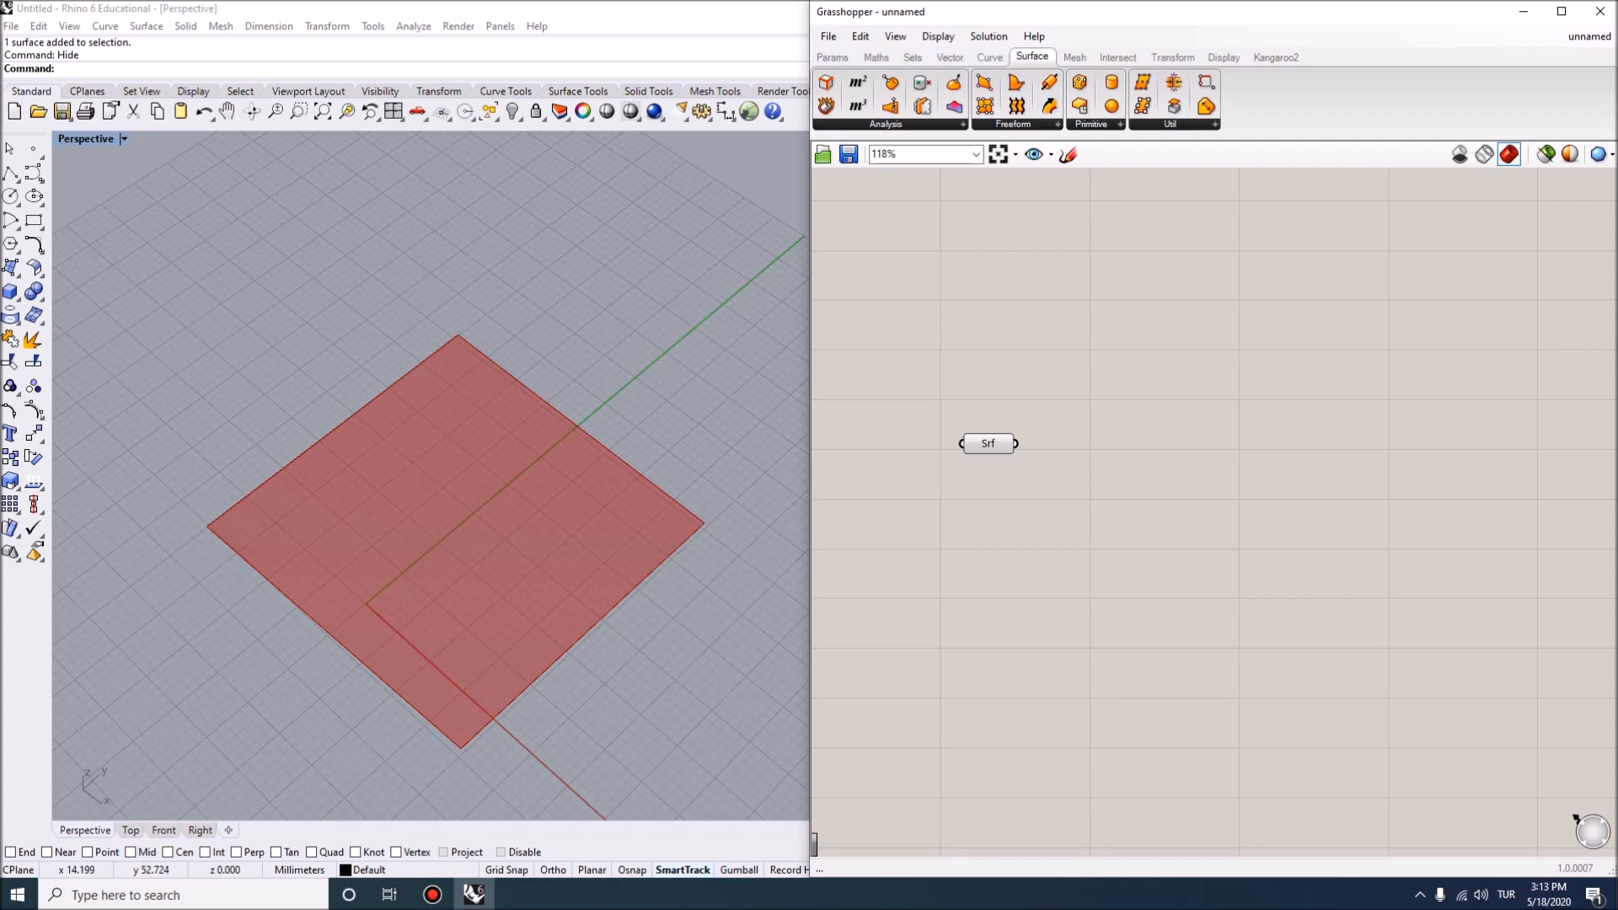
click(885, 124)
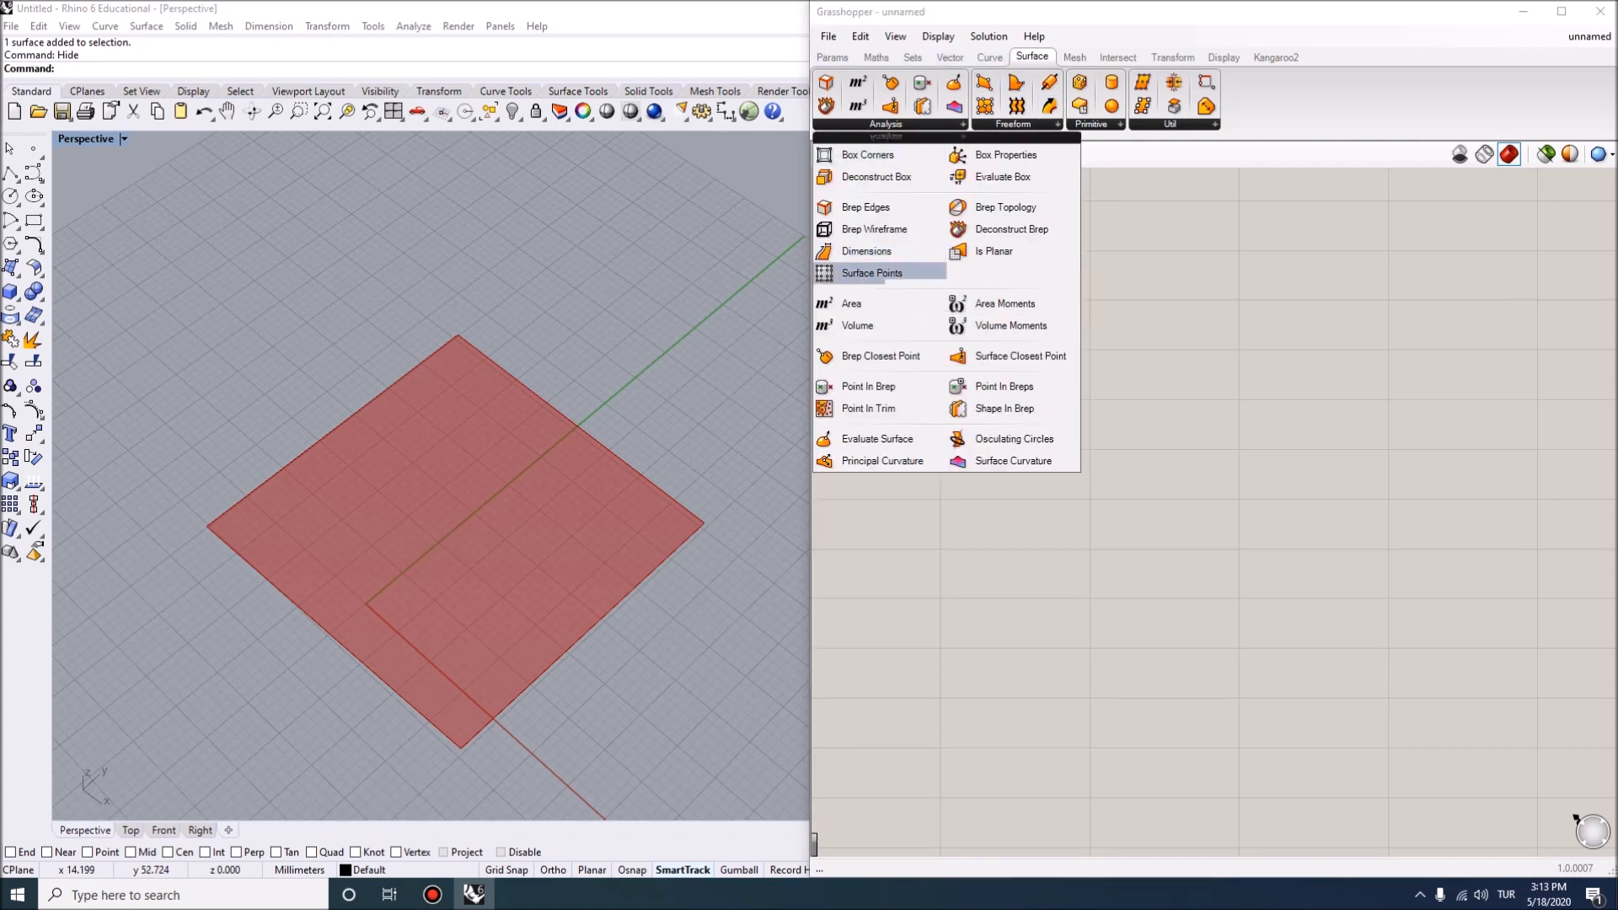
drag(866, 251, 1102, 474)
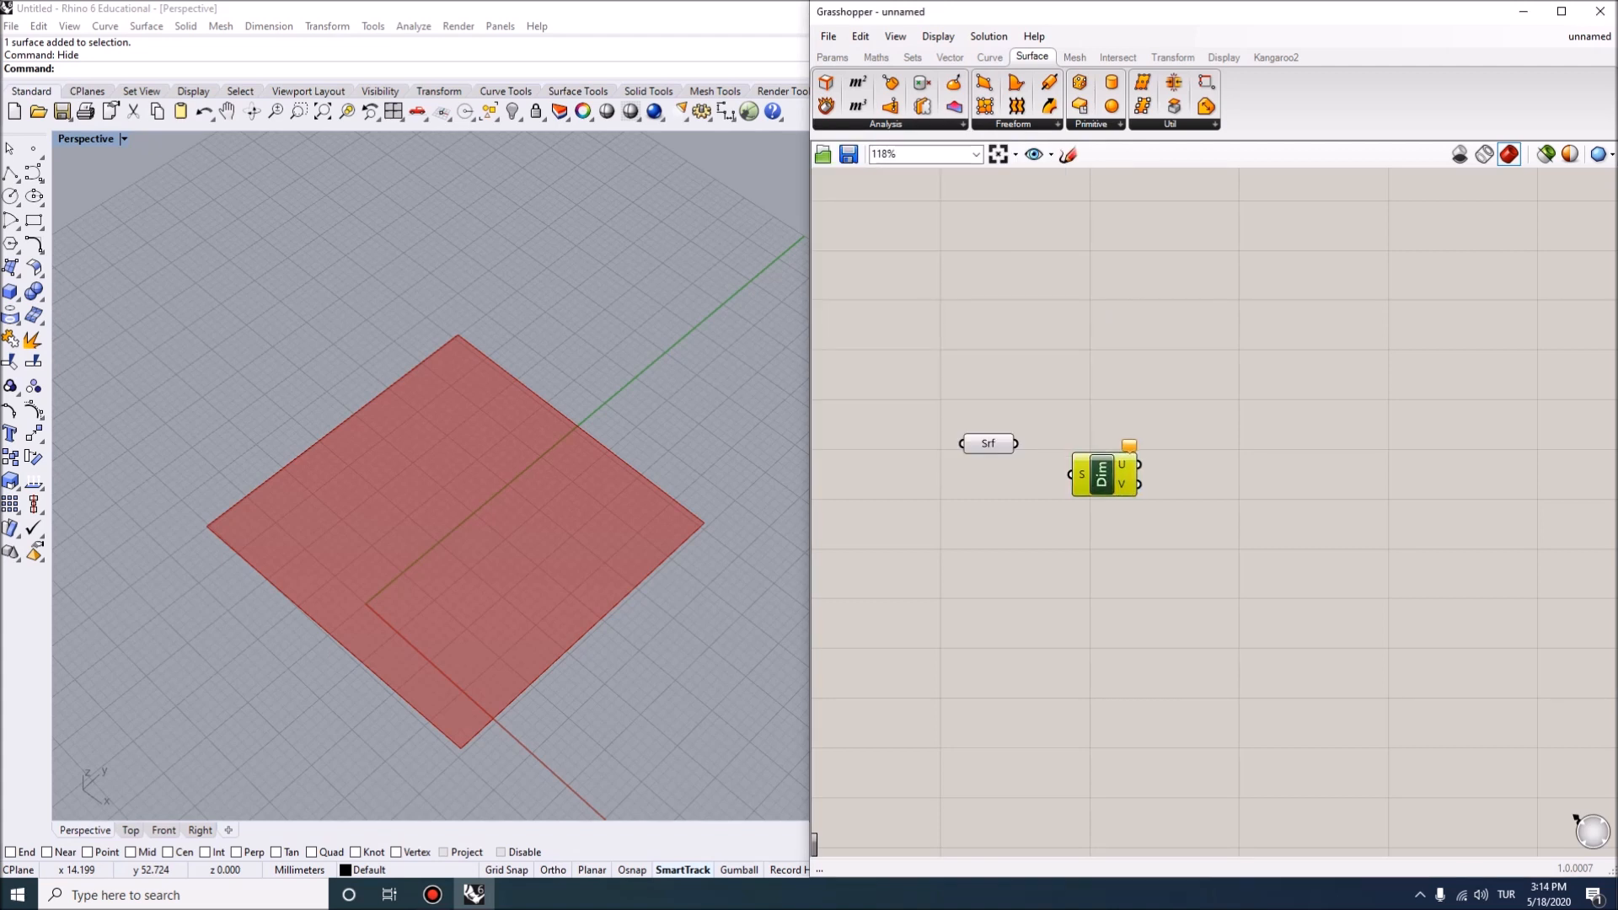
drag(1016, 443, 1106, 503)
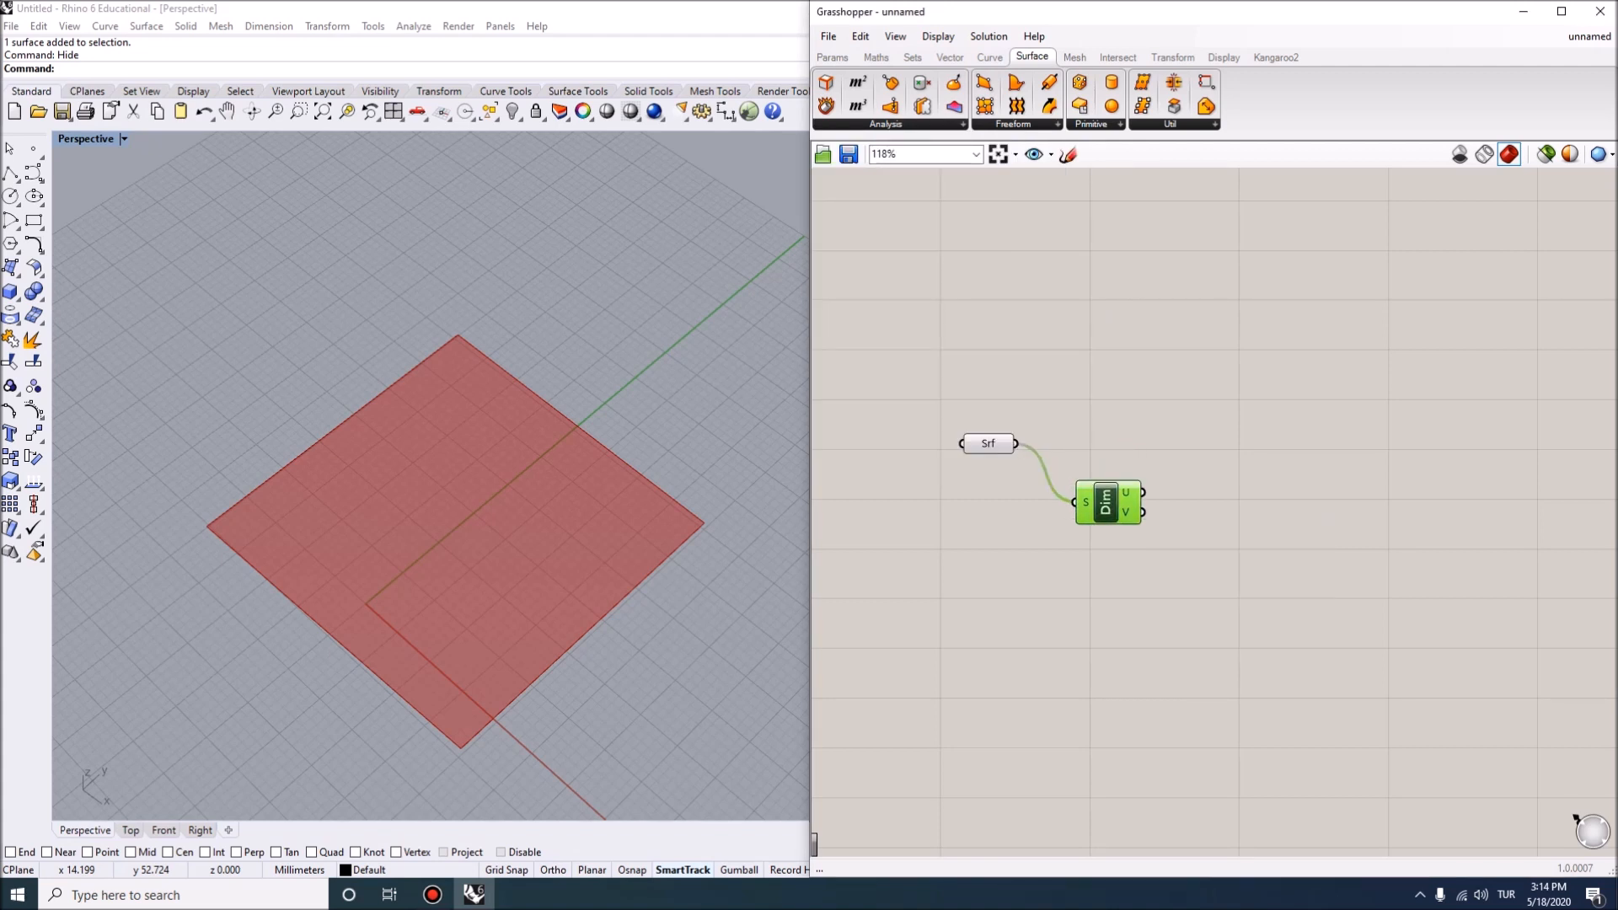
scroll(1116, 488, up, 4)
right_drag(1115, 488, 1164, 449)
mouse_move(1197, 464)
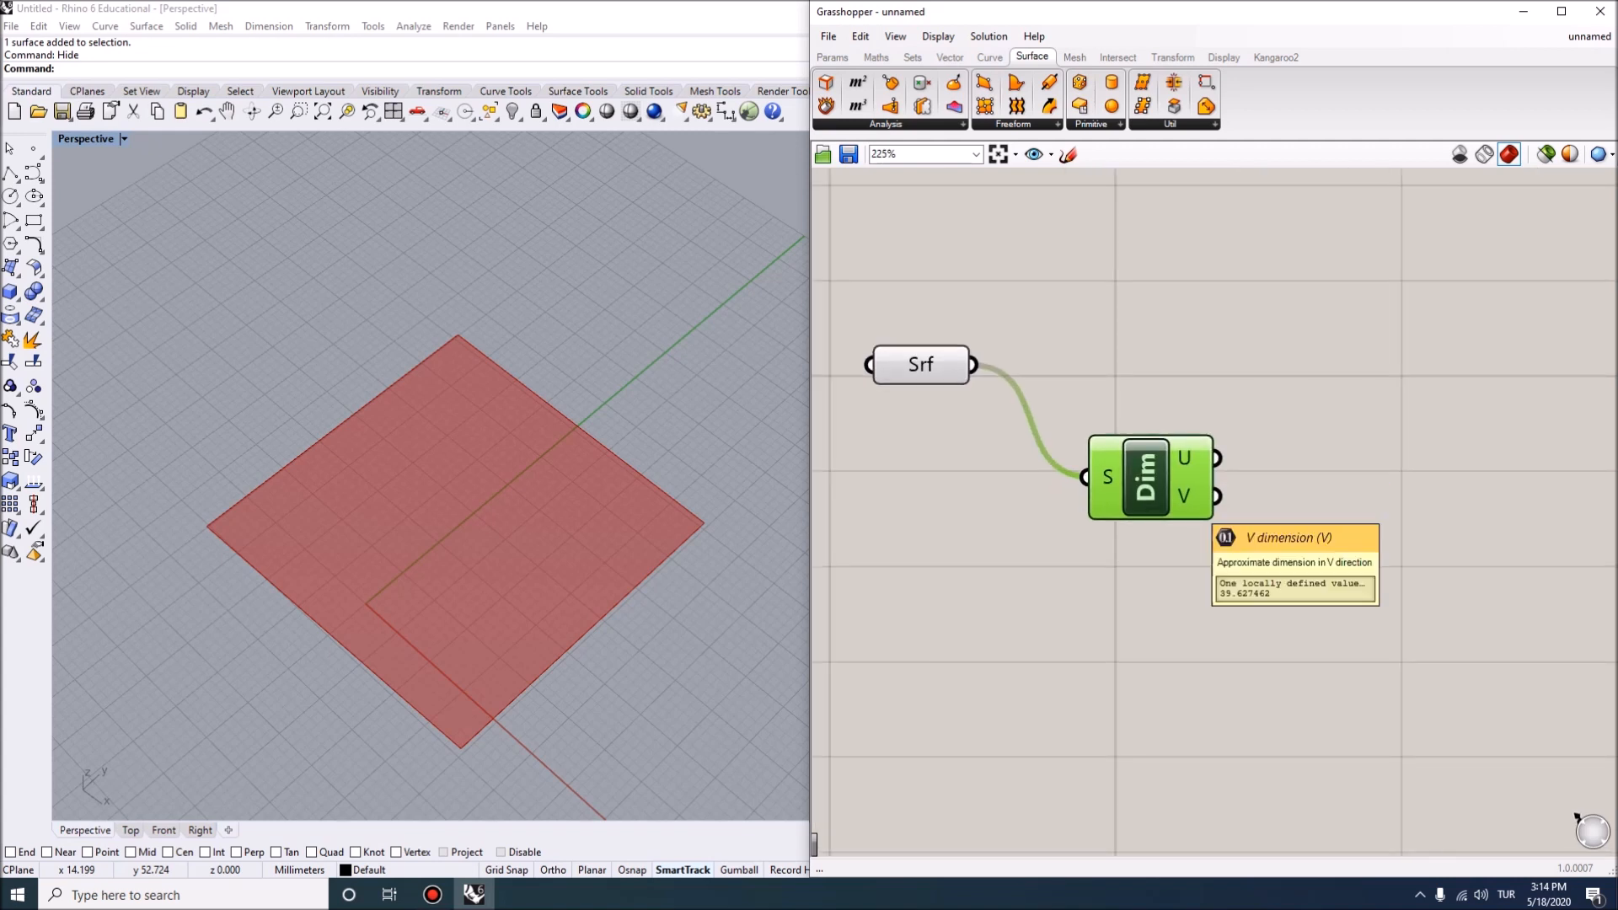
Add an Evaluate Surface component and place it well beyond the Dimensions component.
scroll(1183, 454, down, 3)
right_drag(1287, 399, 1195, 437)
scroll(1195, 437, up, 1)
double_click(1208, 446)
text(eva)
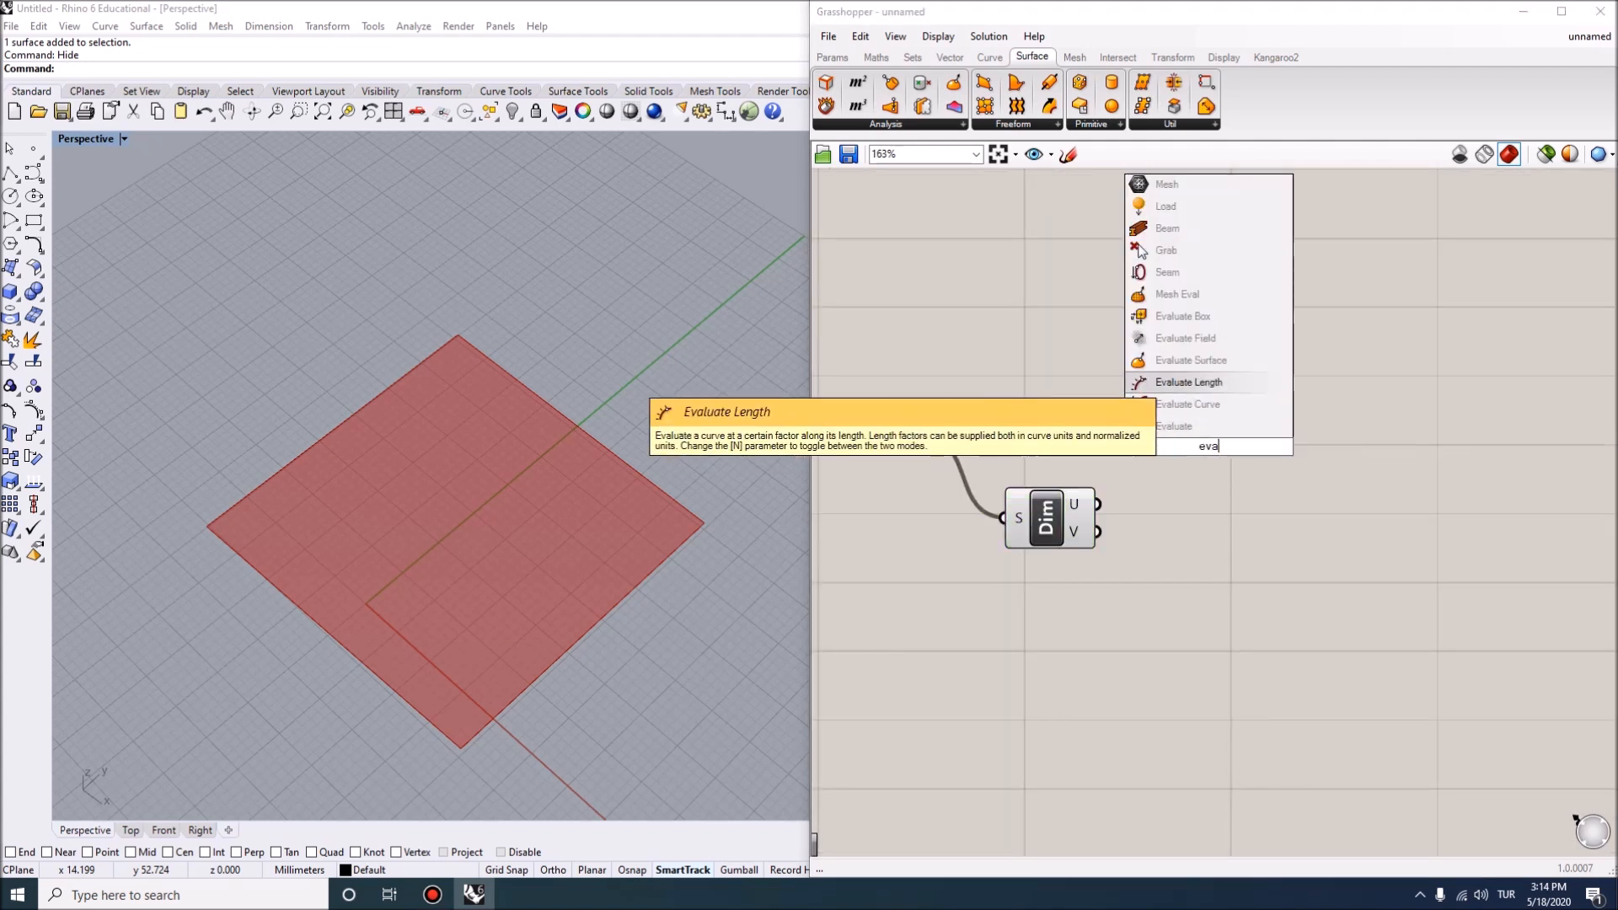
click(1198, 361)
drag(1208, 413, 1372, 375)
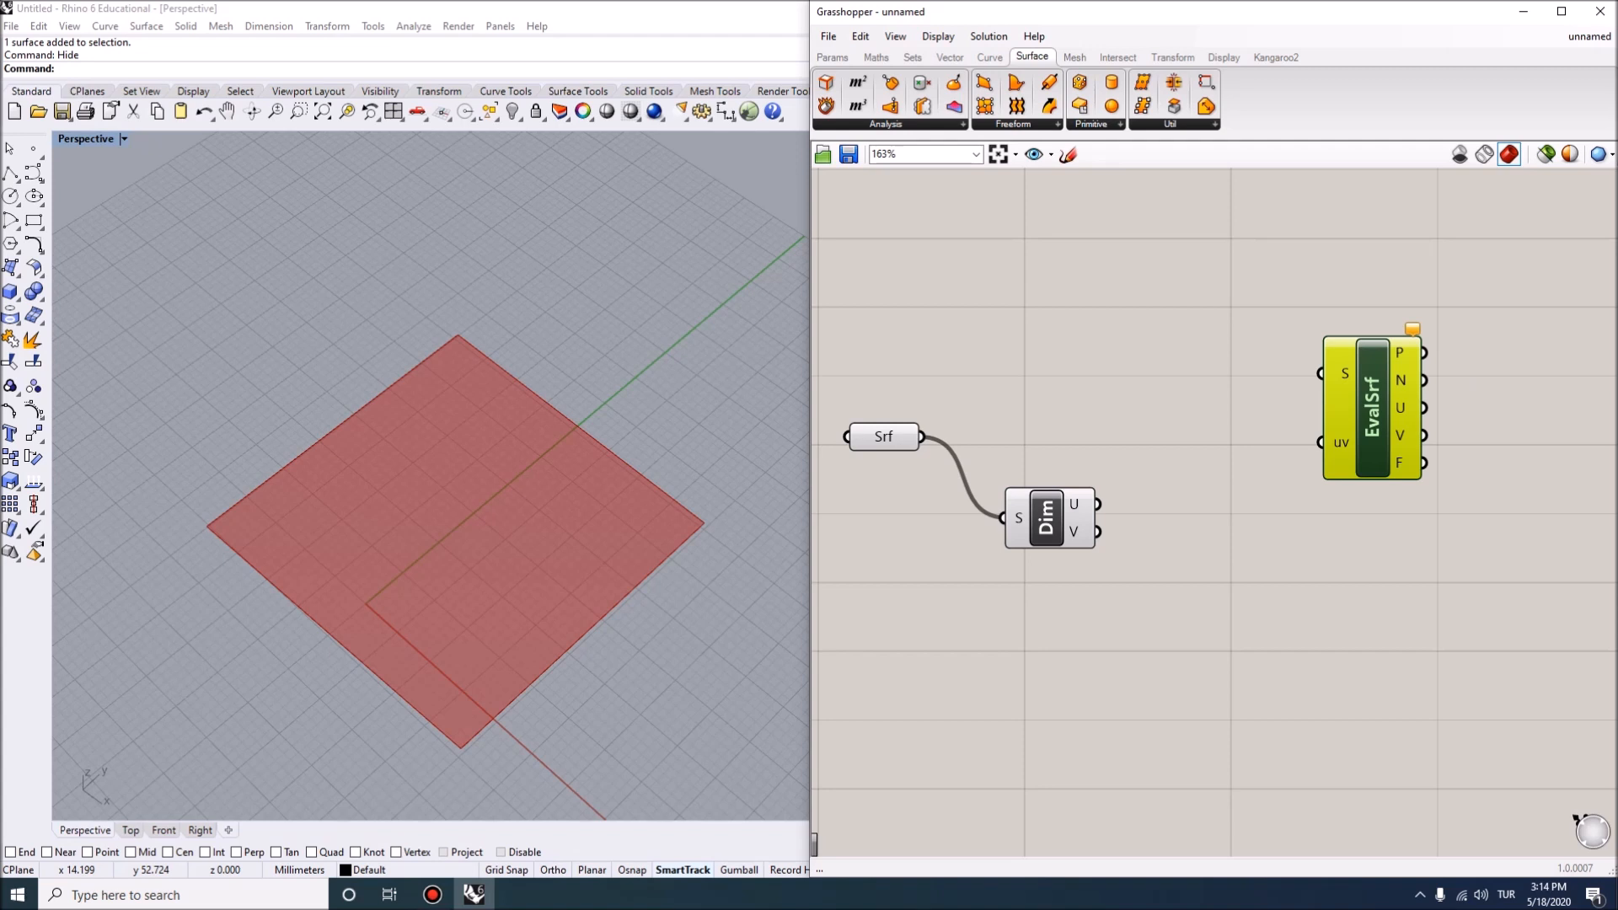
Add a Multiplication component and connect the Dimensions U output to its B input.
drag(1045, 515, 988, 574)
double_click(1153, 591)
text(mul)
click(1139, 550)
drag(1152, 590, 1197, 533)
drag(1040, 562, 1151, 549)
Create a number slider with value 0.5 and connect it to the multiplication's A input.
double_click(1065, 518)
text(0.5)
key(Return)
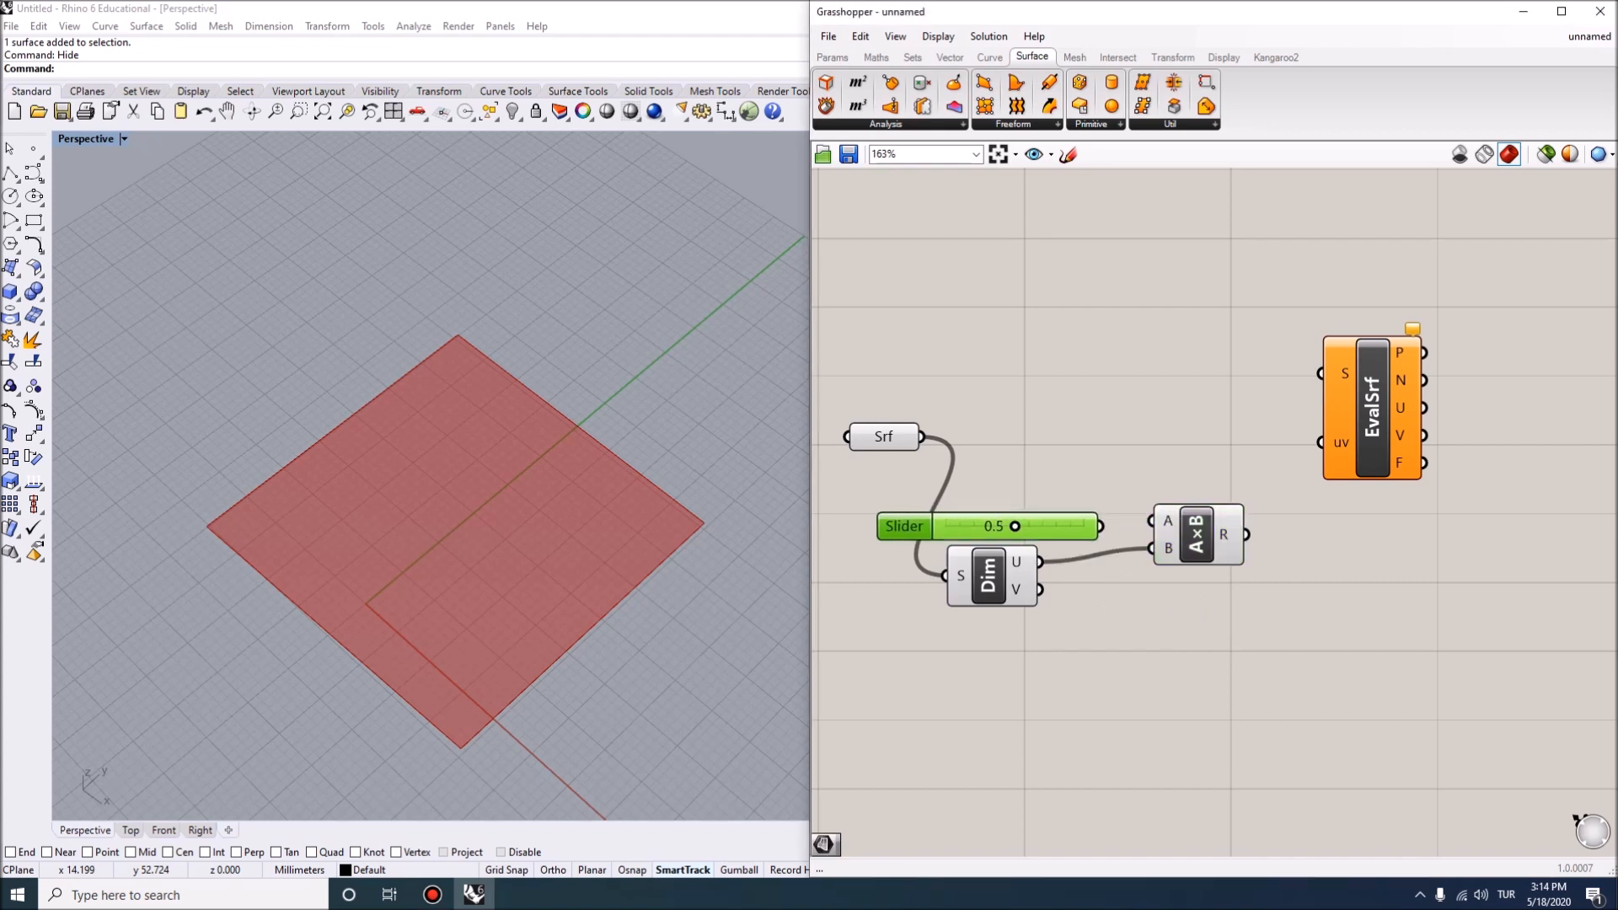
mouse_move(1197, 535)
mouse_down()
mouse_move(1051, 501)
mouse_move(1113, 540)
mouse_up()
Duplicate the slider and multiplication below the originals and connect the Dimensions V output to the copy's B input.
drag(1188, 597, 1080, 486)
key(ctrl+c)
key(ctrl+v)
drag(1089, 541, 1089, 681)
click(1087, 631)
drag(1040, 590, 1174, 708)
drag(1053, 680, 1055, 710)
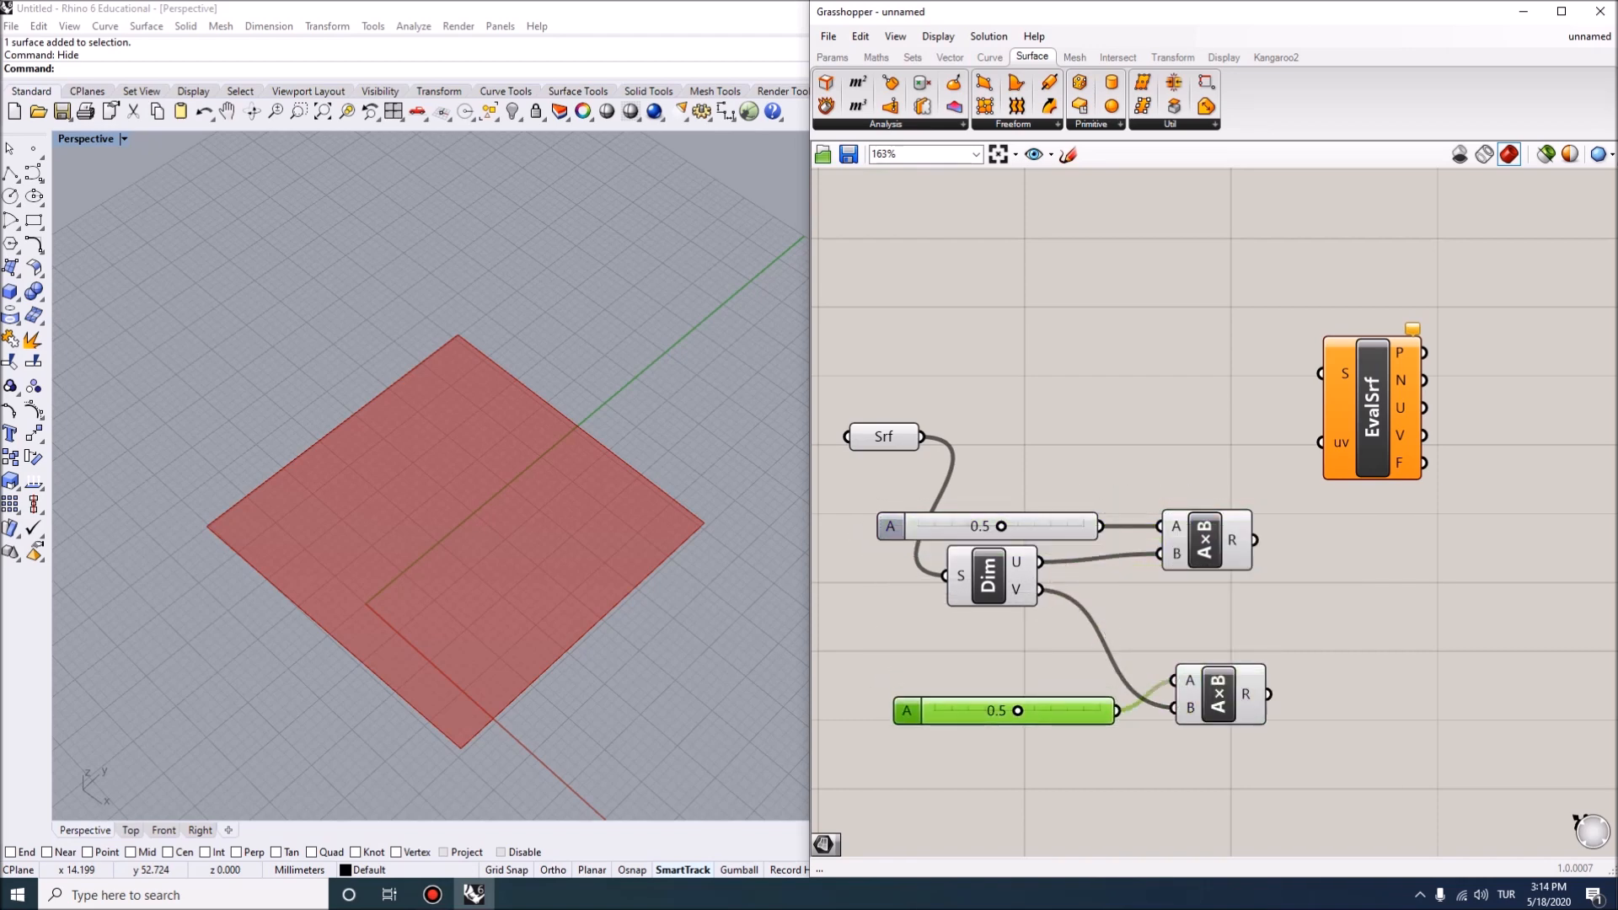
Tidy the layout by repositioning the Evaluate Surface, both Multiplication and the Dimensions components.
right_drag(1333, 548, 1249, 573)
drag(1286, 472, 1317, 473)
scroll(1243, 444, down, 1)
drag(1139, 547, 1148, 535)
drag(1151, 677, 1144, 668)
drag(955, 578, 956, 605)
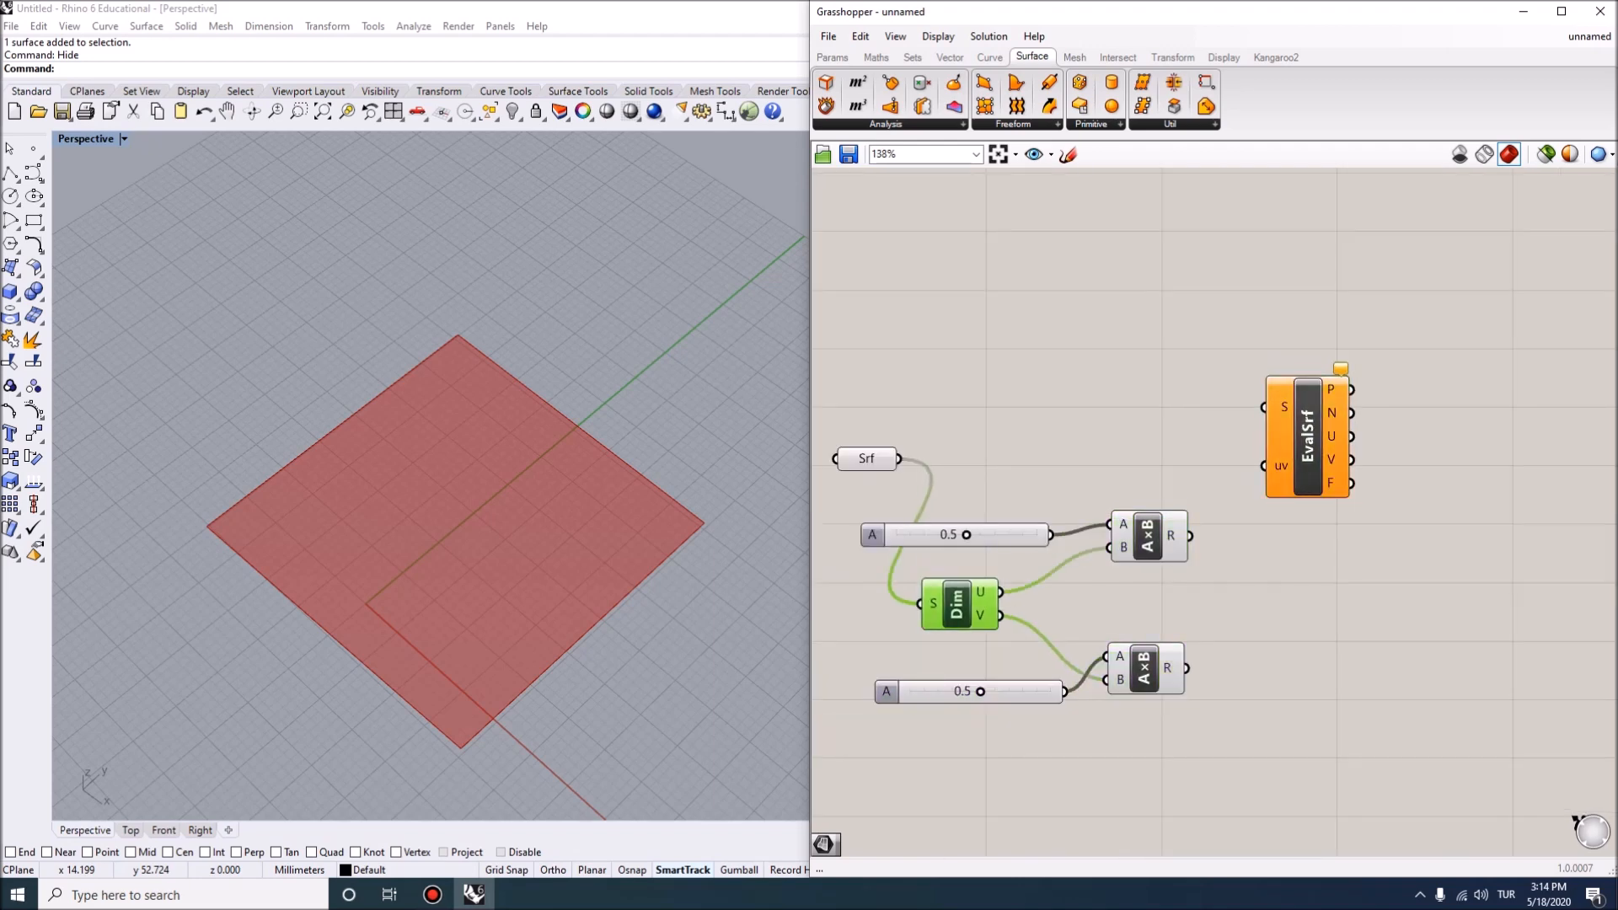
Add a Construct Point component and connect the U and V multiplication results to its X and Y inputs.
double_click(1249, 579)
text(xyz)
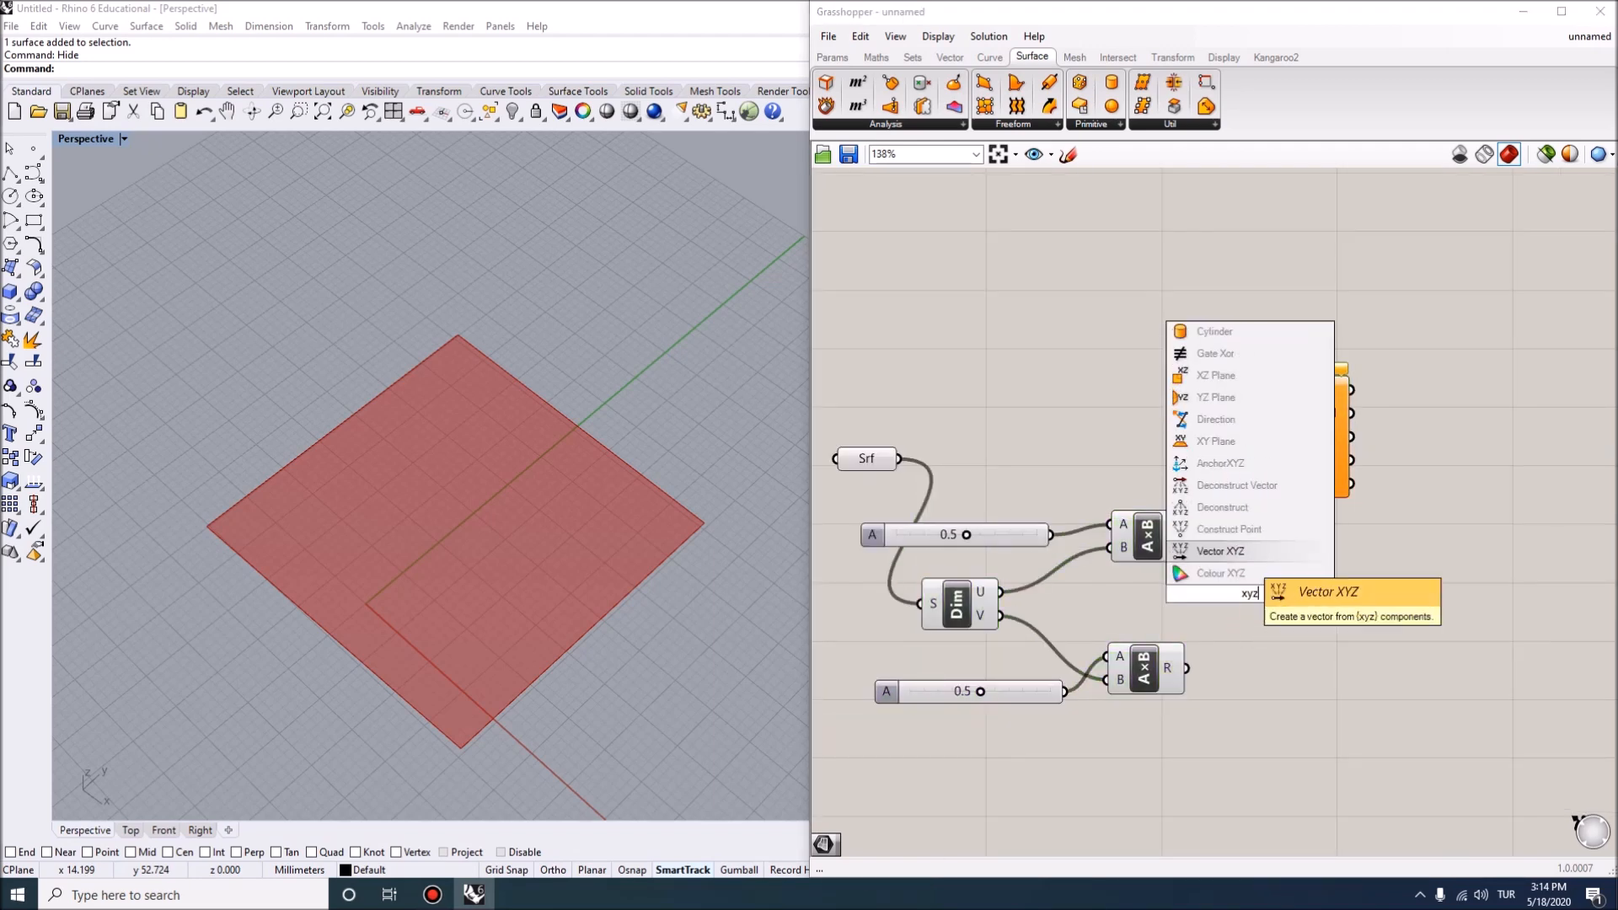
click(1229, 529)
drag(1189, 536, 1185, 668)
drag(1247, 593, 1258, 593)
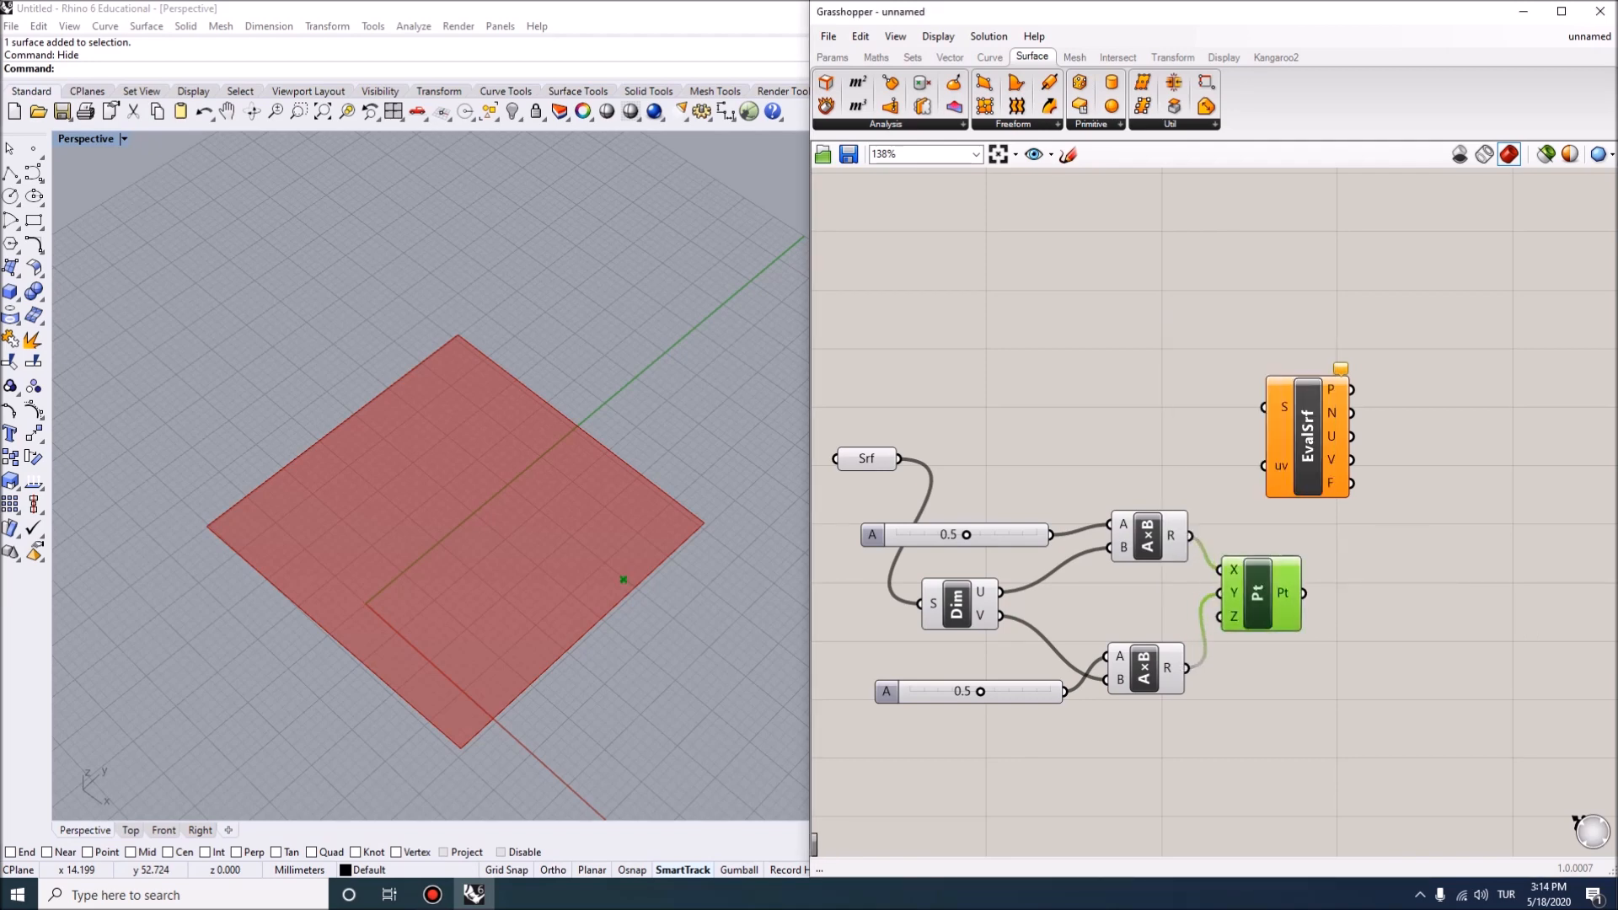
mouse_move(1304, 594)
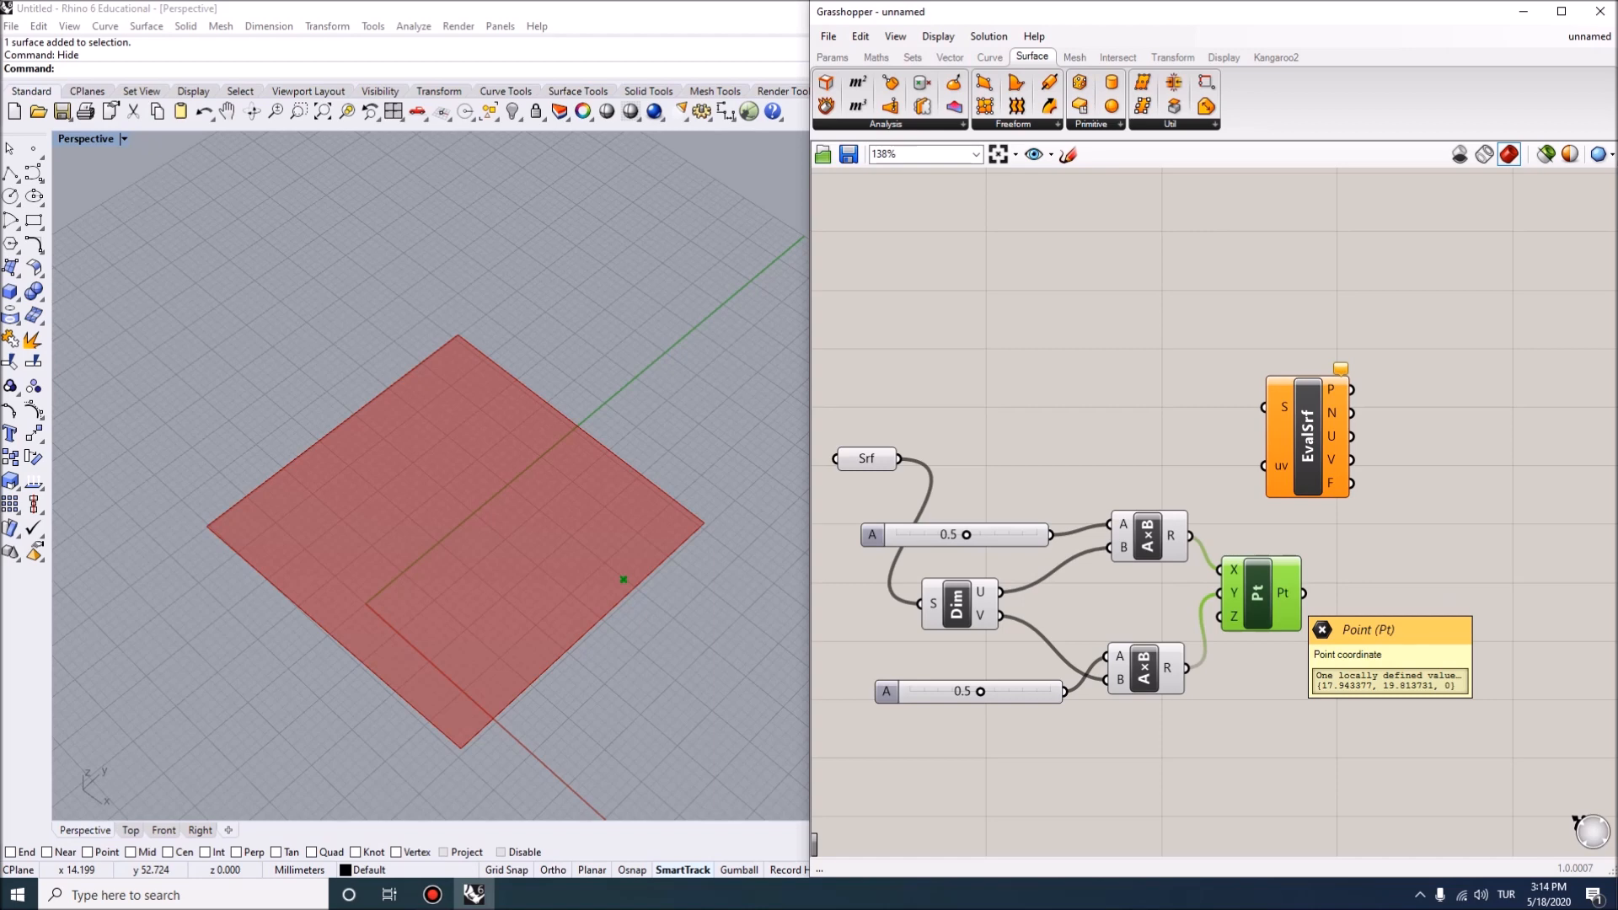
Connect the Srf parameter to Evaluate Surface's S input and the constructed point to its uv input.
drag(1307, 438, 1343, 444)
drag(899, 458, 1404, 416)
drag(1303, 593, 1359, 449)
Set the U multiplier slider to 0.0.
right_drag(441, 540, 484, 577)
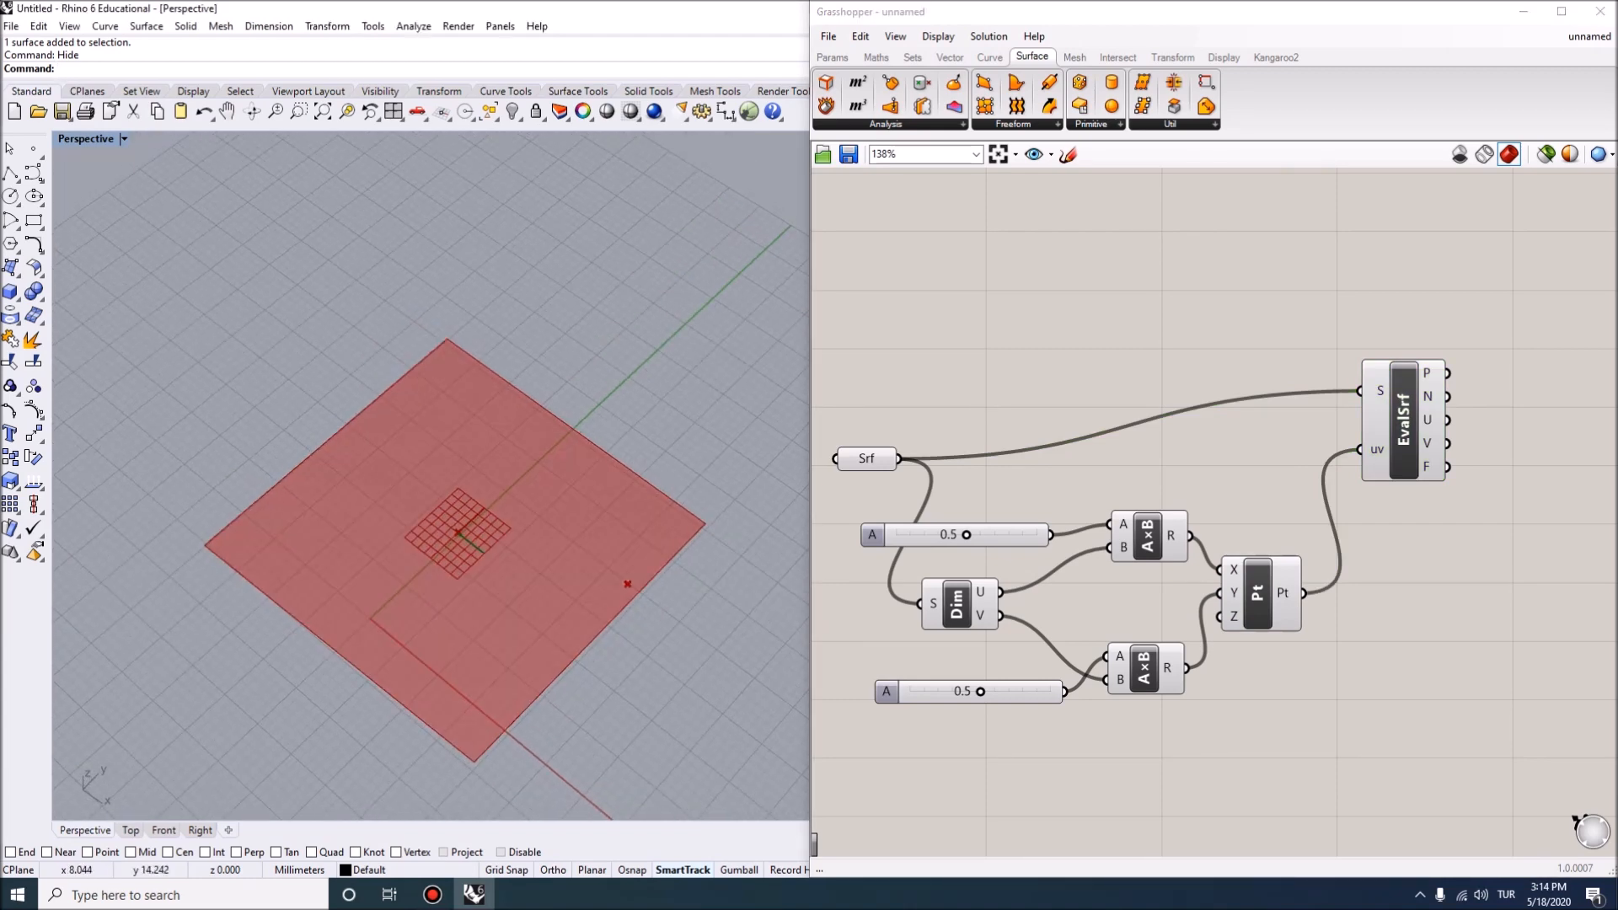
drag(966, 535, 895, 535)
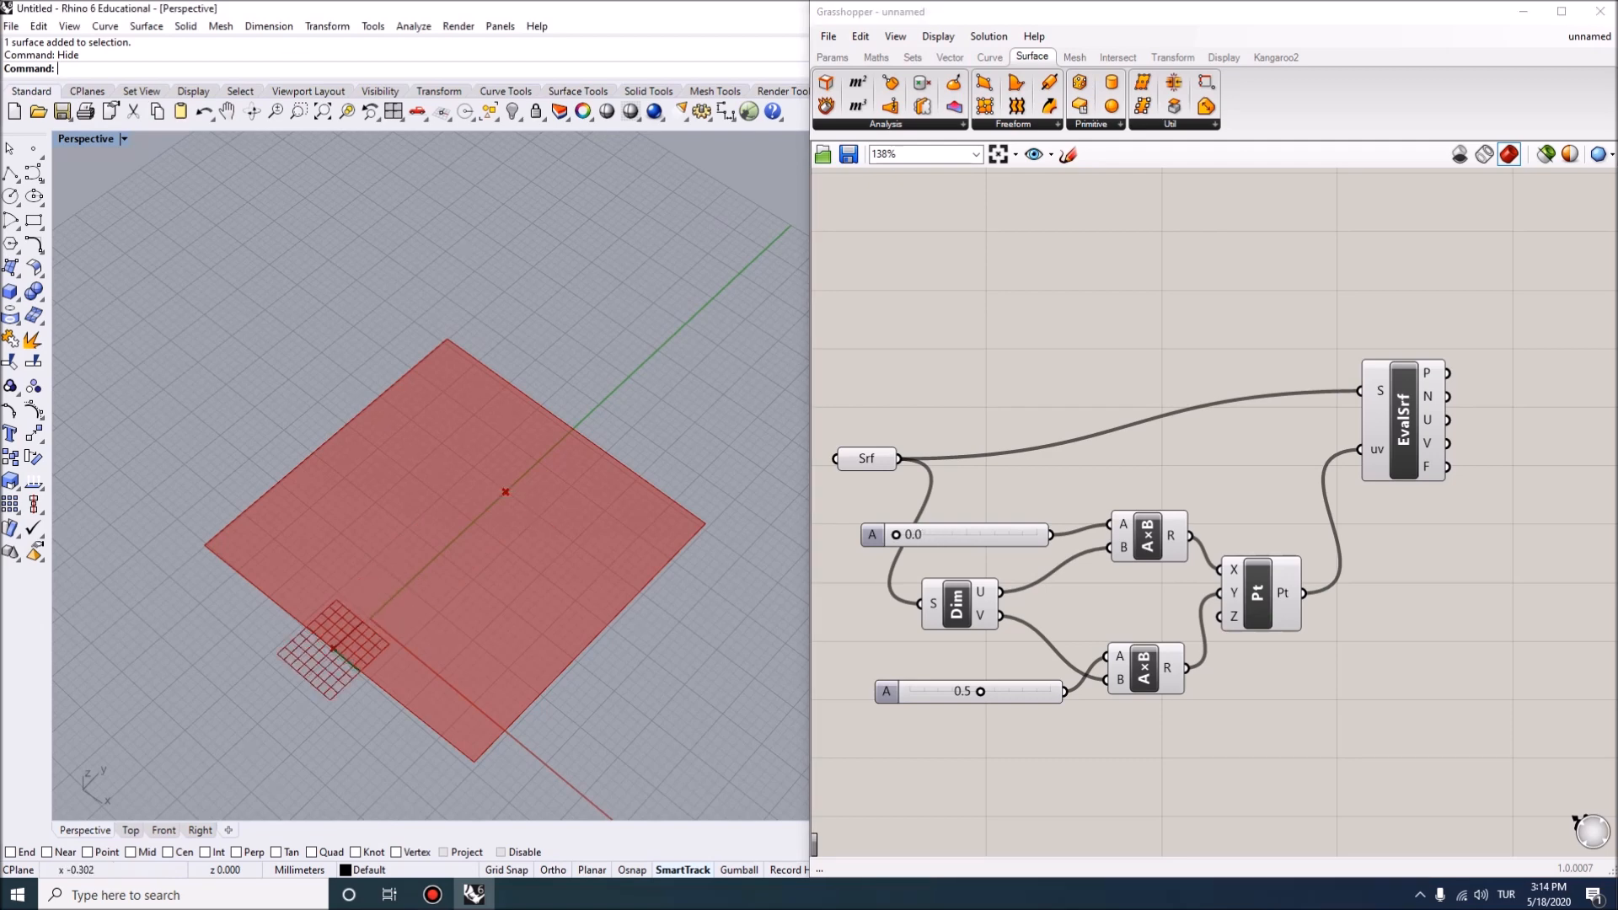
scroll(405, 615, down, 3)
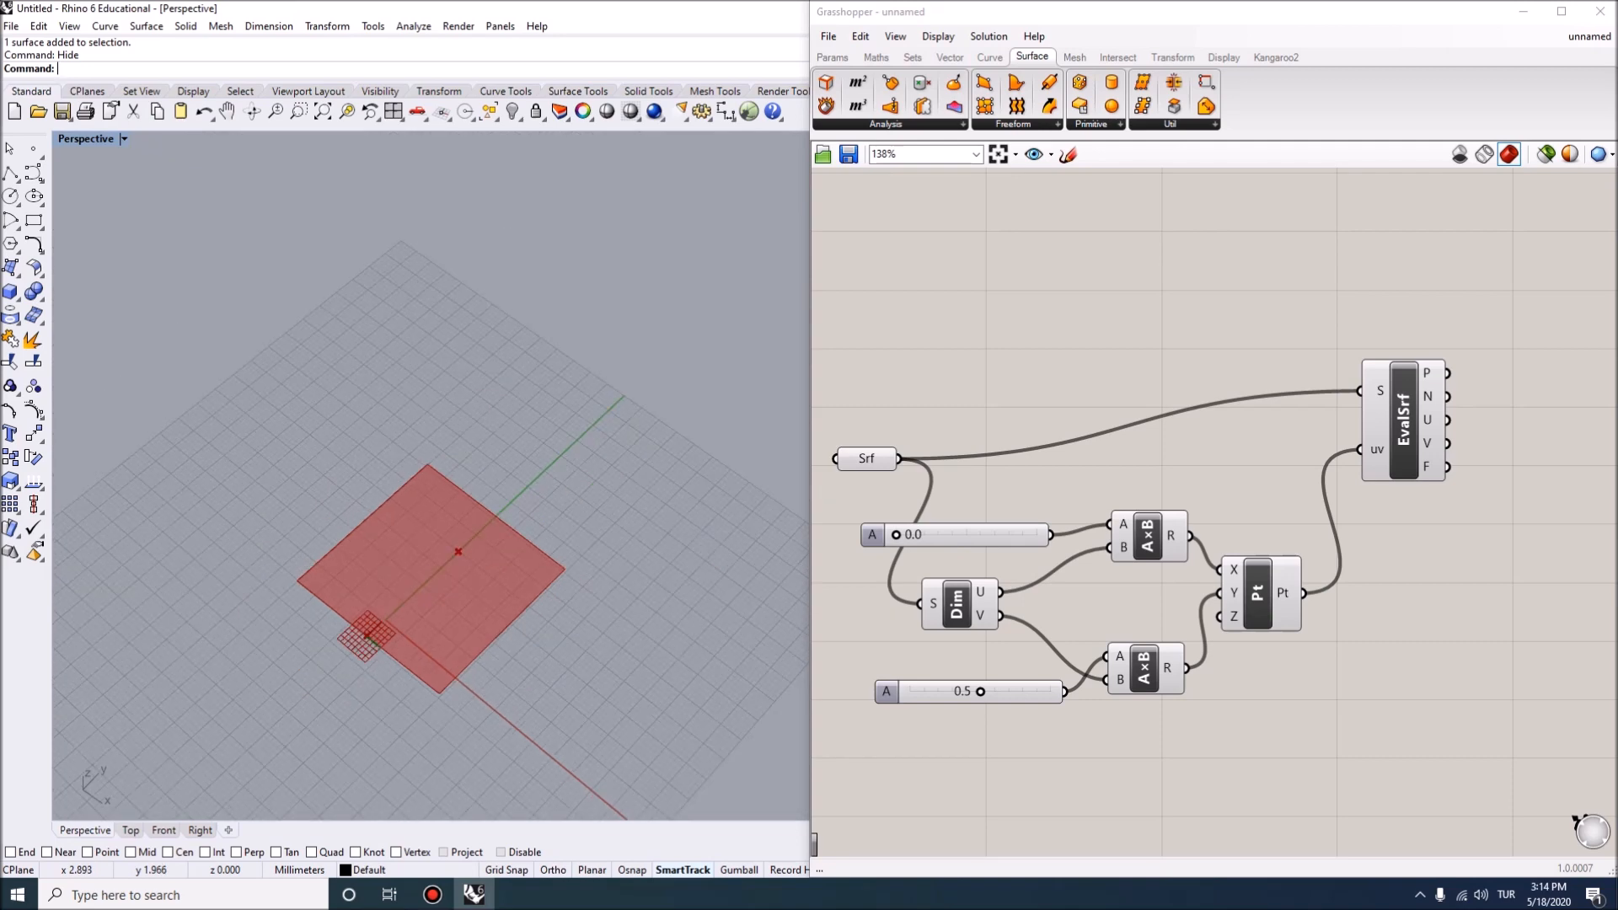
Show the hidden source surface in the Rhino viewport.
text(hortPath)
key(Return)
key(Escape)
text(A)
key(BackSpace)
text(Show)
key(Return)
Move the source surface away from the origin and delete the leftover curve.
drag(468, 602, 379, 428)
click(337, 634)
key(Delete)
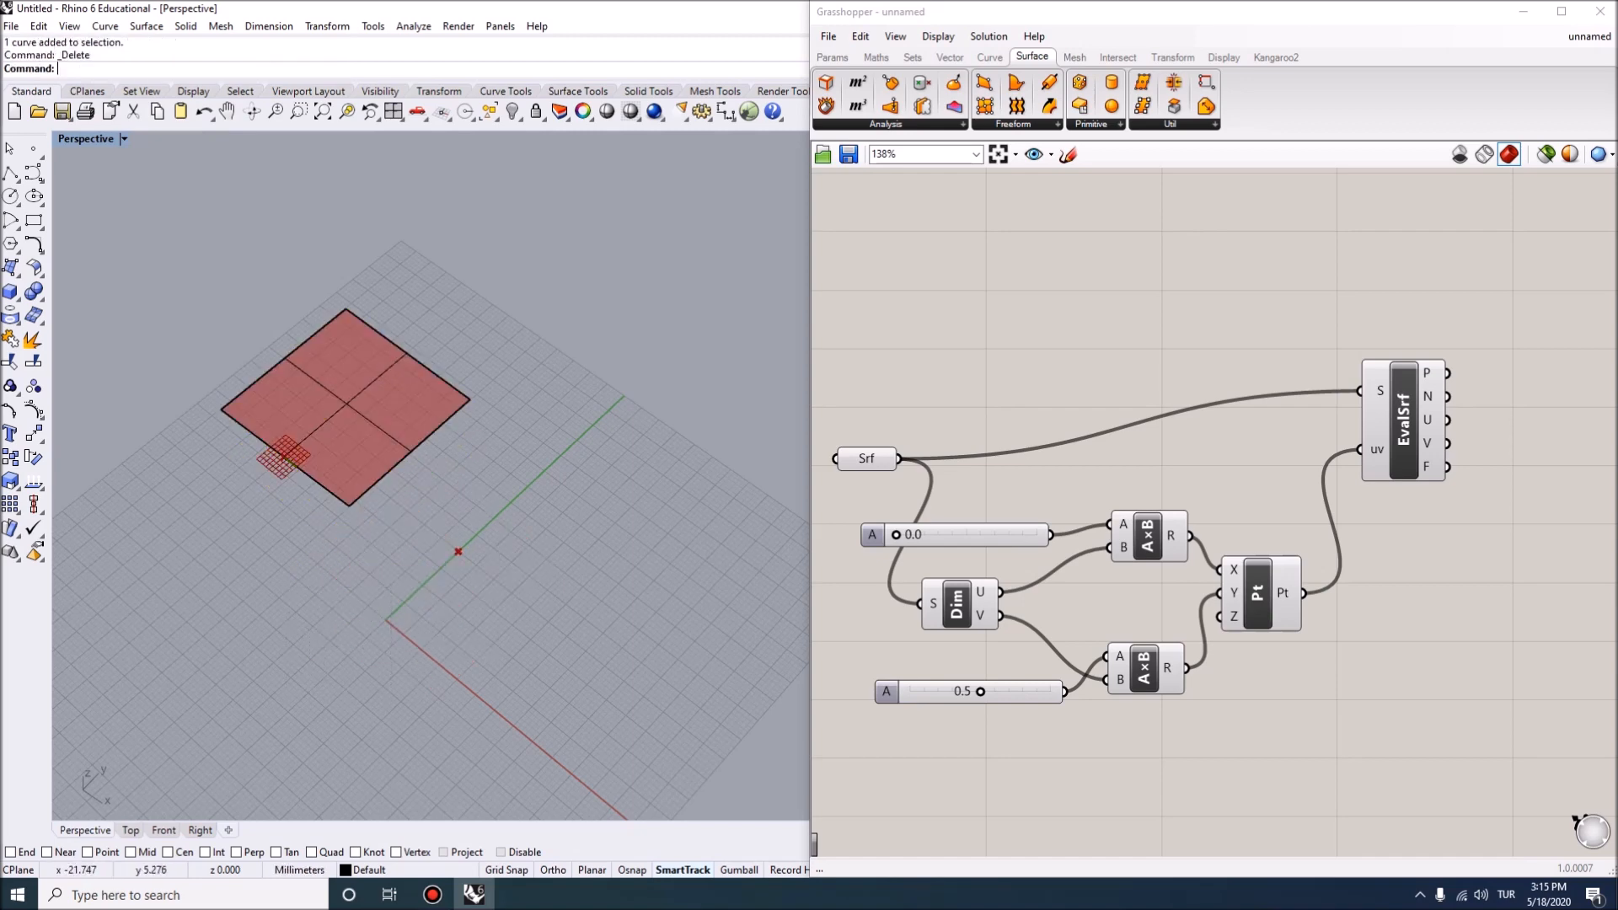
Hide the moved source surface, leaving only its Grasshopper preview in the viewport.
scroll(312, 379, up, 10)
scroll(426, 457, down, 5)
shift+right_drag(587, 634, 590, 587)
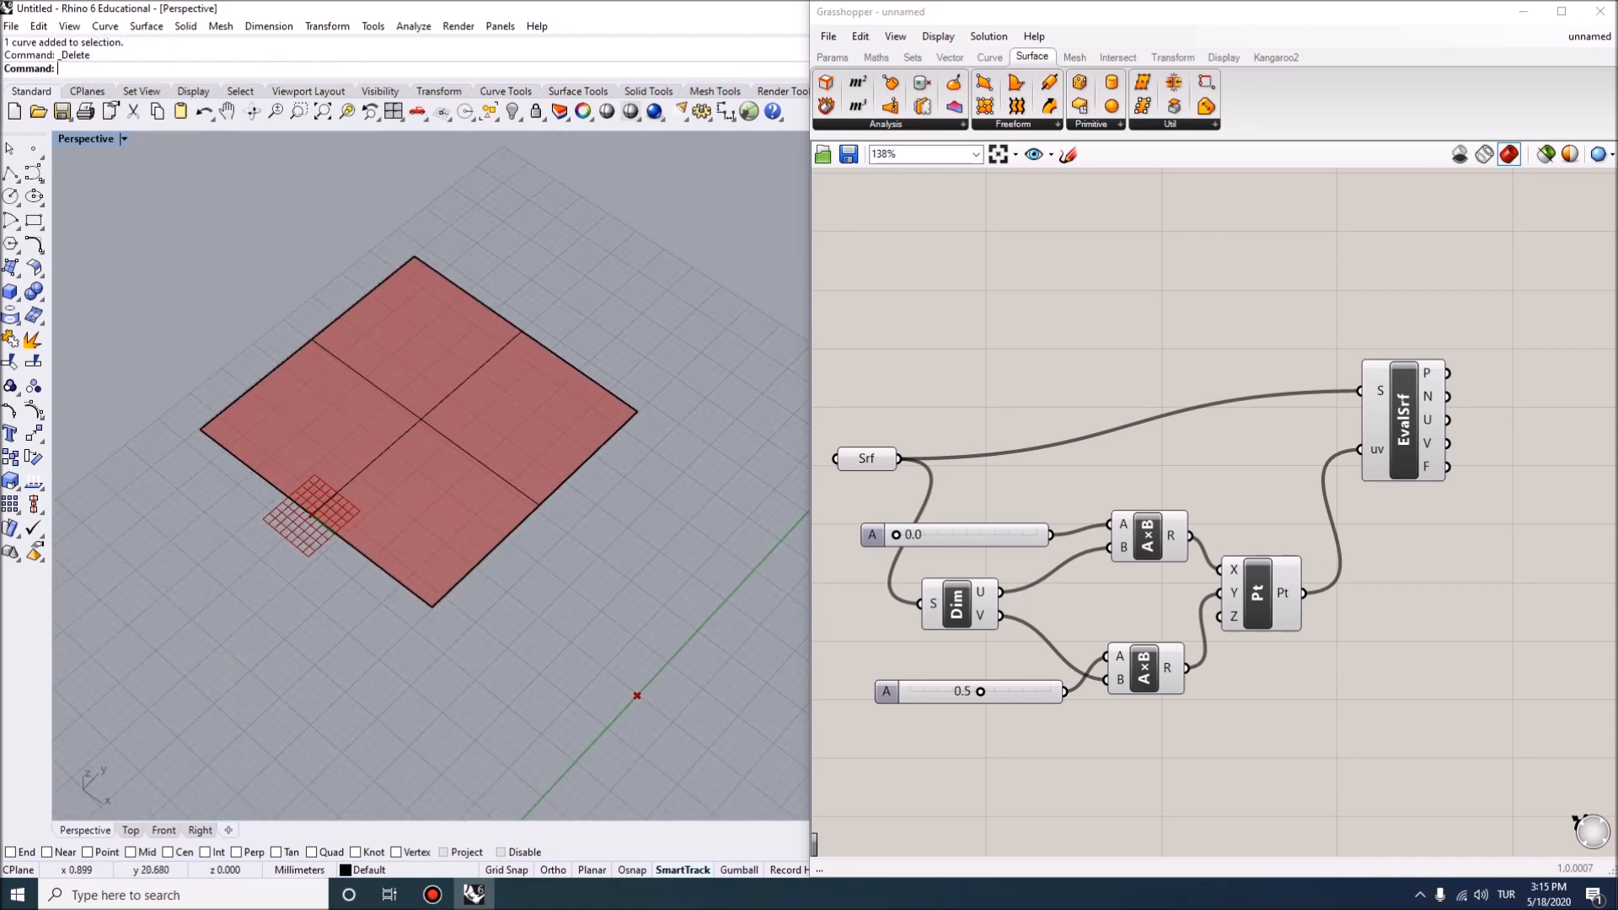
scroll(637, 693, down, 4)
scroll(638, 693, up, 2)
scroll(638, 691, down, 4)
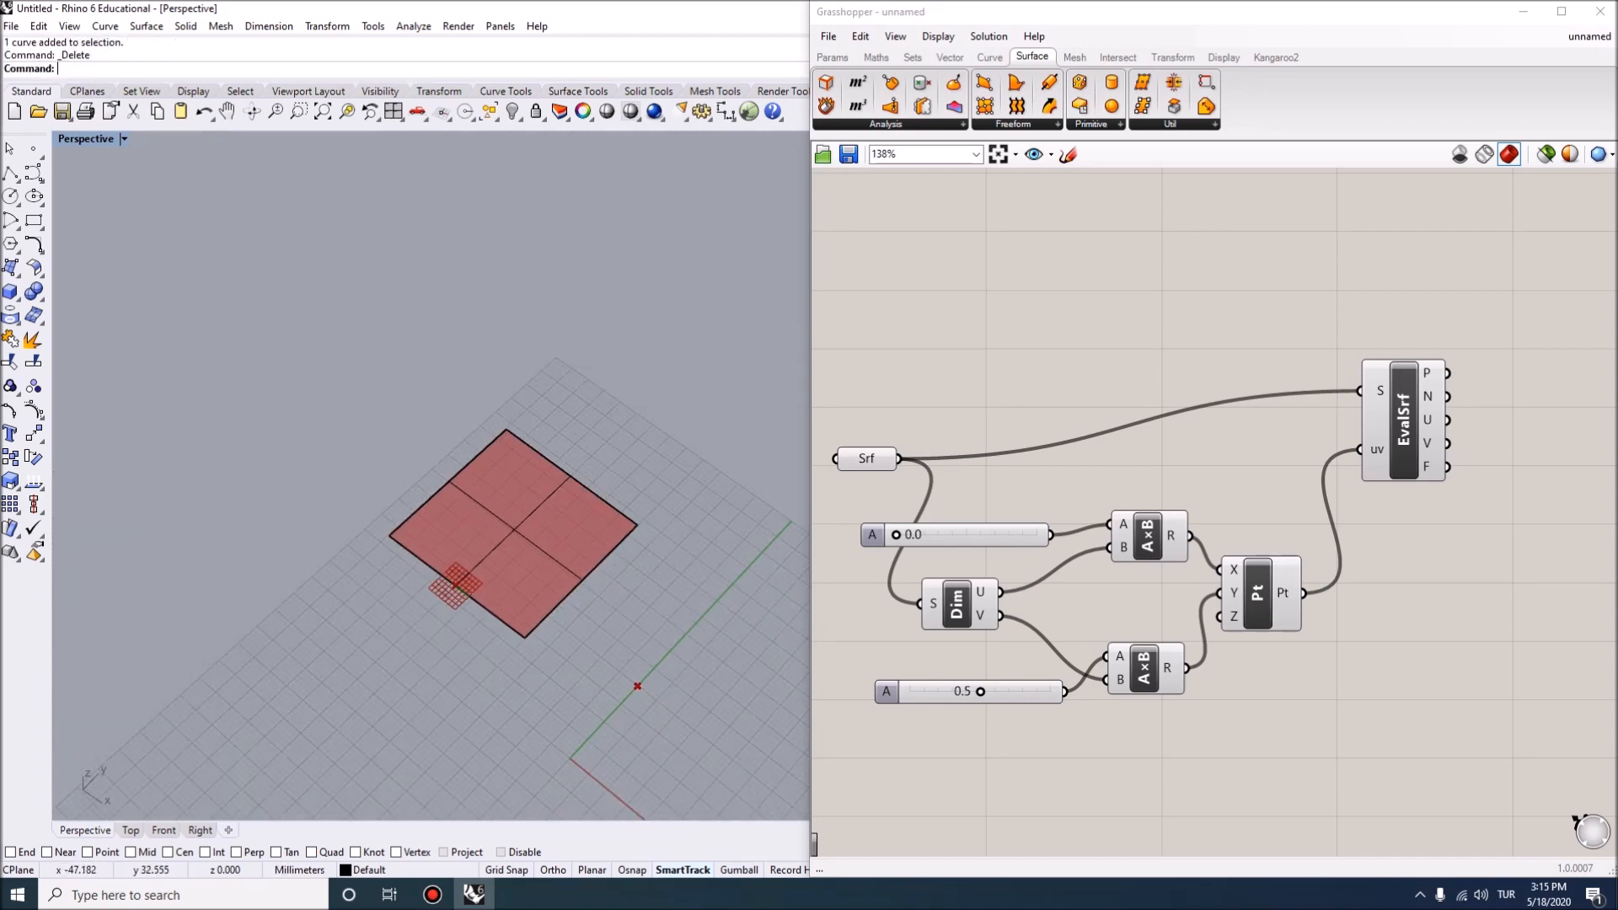
scroll(499, 513, up, 6)
click(503, 514)
text(Hide)
key(Return)
scroll(468, 549, up, 2)
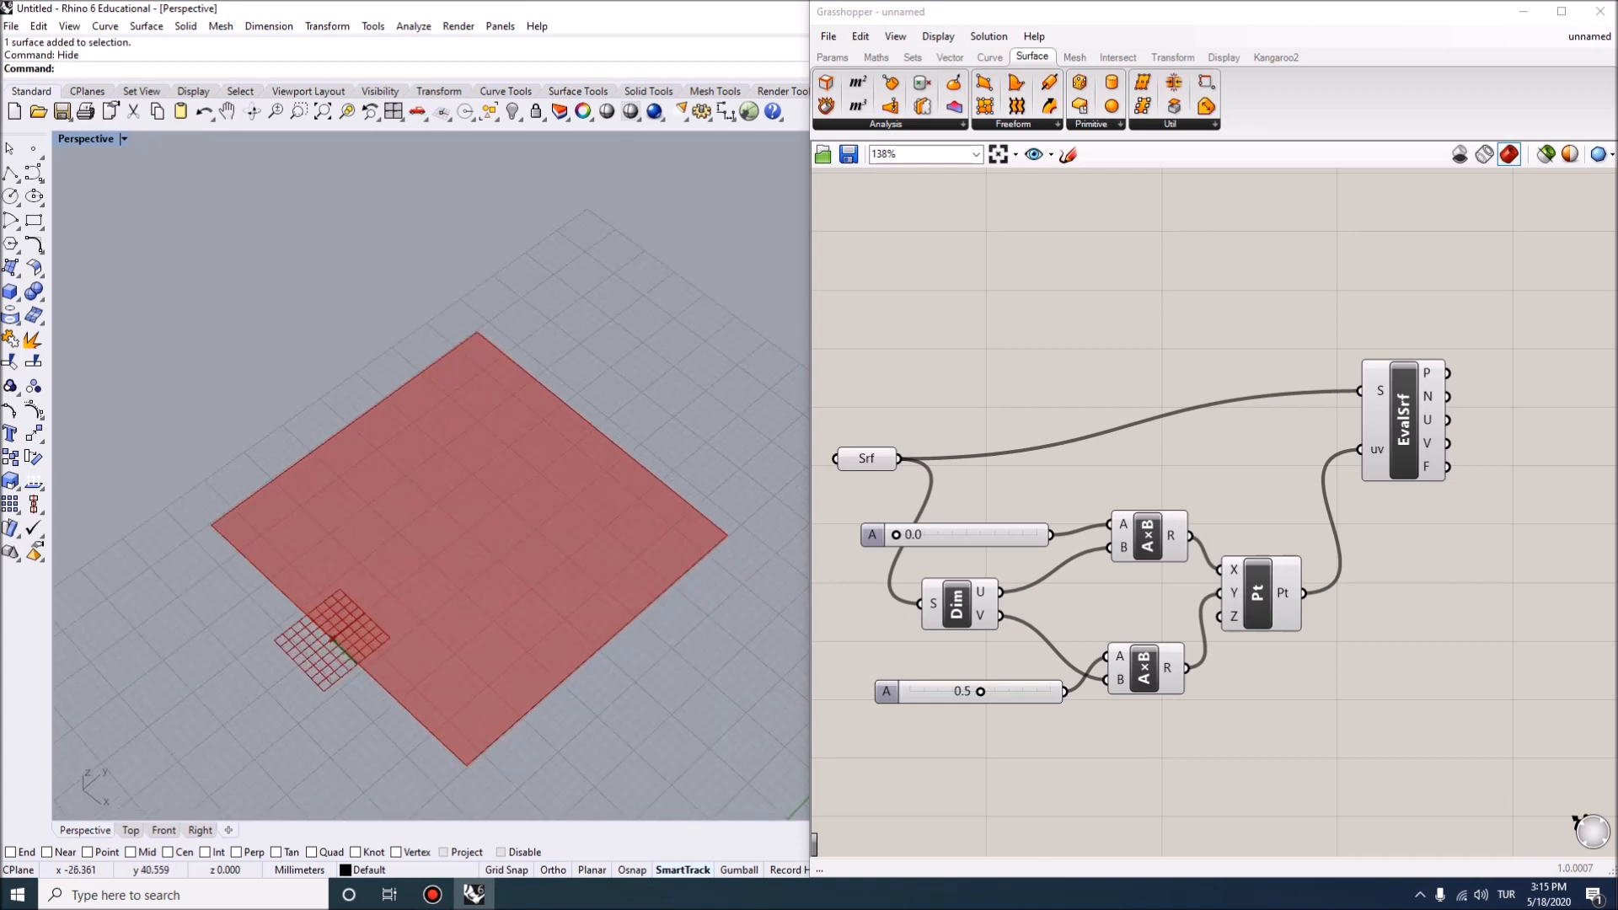
Nudge the Dimensions component slightly between the two sliders.
right_drag(1028, 624, 1053, 613)
drag(981, 593, 988, 588)
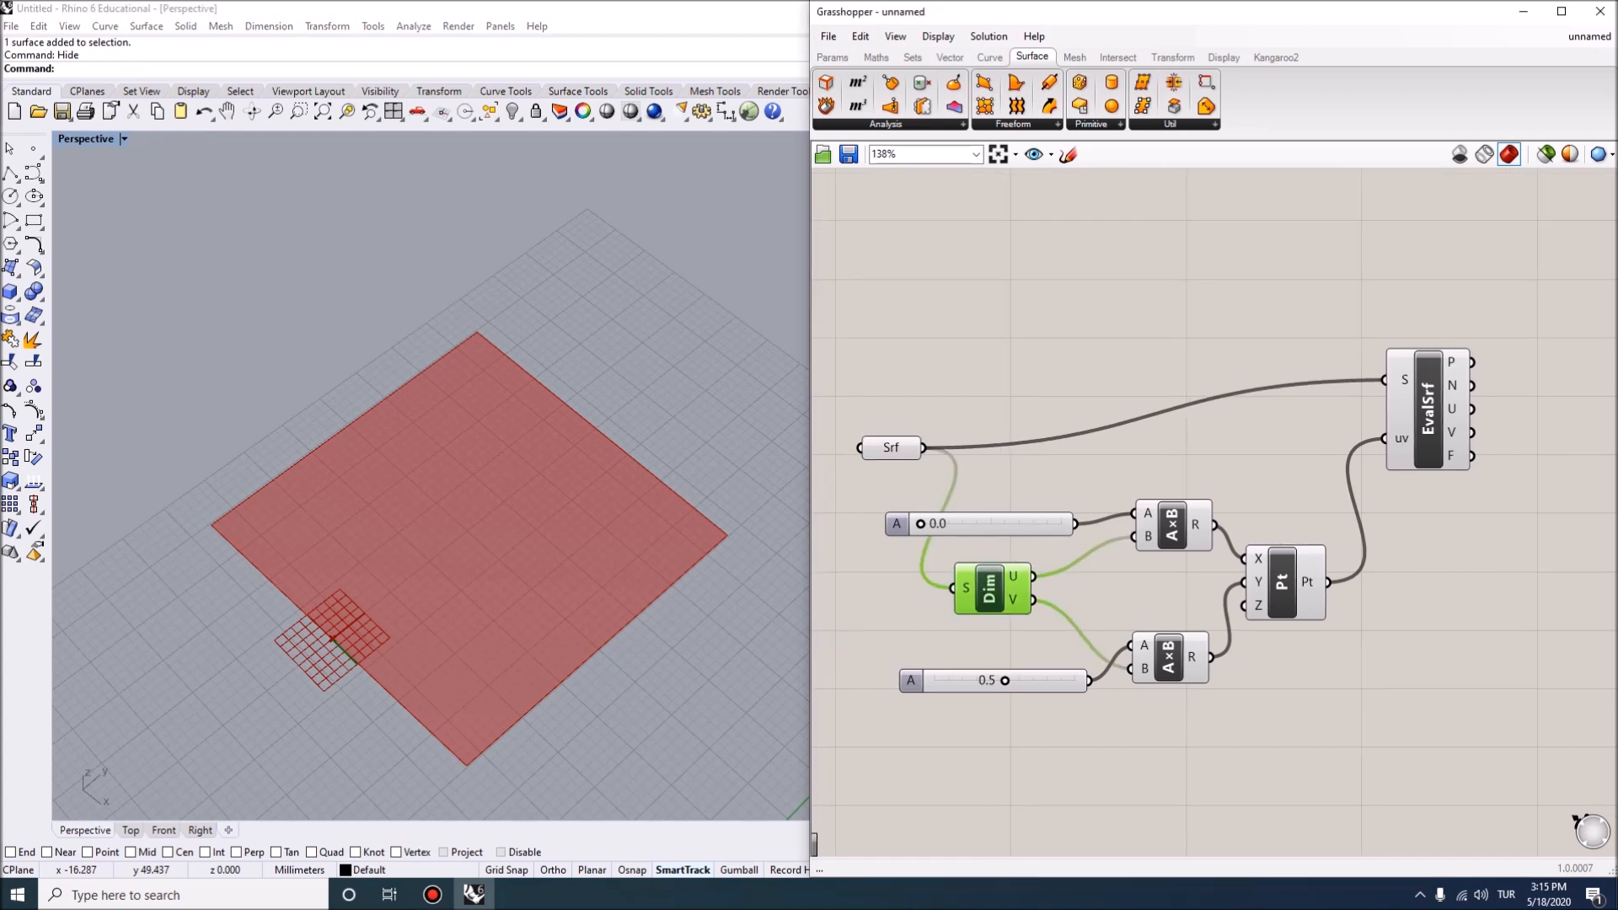
mouse_move(920, 523)
mouse_down()
mouse_move(1033, 524)
mouse_move(920, 523)
mouse_up()
key(ctrl+alt+d)
mouse_move(563, 734)
mouse_down()
mouse_move(679, 644)
mouse_move(698, 721)
mouse_up()
key(Escape)
key(Escape)
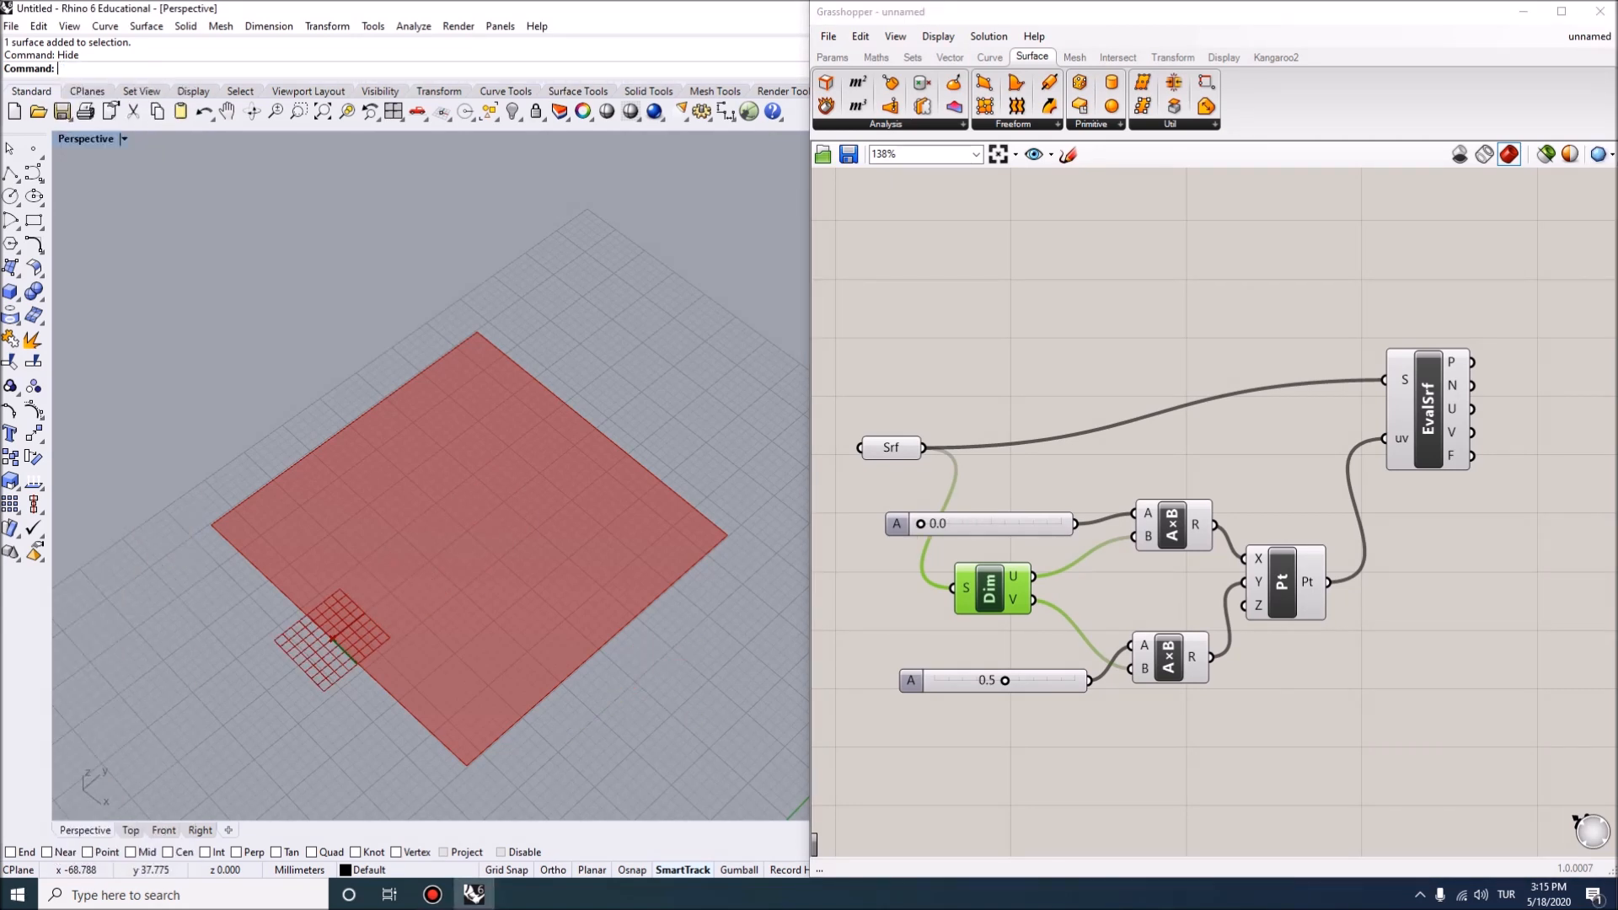
Draw arrows labelled U and V along two edges of the moved surface, and clear the annotations.
key(ctrl+alt+d)
drag(618, 685, 693, 604)
mouse_move(649, 616)
mouse_down()
mouse_move(696, 602)
mouse_move(692, 628)
mouse_up()
mouse_move(685, 665)
mouse_down()
mouse_move(700, 653)
mouse_move(704, 683)
mouse_move(691, 677)
mouse_up()
drag(341, 751, 270, 671)
drag(200, 718, 239, 698)
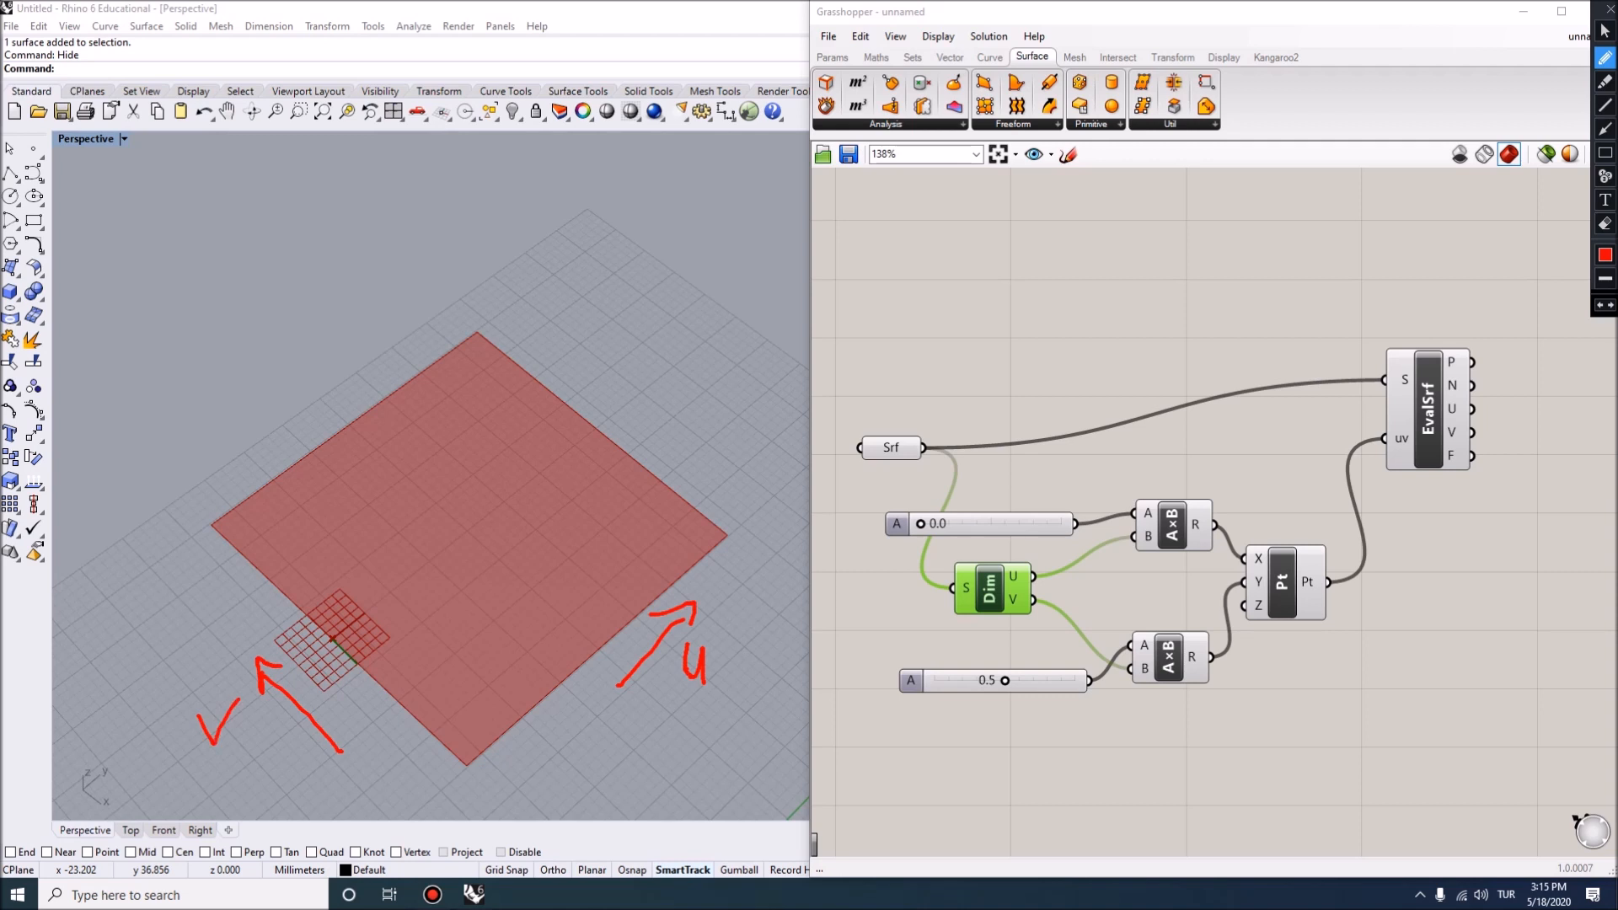
key(Escape)
Try different evaluation positions with the sliders, ending with the U multiplier at 0.8 and the V multiplier at 0.2.
mouse_move(920, 523)
mouse_down()
mouse_move(1061, 523)
mouse_move(920, 524)
mouse_up()
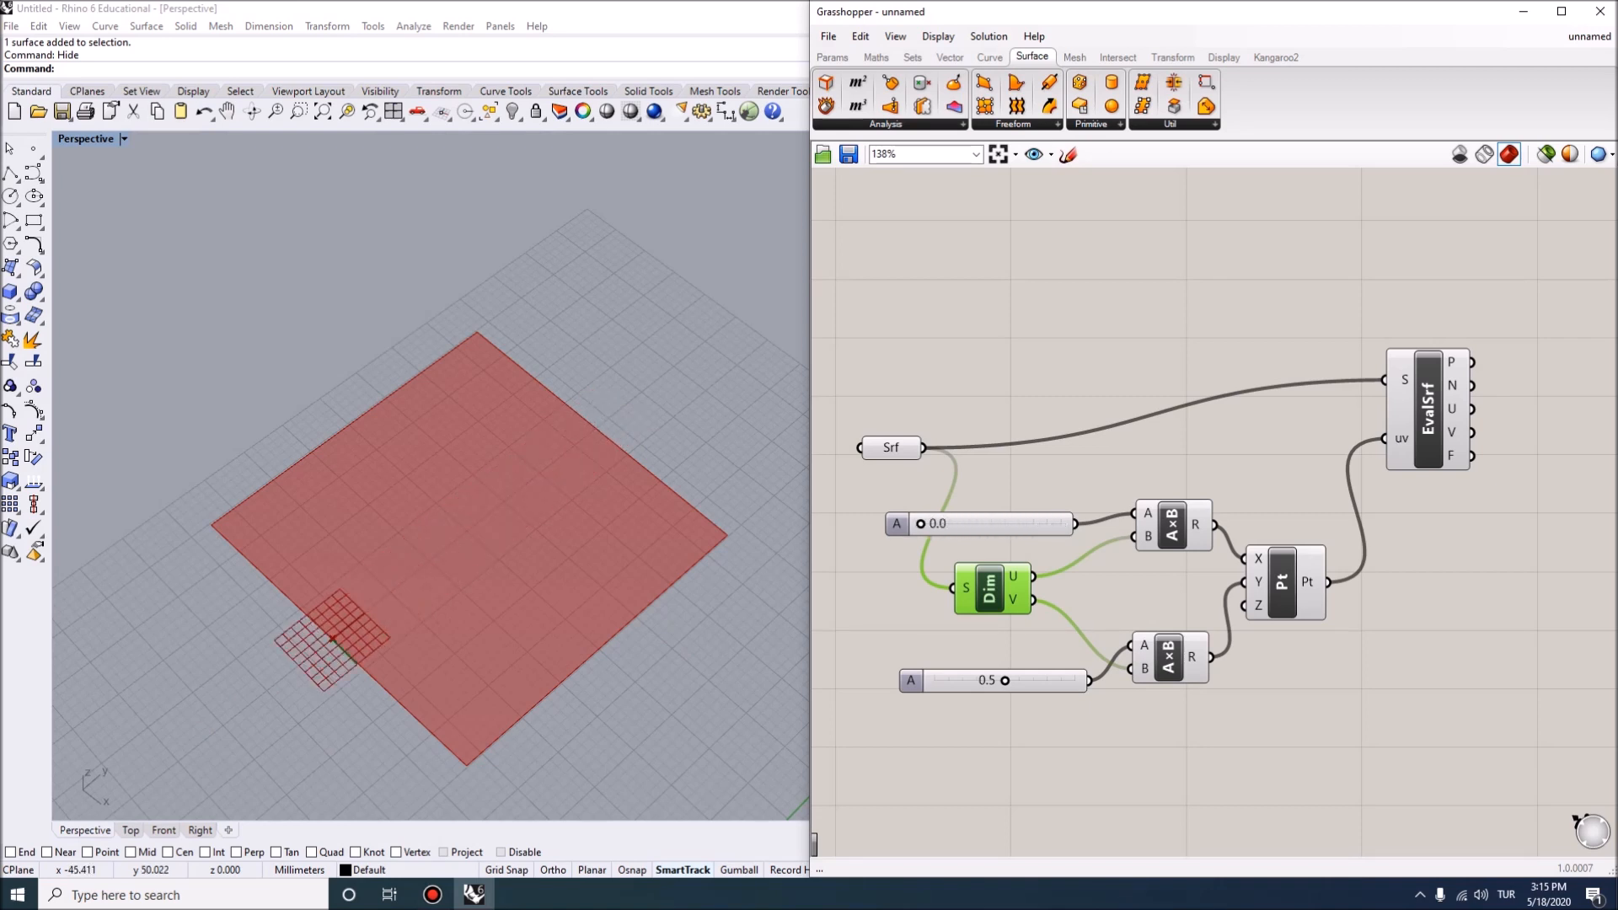
drag(1005, 680, 1047, 680)
drag(921, 524, 1004, 523)
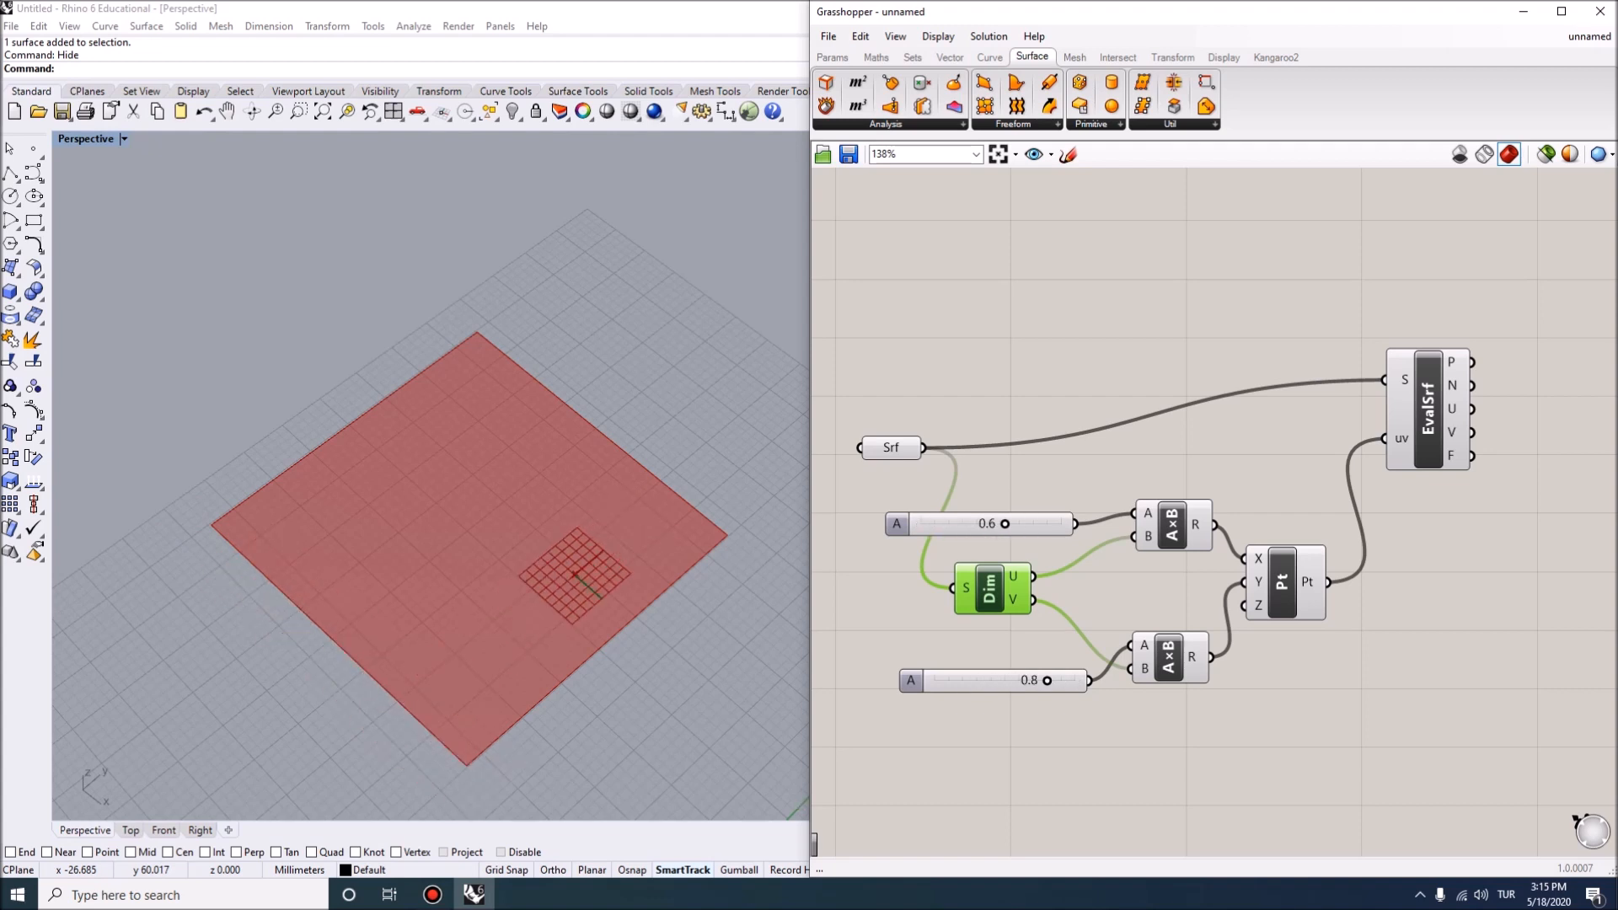
drag(1047, 680, 960, 680)
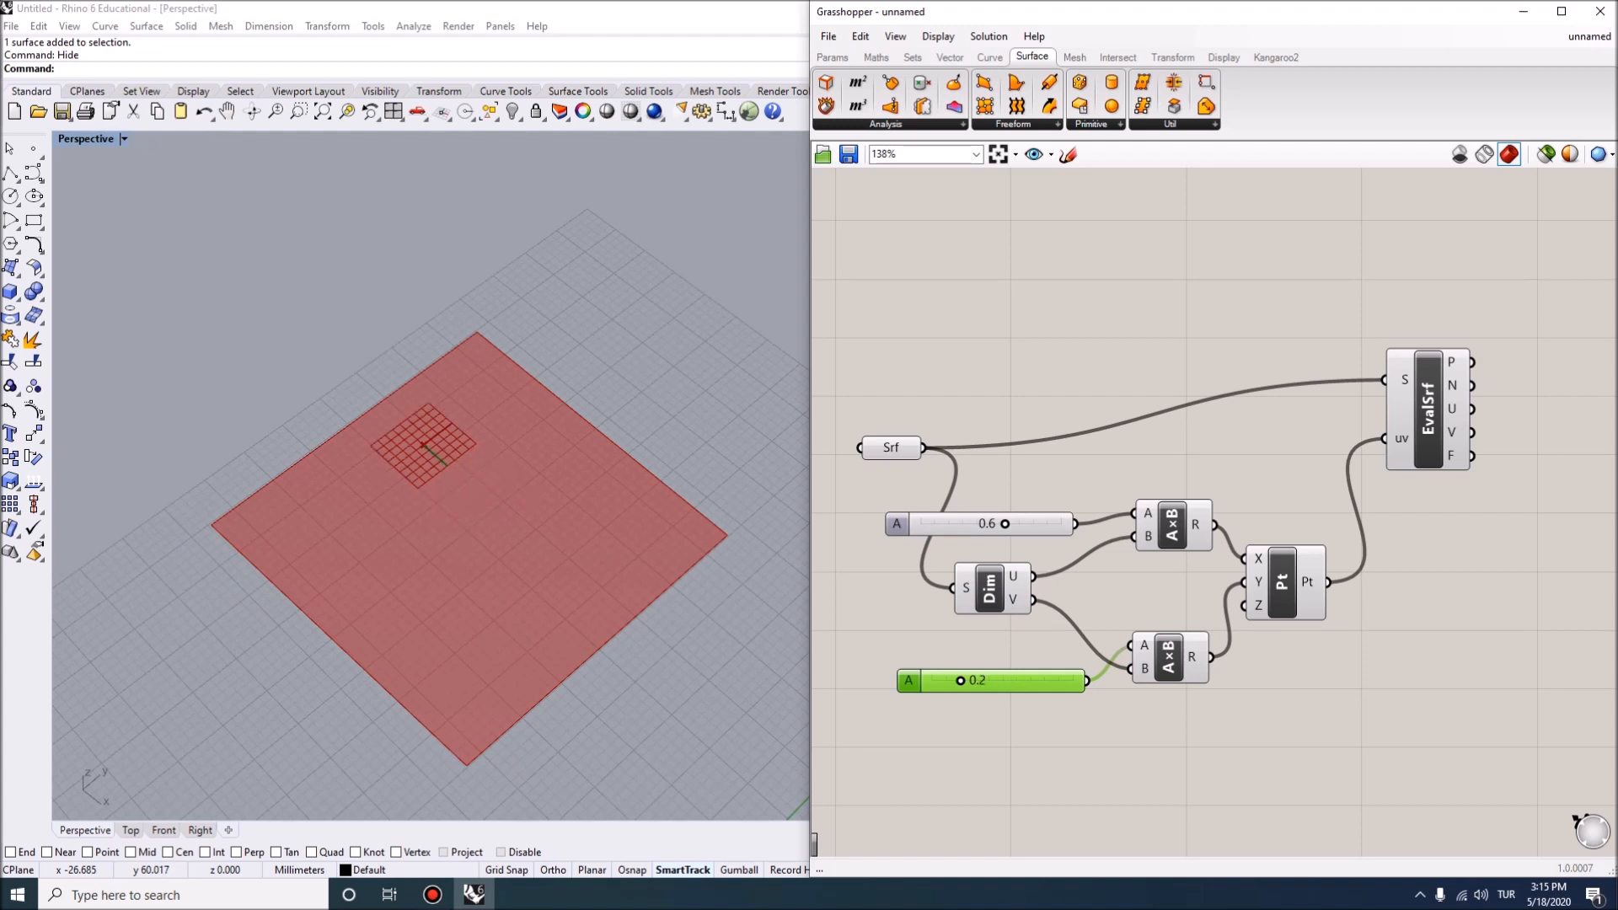
drag(1004, 524, 1033, 524)
click(877, 632)
Reposition the Evaluate Surface component and the Srf parameter on the canvas.
scroll(1139, 447, down, 2)
right_drag(1139, 447, 1101, 465)
drag(1311, 438, 1317, 443)
drag(921, 465, 885, 411)
click(877, 480)
Unhide the source surface in Rhino for editing.
right_drag(599, 501, 625, 514)
text(Show)
key(Return)
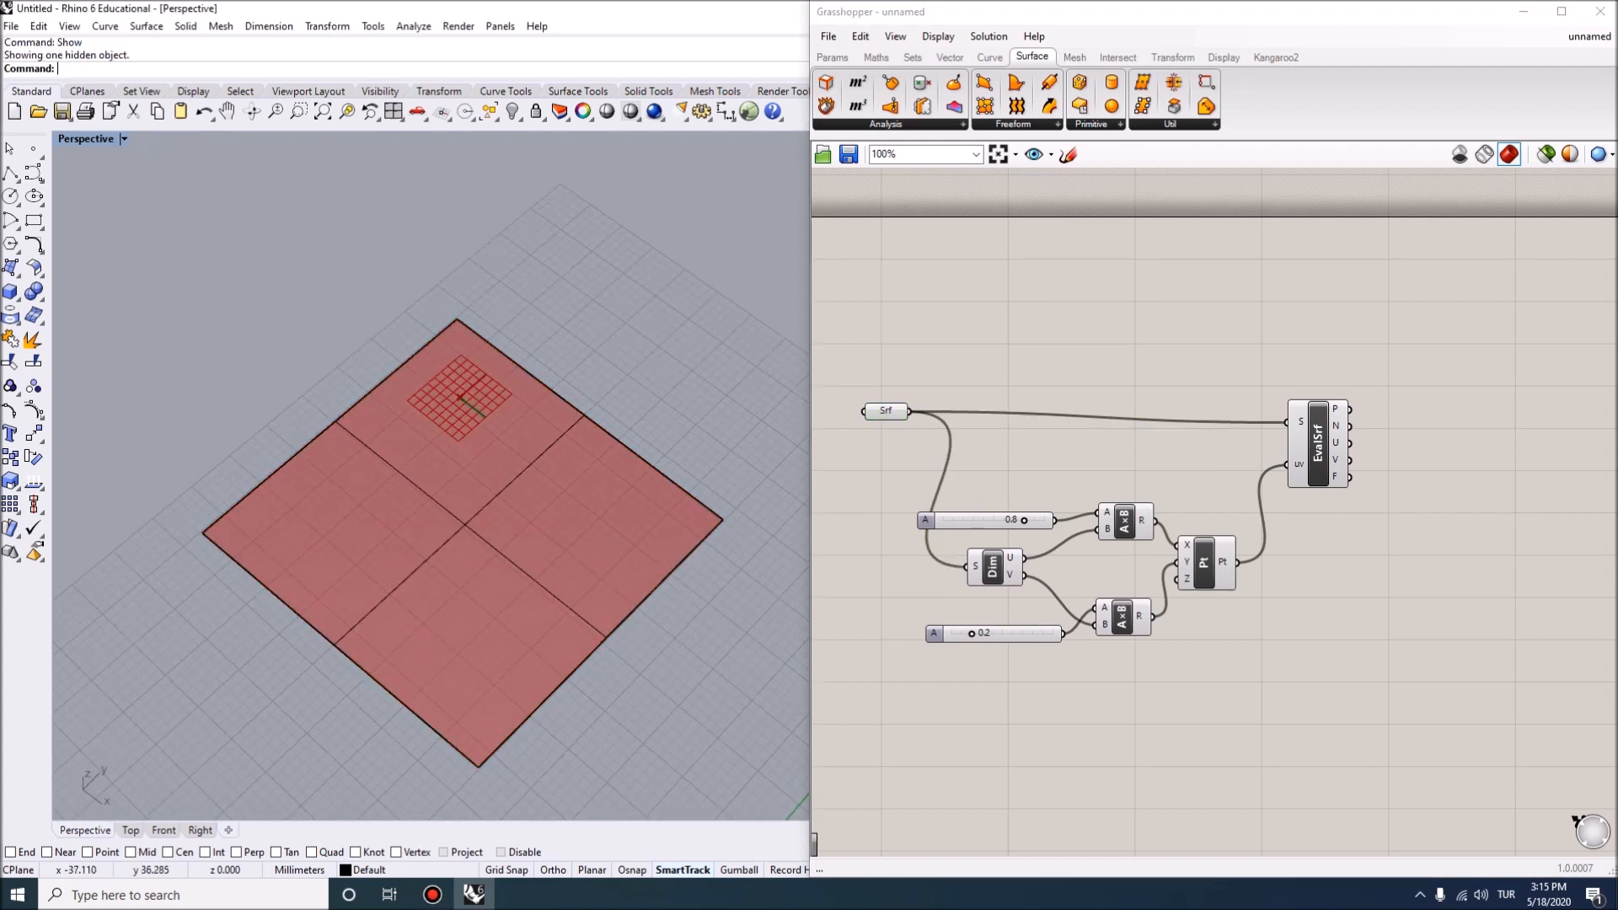
Rebuild the source surface with a point count of 4 in both U and V.
click(522, 472)
text(Rebuild)
key(Return)
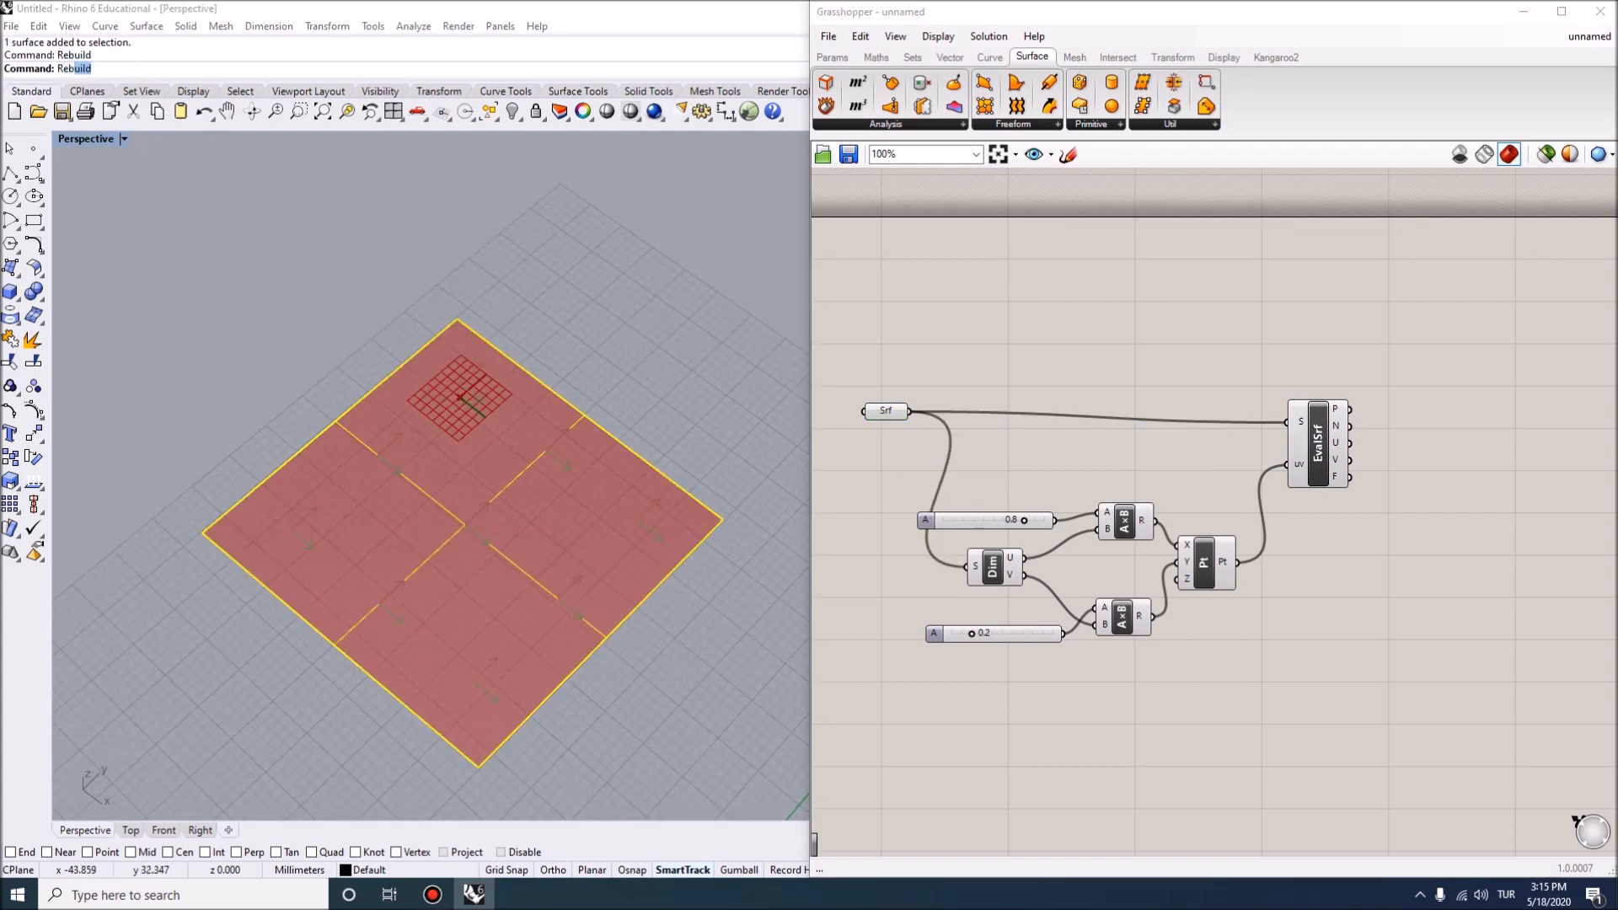
text(4)
key(Tab)
text(4)
key(Tab)
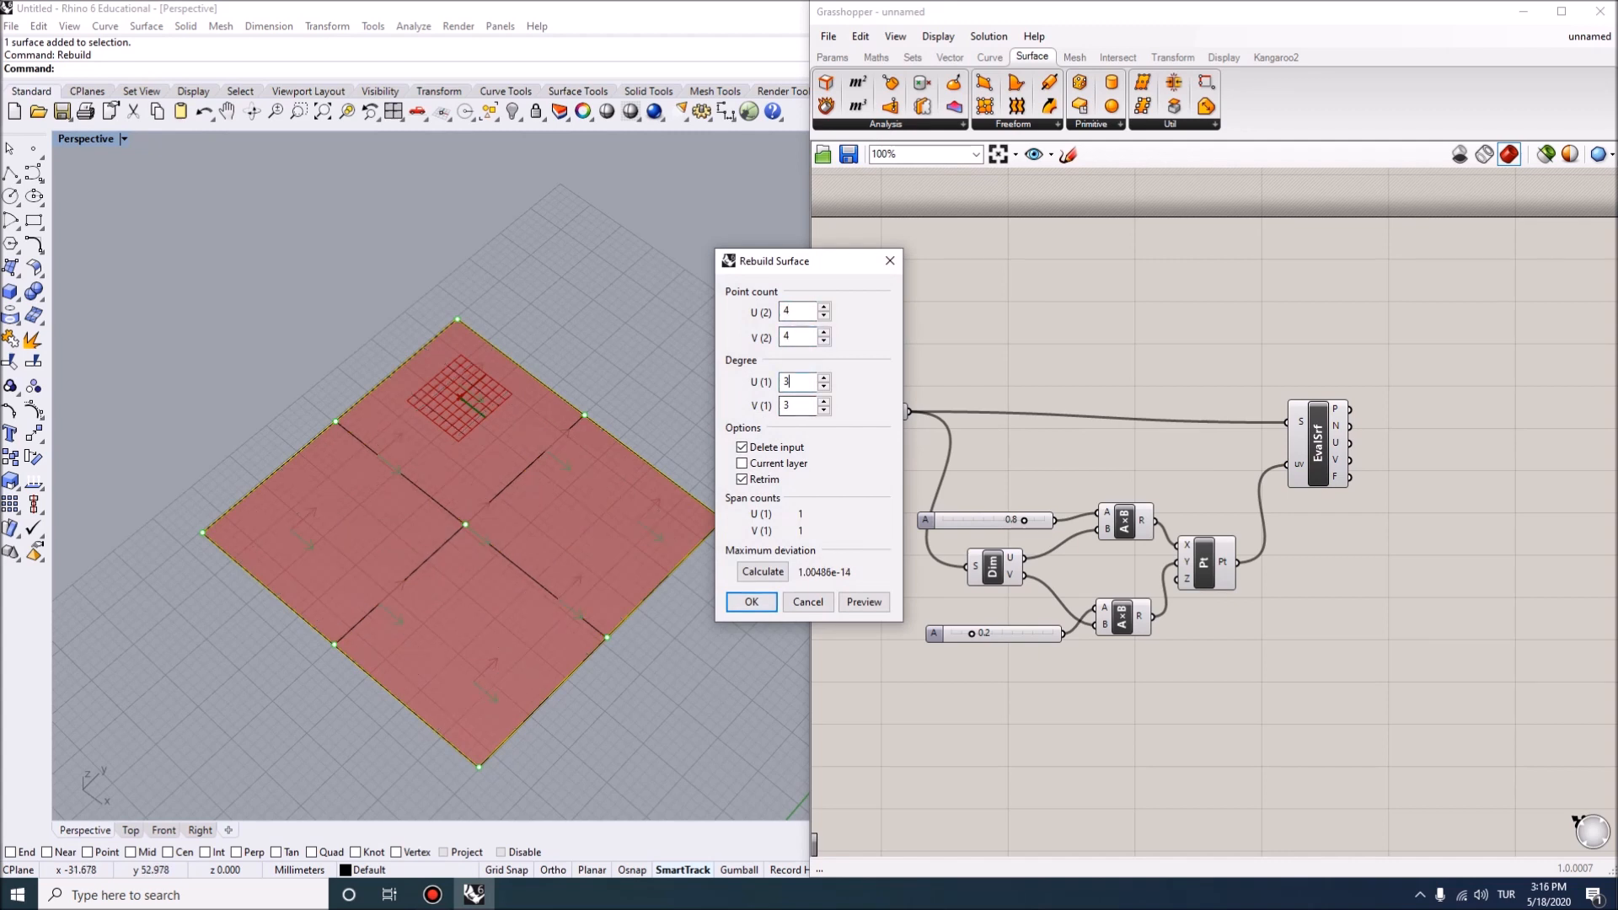
key(Return)
Turn on the rebuilt surface's control points and move two groups of them vertically upward to make the surface curved.
click(33, 412)
drag(187, 452, 406, 631)
shift+drag(510, 433, 807, 668)
right_drag(651, 771, 592, 689)
text(ove)
key(Return)
click(122, 69)
click(712, 578)
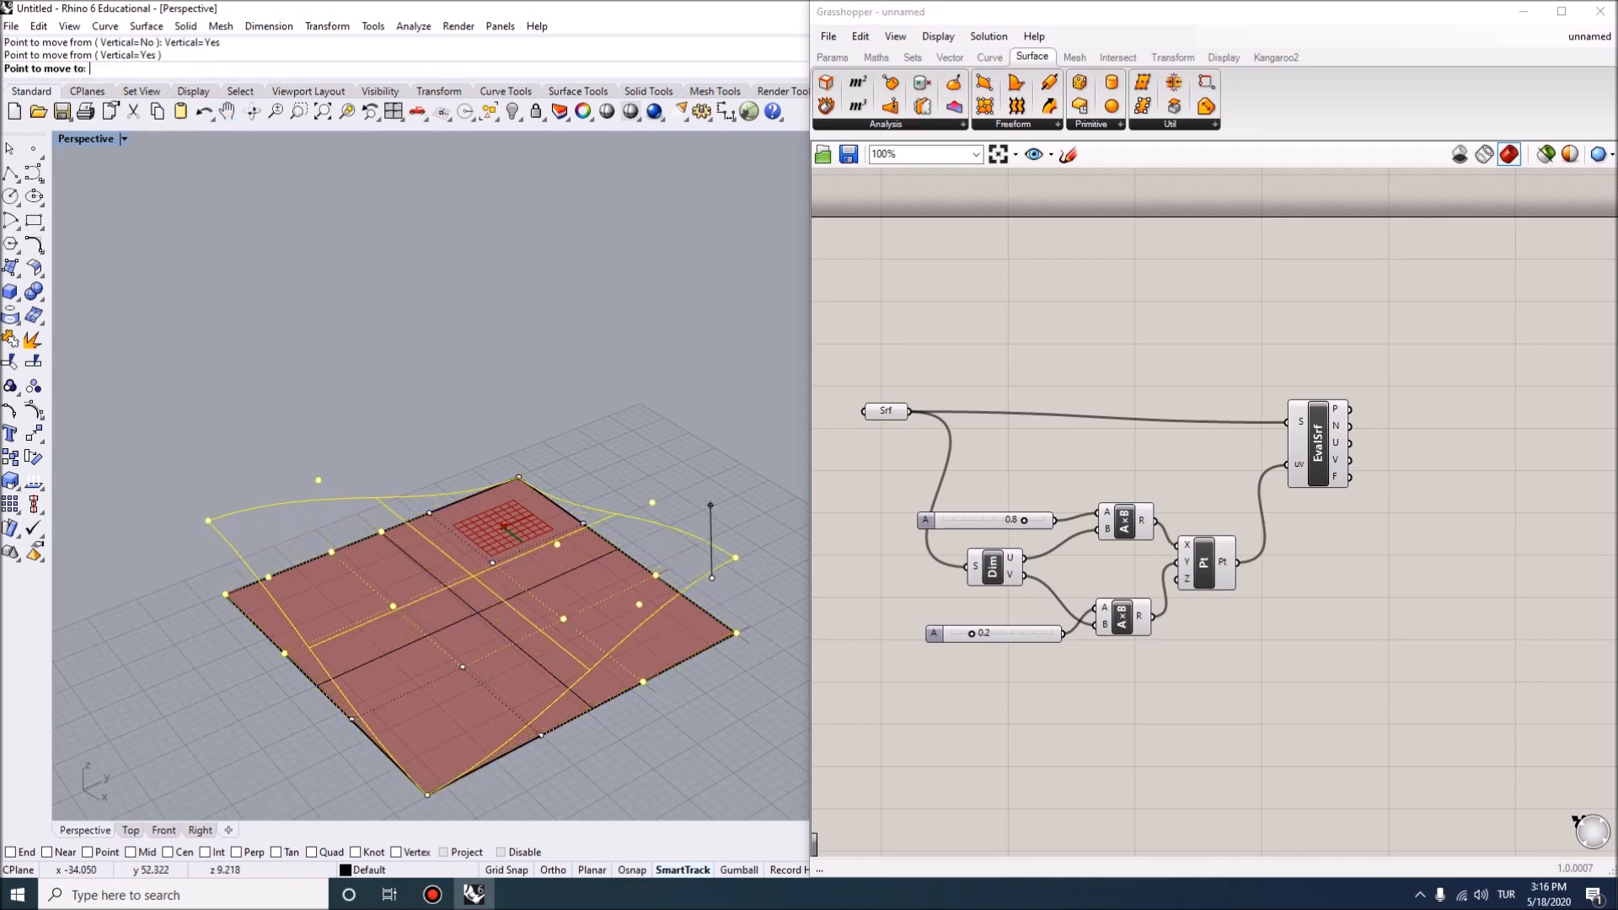
click(711, 503)
right_drag(674, 540, 715, 674)
key(Escape)
key(Escape)
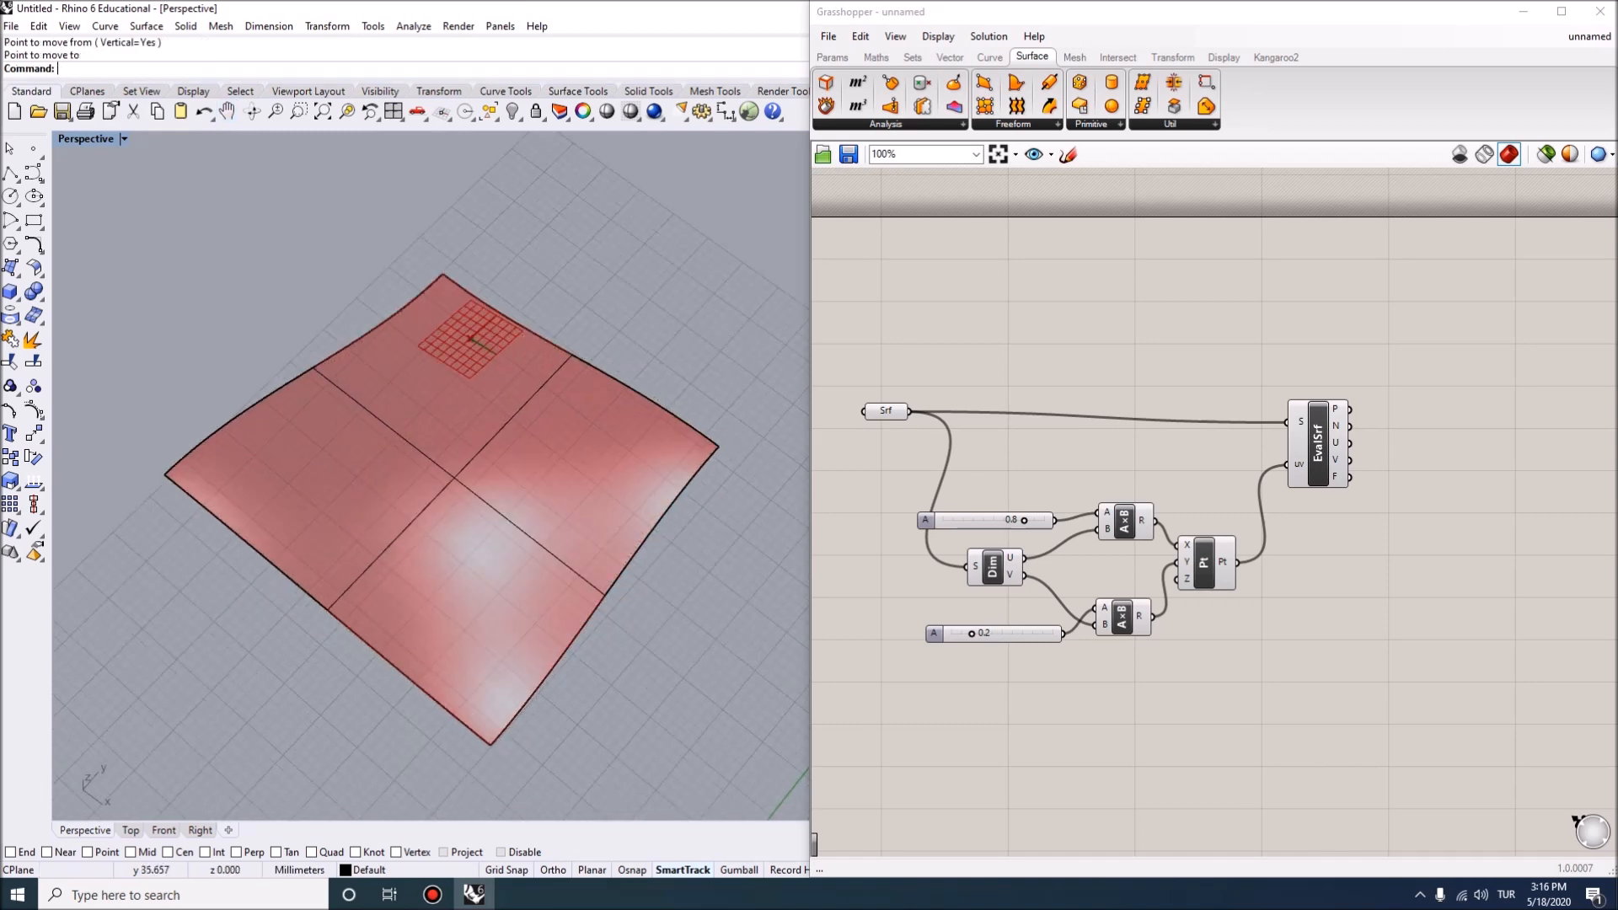
Set the U multiplier slider to 1.0 and examine the evaluated frame against the curved surface's edge.
scroll(1009, 575, up, 2)
drag(1023, 520, 1057, 500)
right_drag(581, 540, 522, 463)
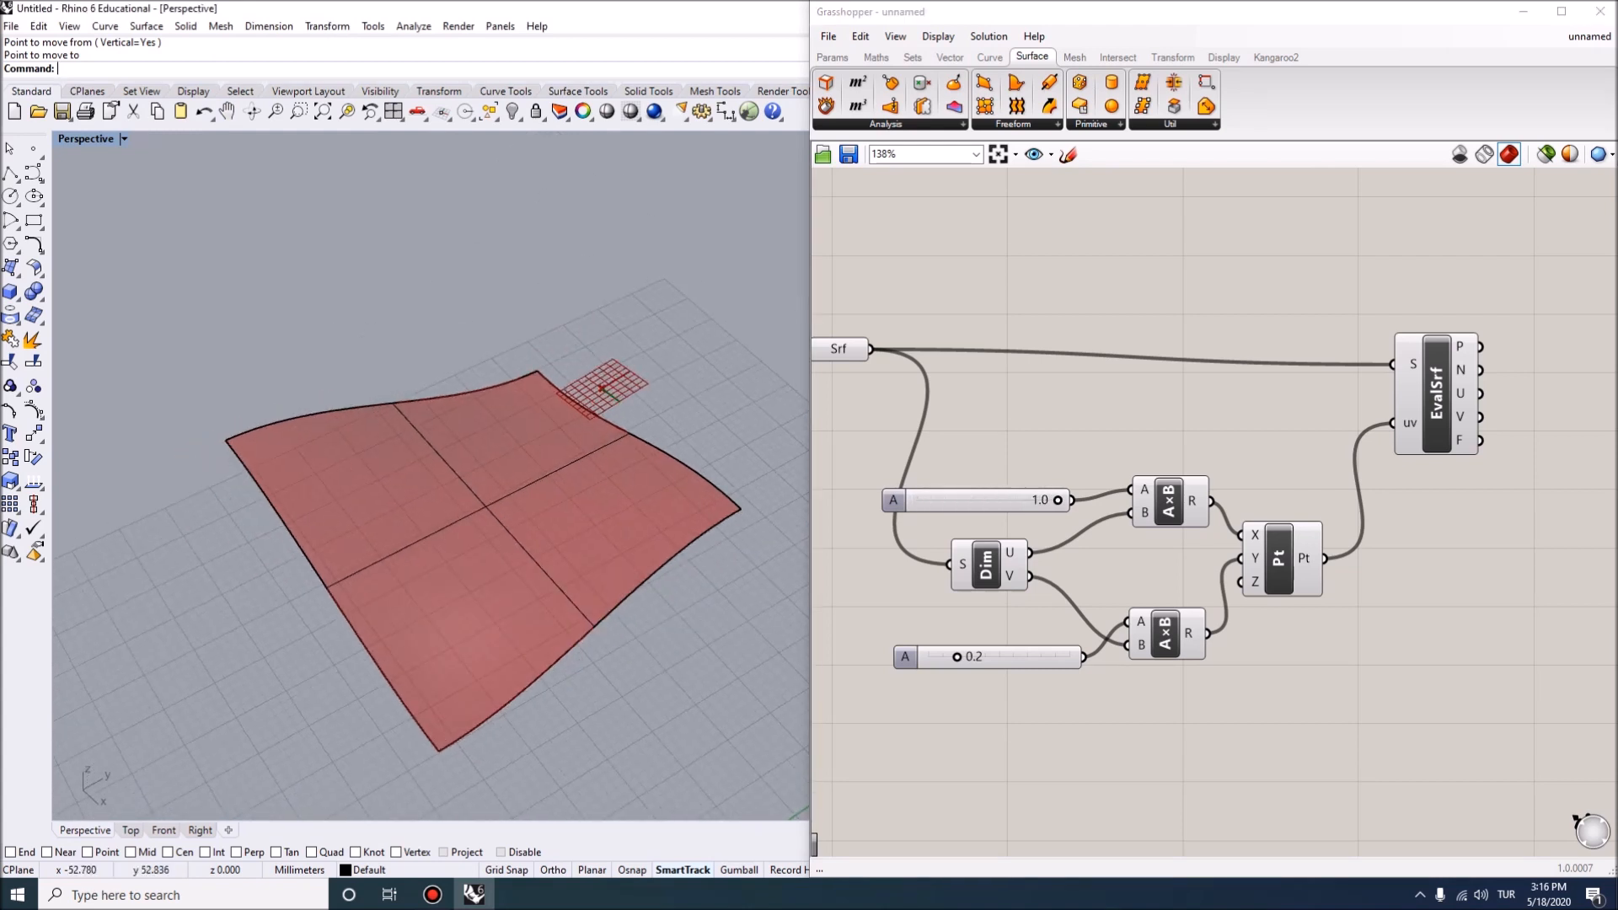
right_drag(1044, 421, 1047, 402)
right_drag(506, 278, 514, 241)
scroll(568, 316, up, 3)
scroll(514, 450, down, 6)
right_drag(514, 450, 573, 523)
scroll(543, 501, up, 5)
scroll(573, 522, down, 4)
scroll(573, 548, up, 4)
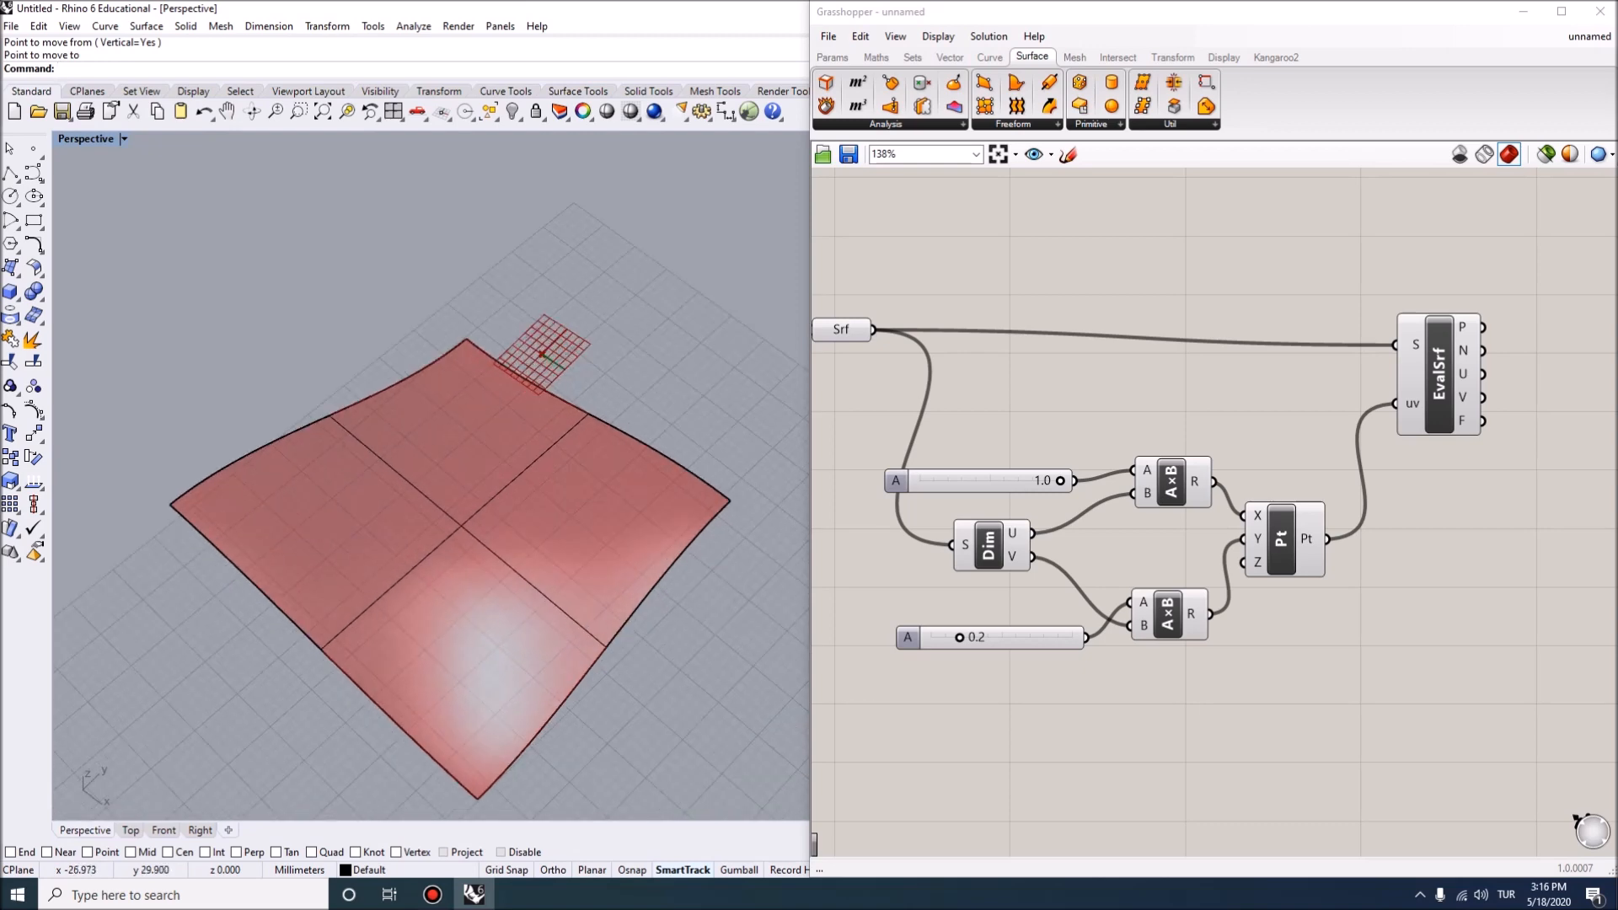
Try different V multiplier values, ending at 1.0, and inspect the frame near the surface corner.
drag(959, 638, 945, 638)
drag(931, 637, 973, 637)
mouse_move(539, 540)
right_down()
mouse_move(522, 464)
mouse_move(472, 438)
mouse_move(404, 455)
mouse_move(379, 505)
mouse_move(539, 548)
right_up()
scroll(388, 514, up, 5)
drag(973, 637, 1072, 637)
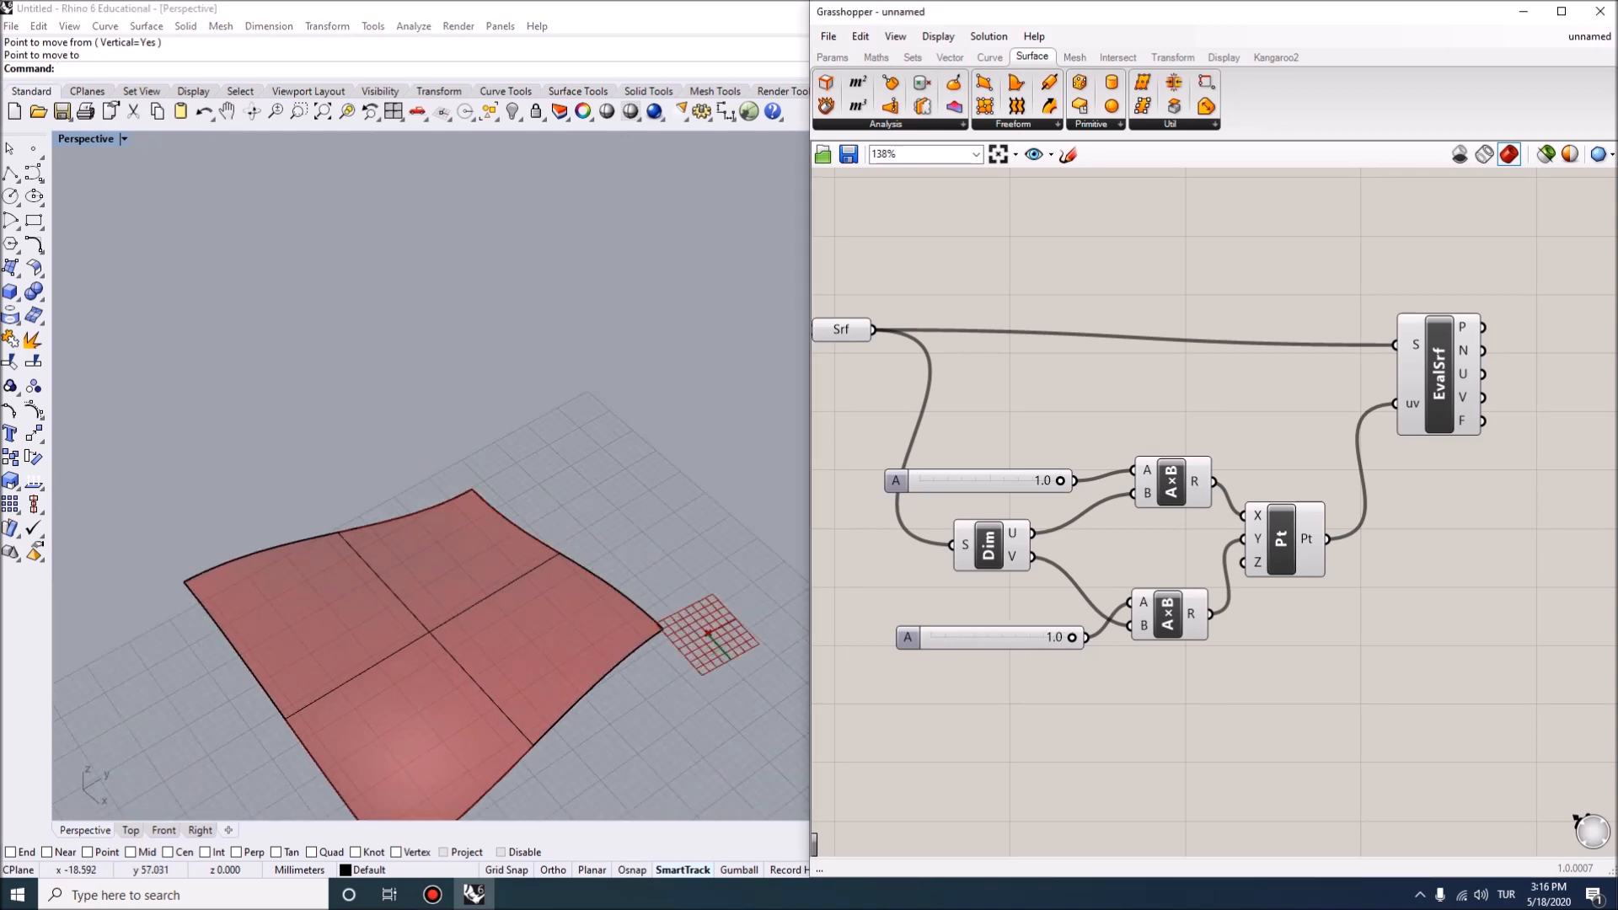
scroll(721, 589, down, 4)
right_drag(722, 589, 738, 591)
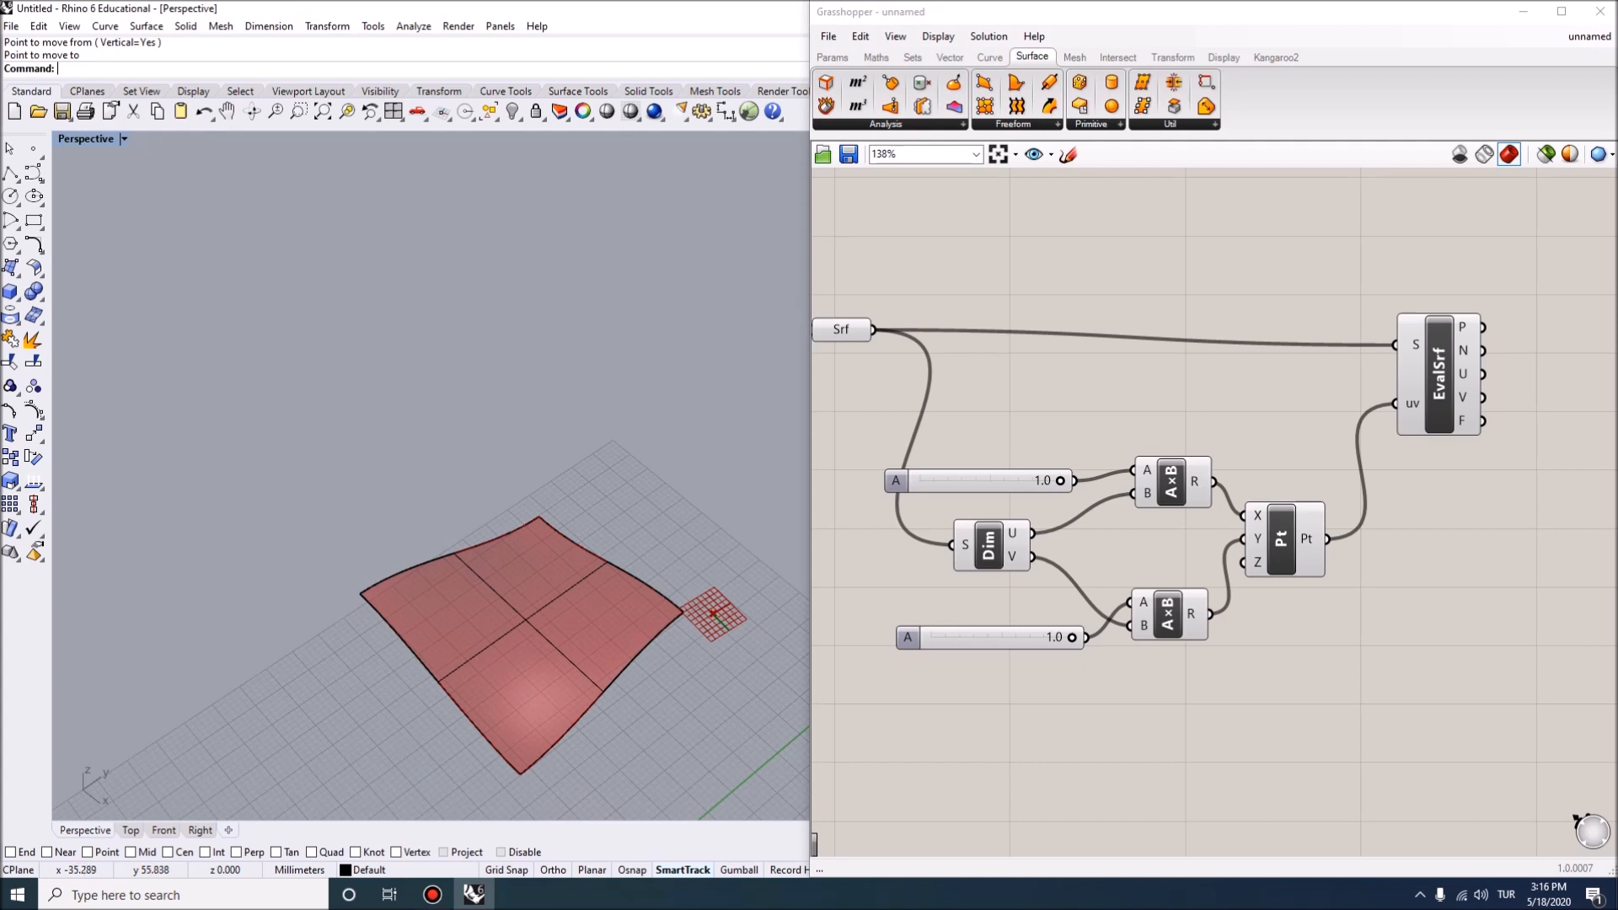
scroll(699, 725, up, 4)
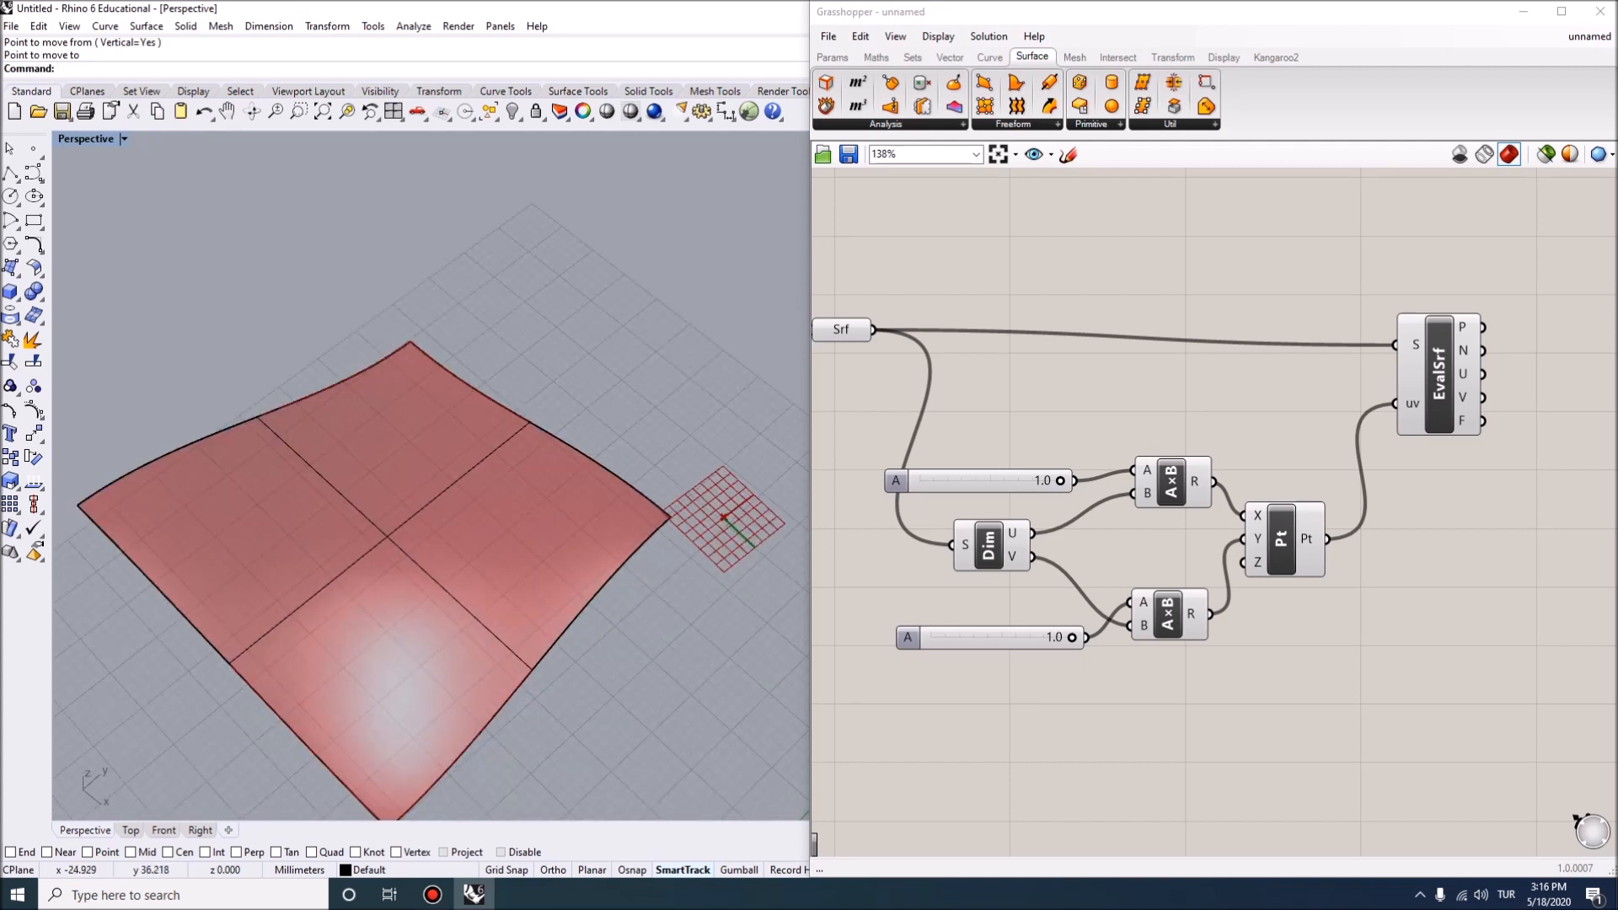
scroll(576, 590, down, 3)
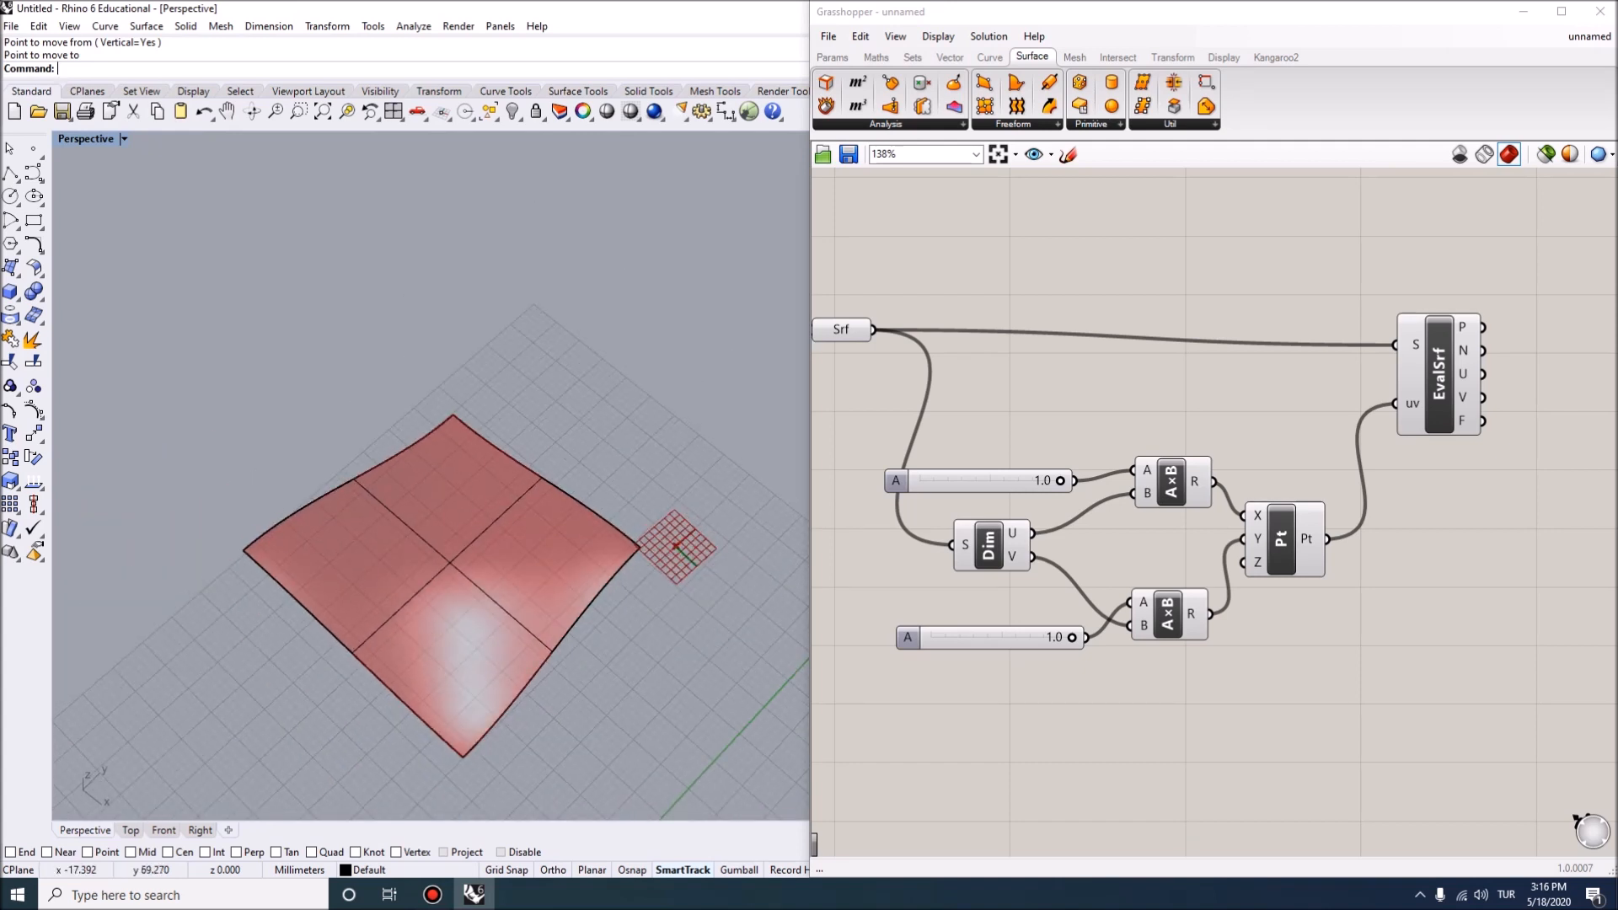
right_drag(638, 641, 610, 605)
scroll(610, 605, up, 2)
Reposition the Evaluate Surface component higher on the Grasshopper canvas.
click(1167, 416)
scroll(1167, 415, down, 2)
right_drag(1167, 416, 1150, 485)
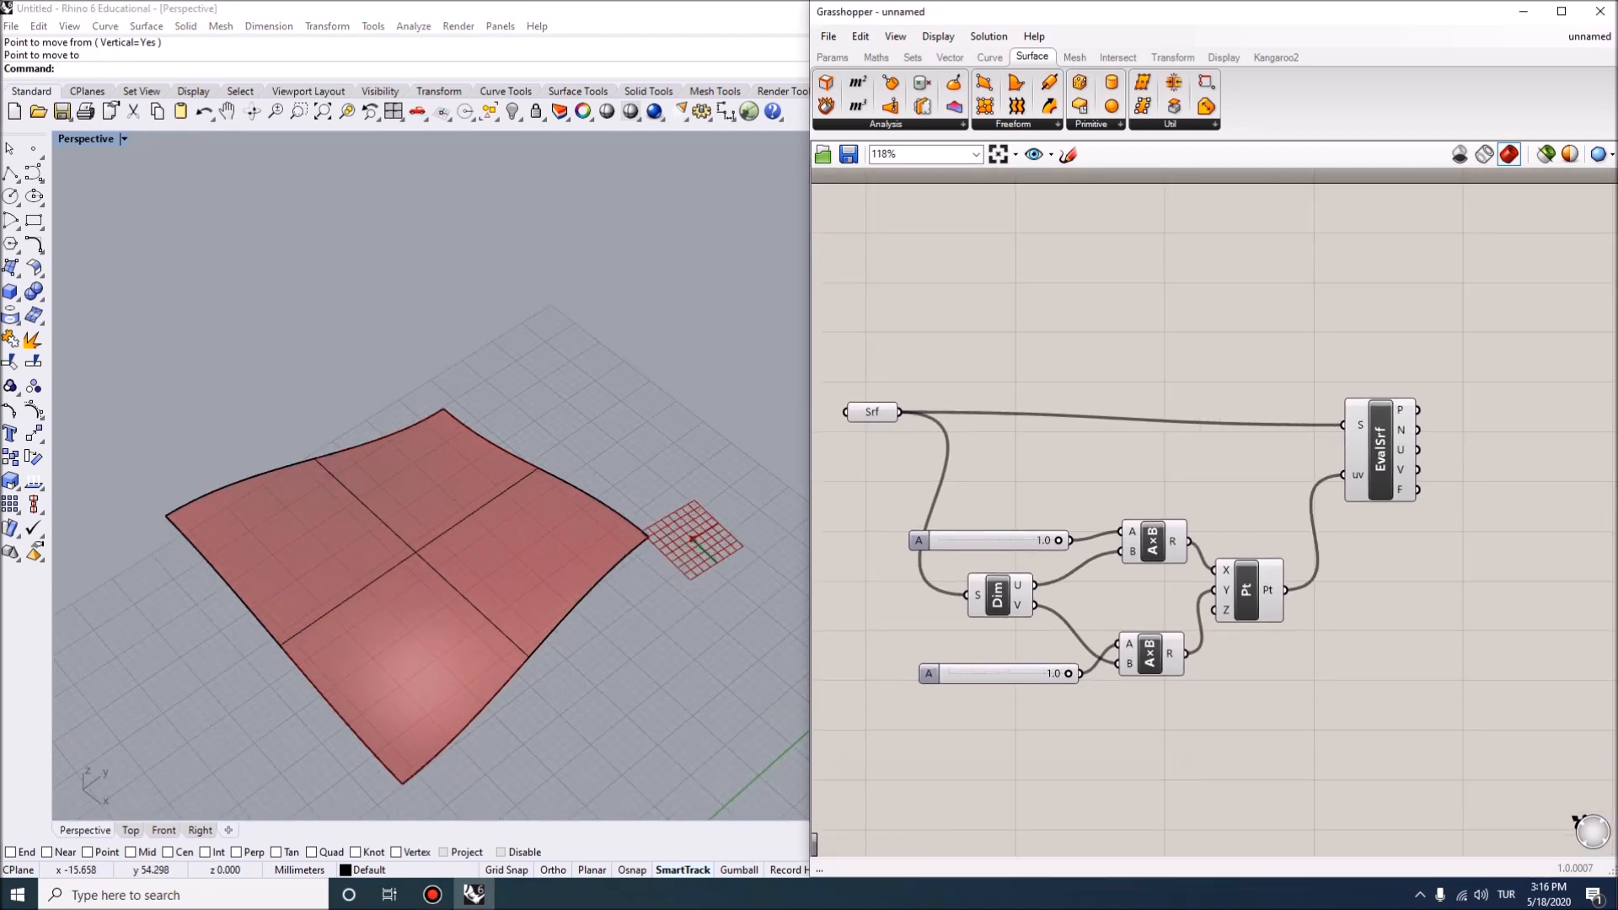
drag(1380, 449, 1401, 358)
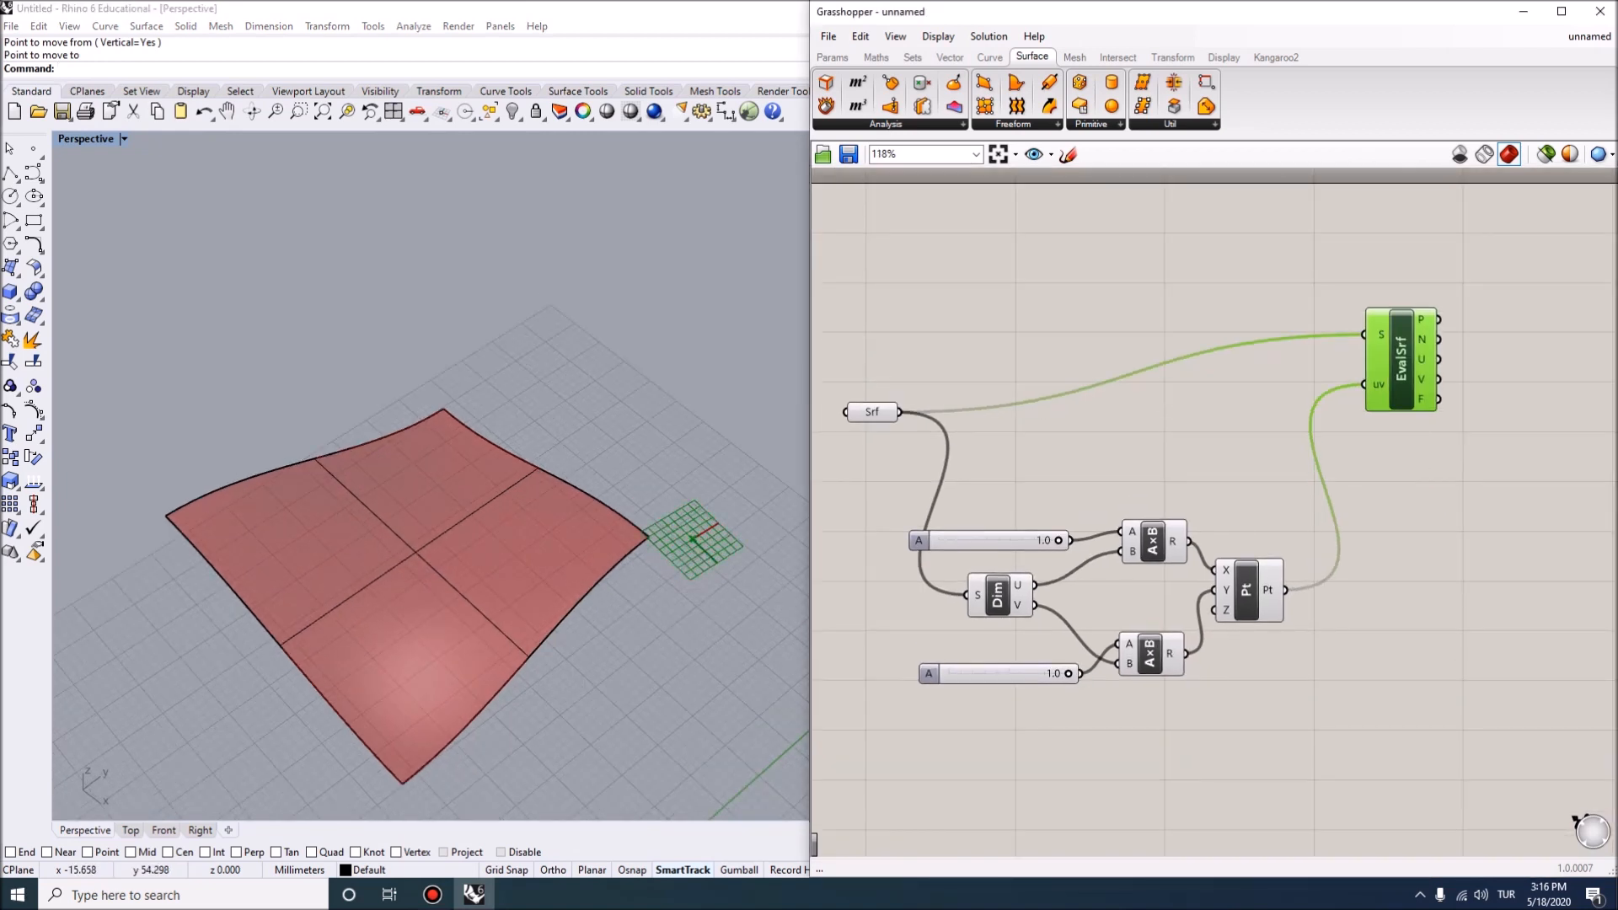
drag(1400, 358, 1405, 324)
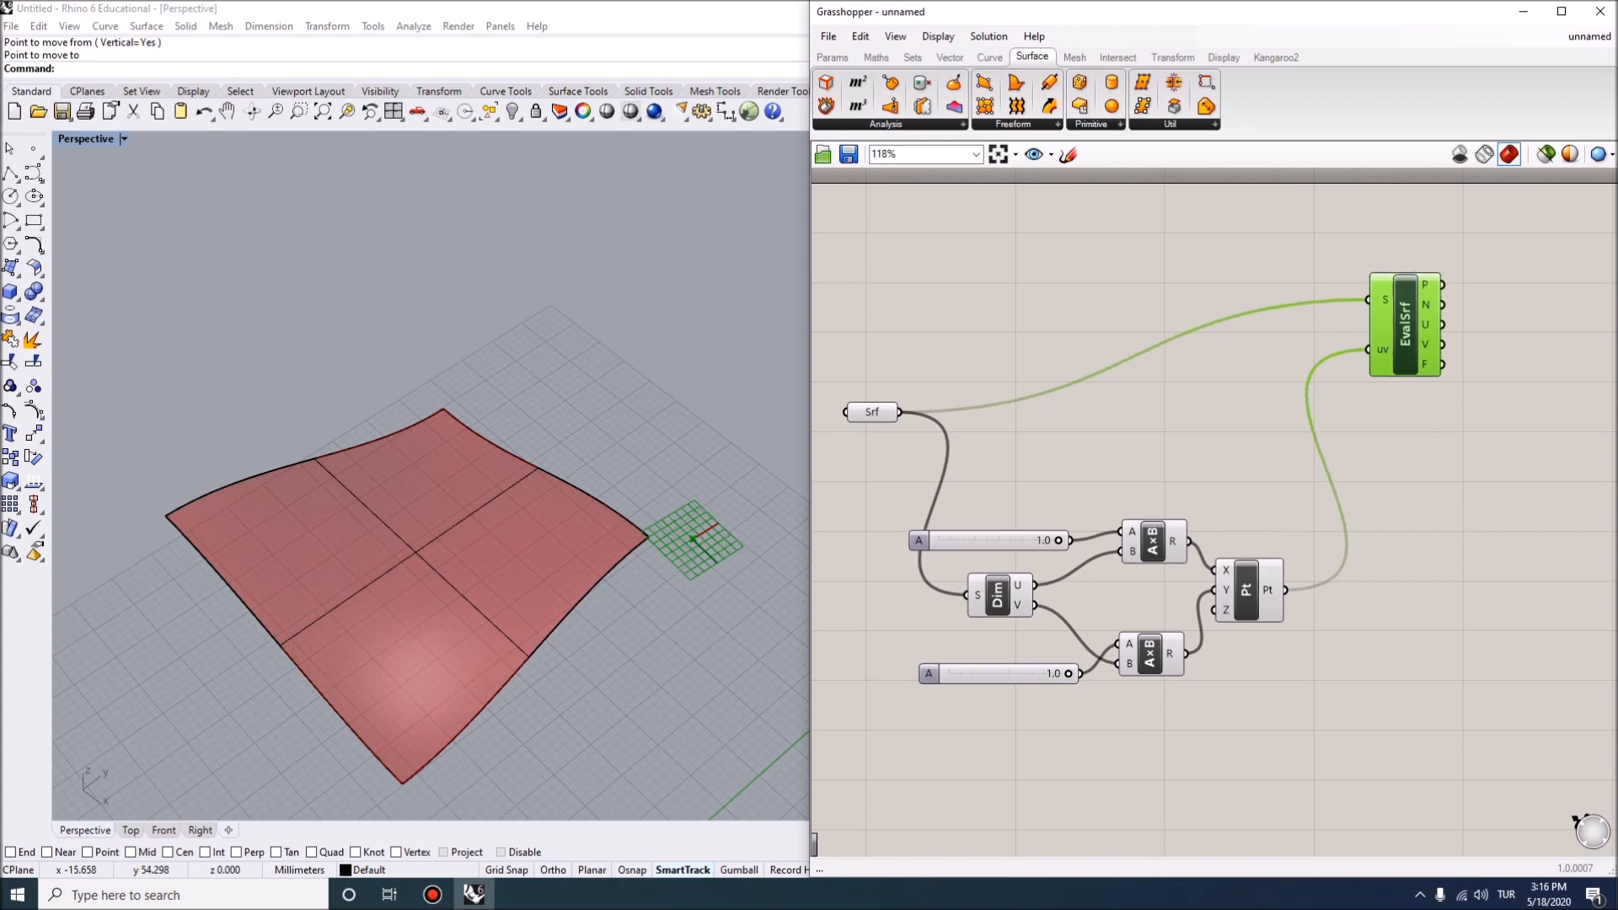
double_click(1409, 451)
text(eva)
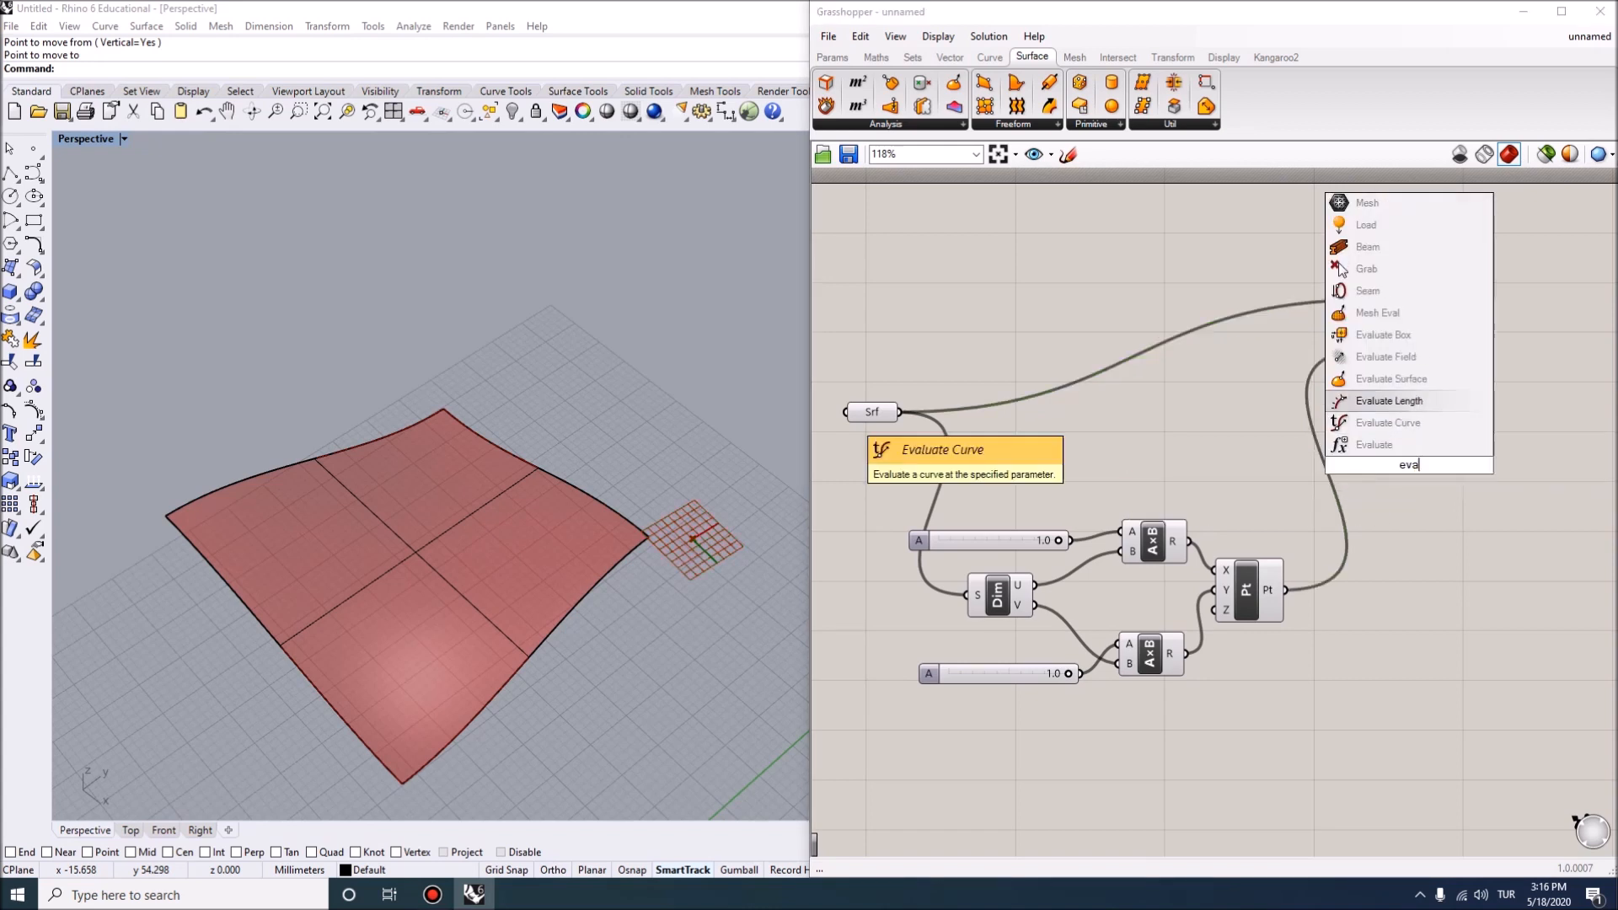
key(Escape)
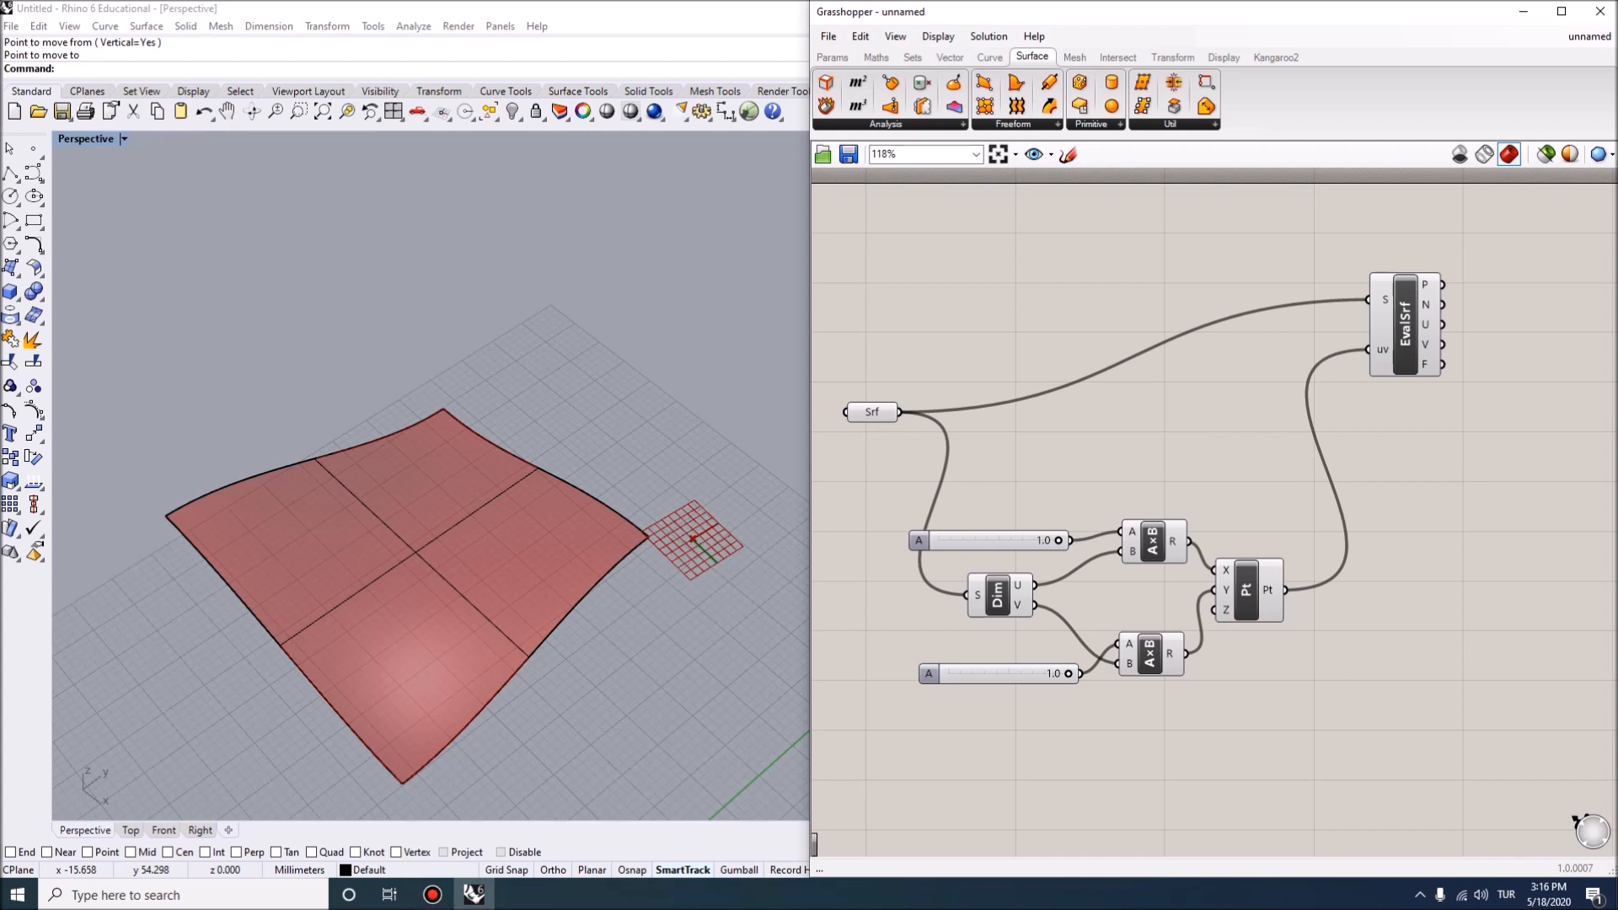
Delete the two Multiplication components and connect the sliders directly to the Construct Point component's X and Y inputs.
drag(1247, 590, 1323, 520)
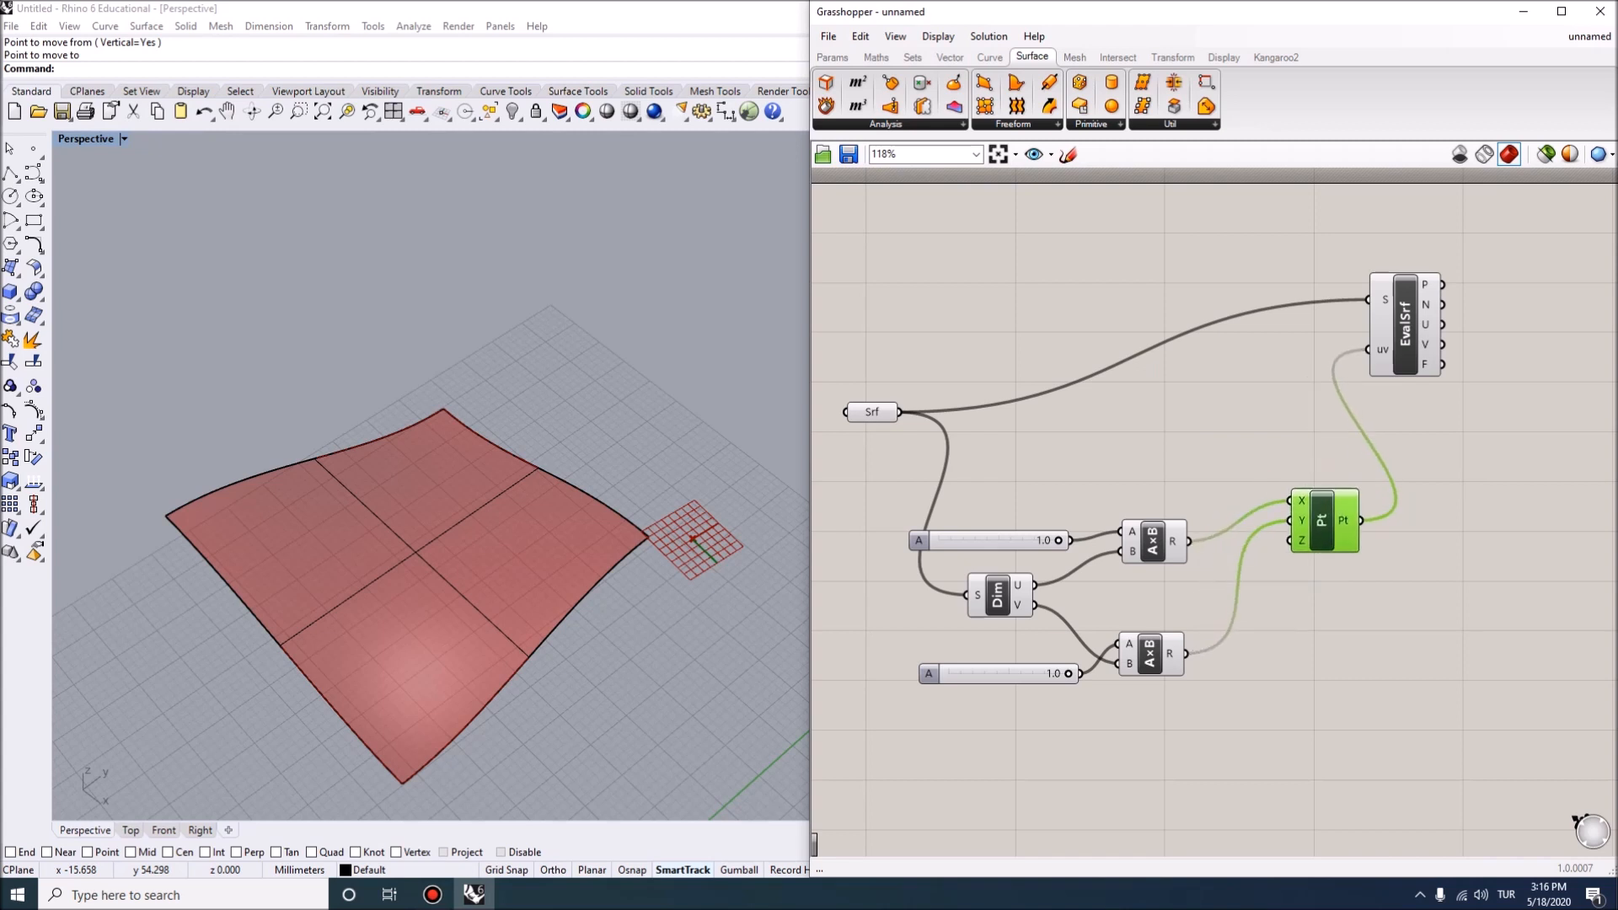
drag(1203, 716, 1290, 501)
key(Delete)
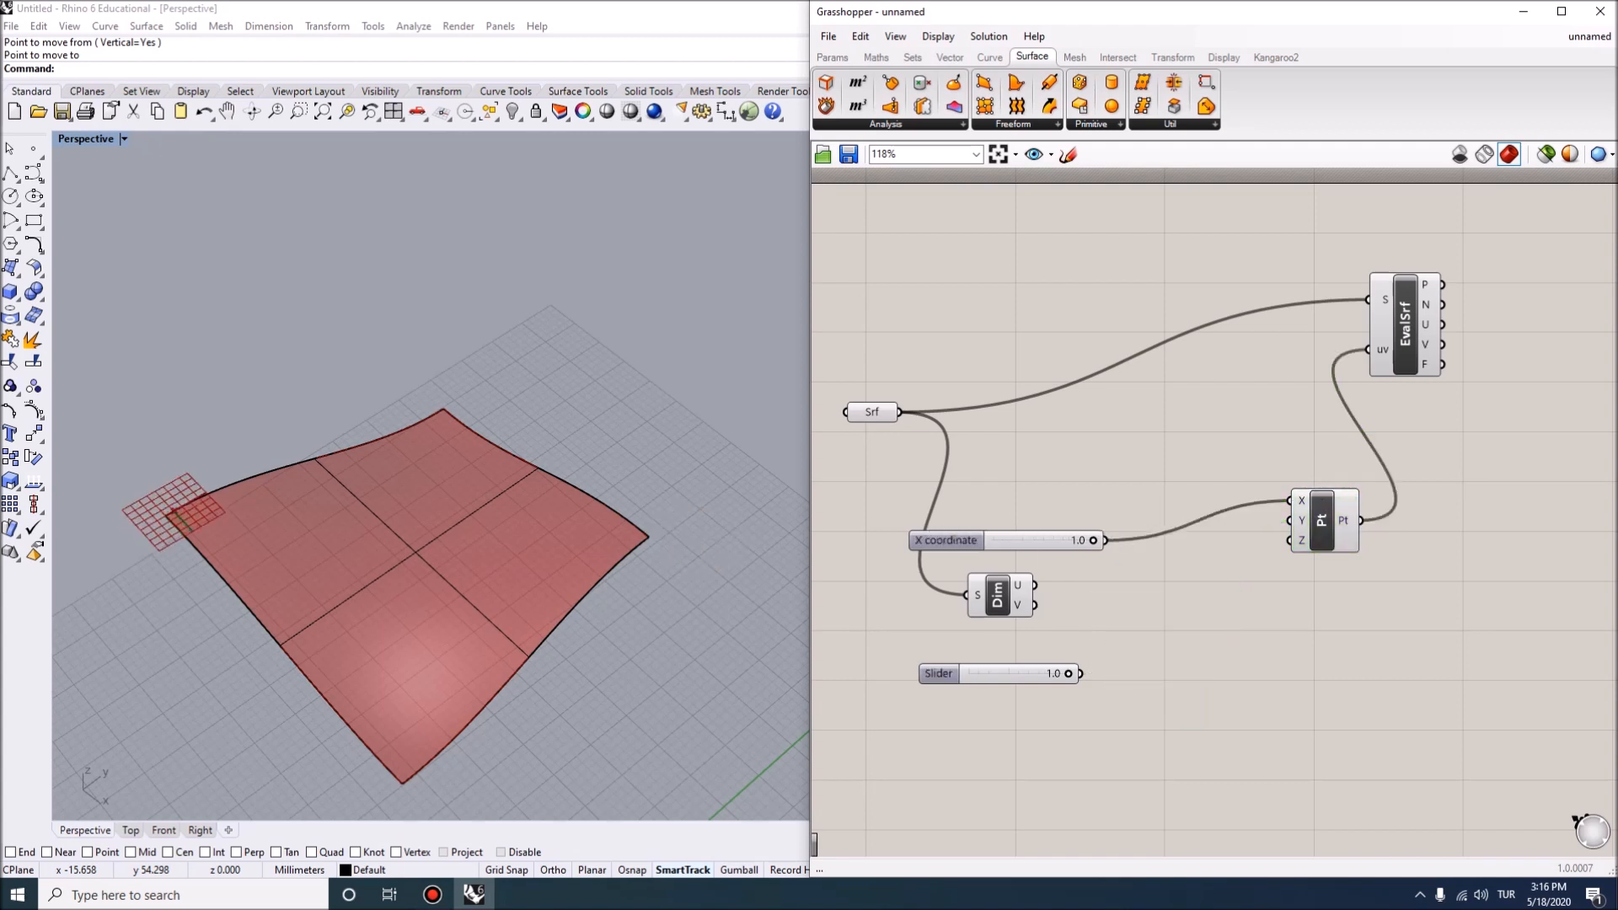
drag(1068, 674, 1289, 520)
Arrange the X and Y coordinate sliders one above the other beside the Construct Point component.
drag(958, 672, 1058, 564)
drag(946, 540, 1039, 491)
drag(1058, 564, 1039, 535)
click(1130, 581)
drag(1321, 521, 1266, 534)
click(1264, 602)
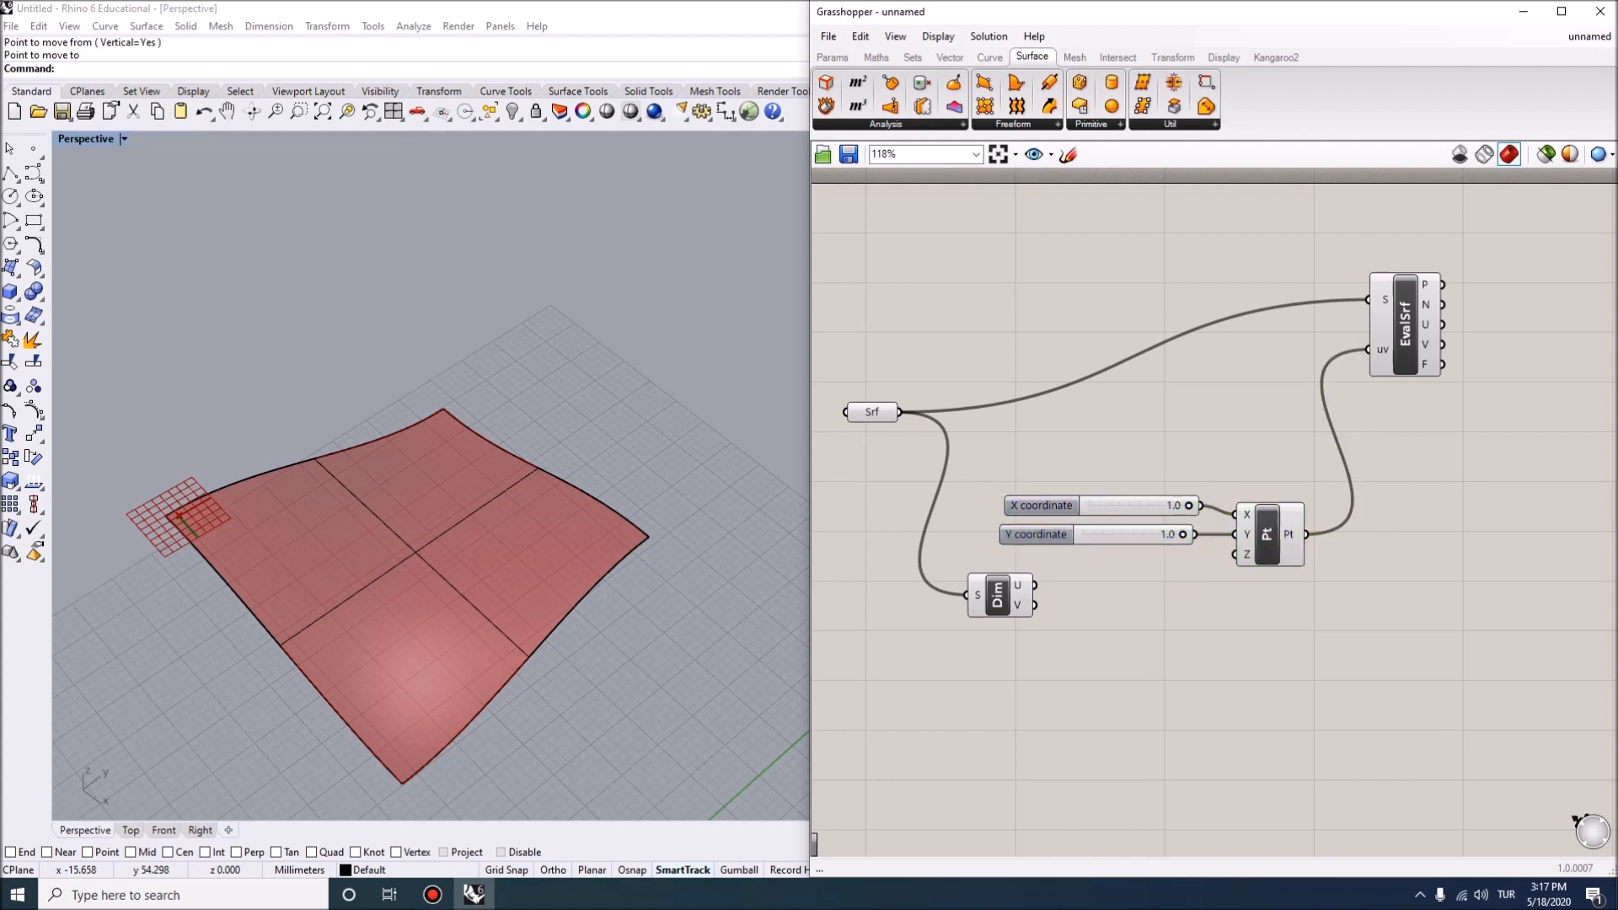
Reparameterize the S input of Evaluate Surface and delete the unneeded Dimensions component.
right_click(1385, 300)
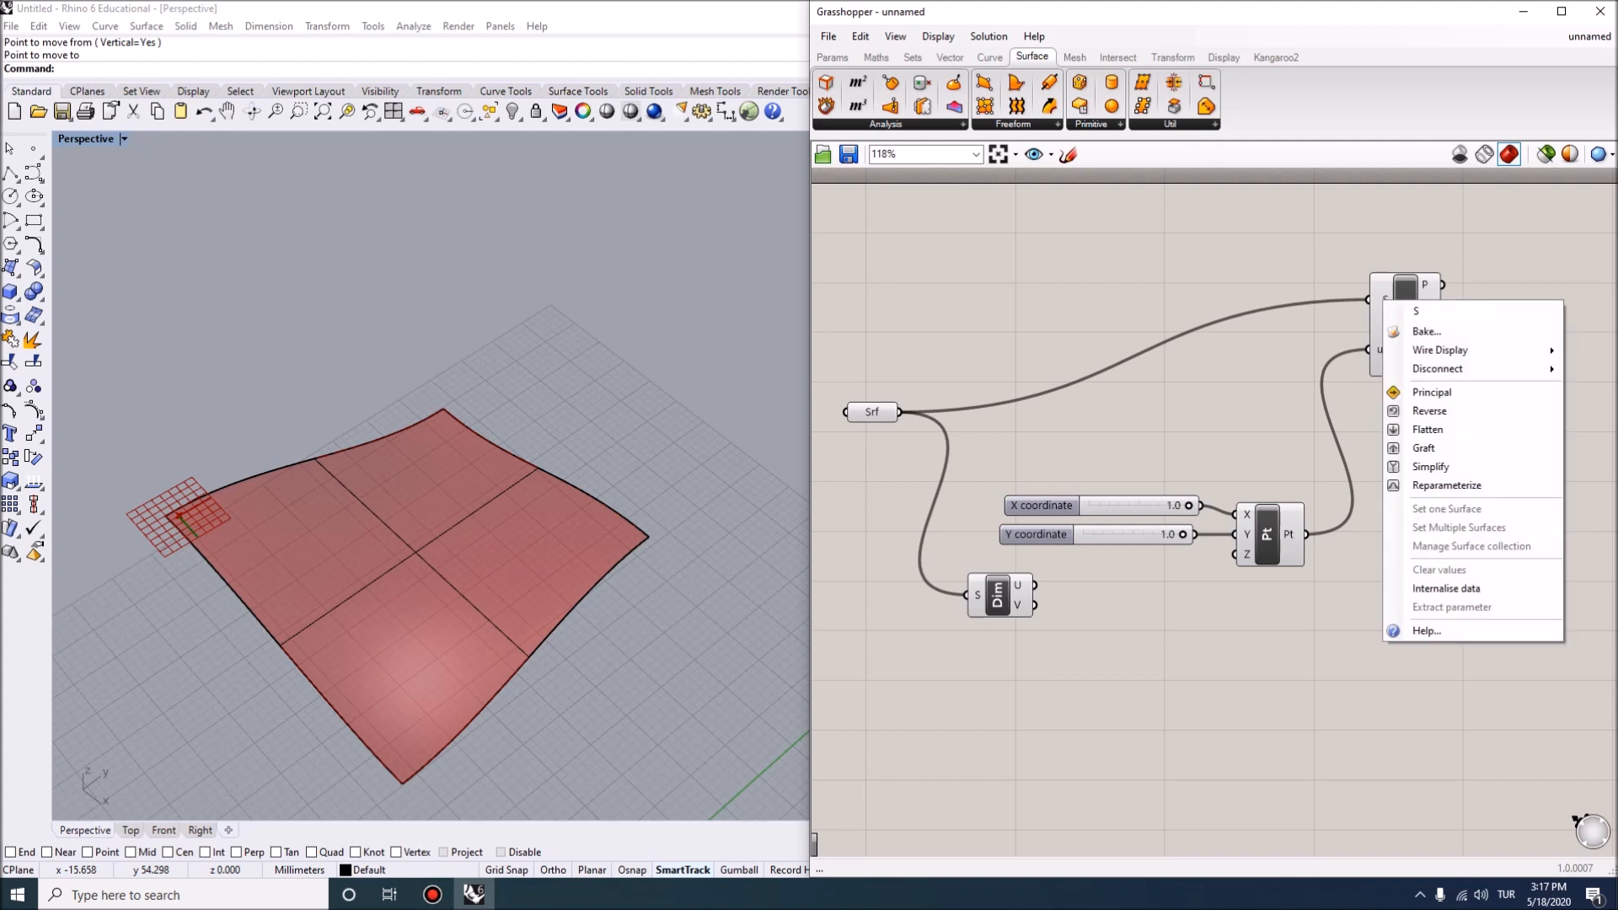
click(1446, 485)
click(999, 596)
key(Delete)
right_drag(1078, 632, 1118, 685)
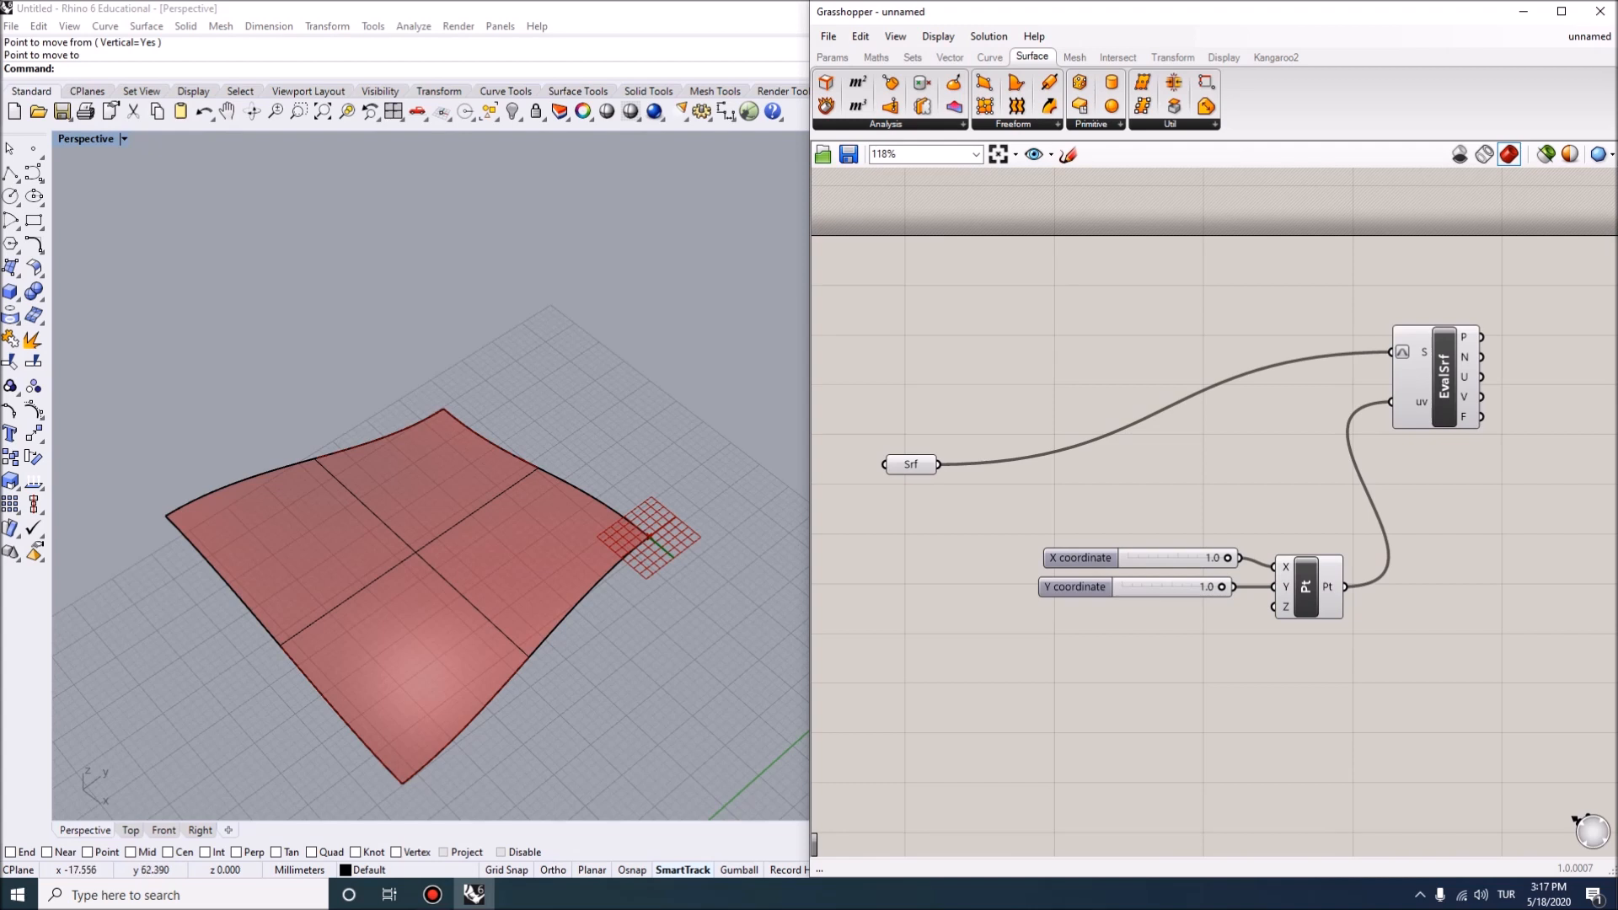
Test the reparameterized surface by setting both coordinate sliders to 0.0 and running Y to 1.0 and back.
drag(1226, 558, 1122, 587)
right_drag(505, 464, 556, 515)
scroll(556, 516, down, 2)
drag(1227, 558, 1127, 557)
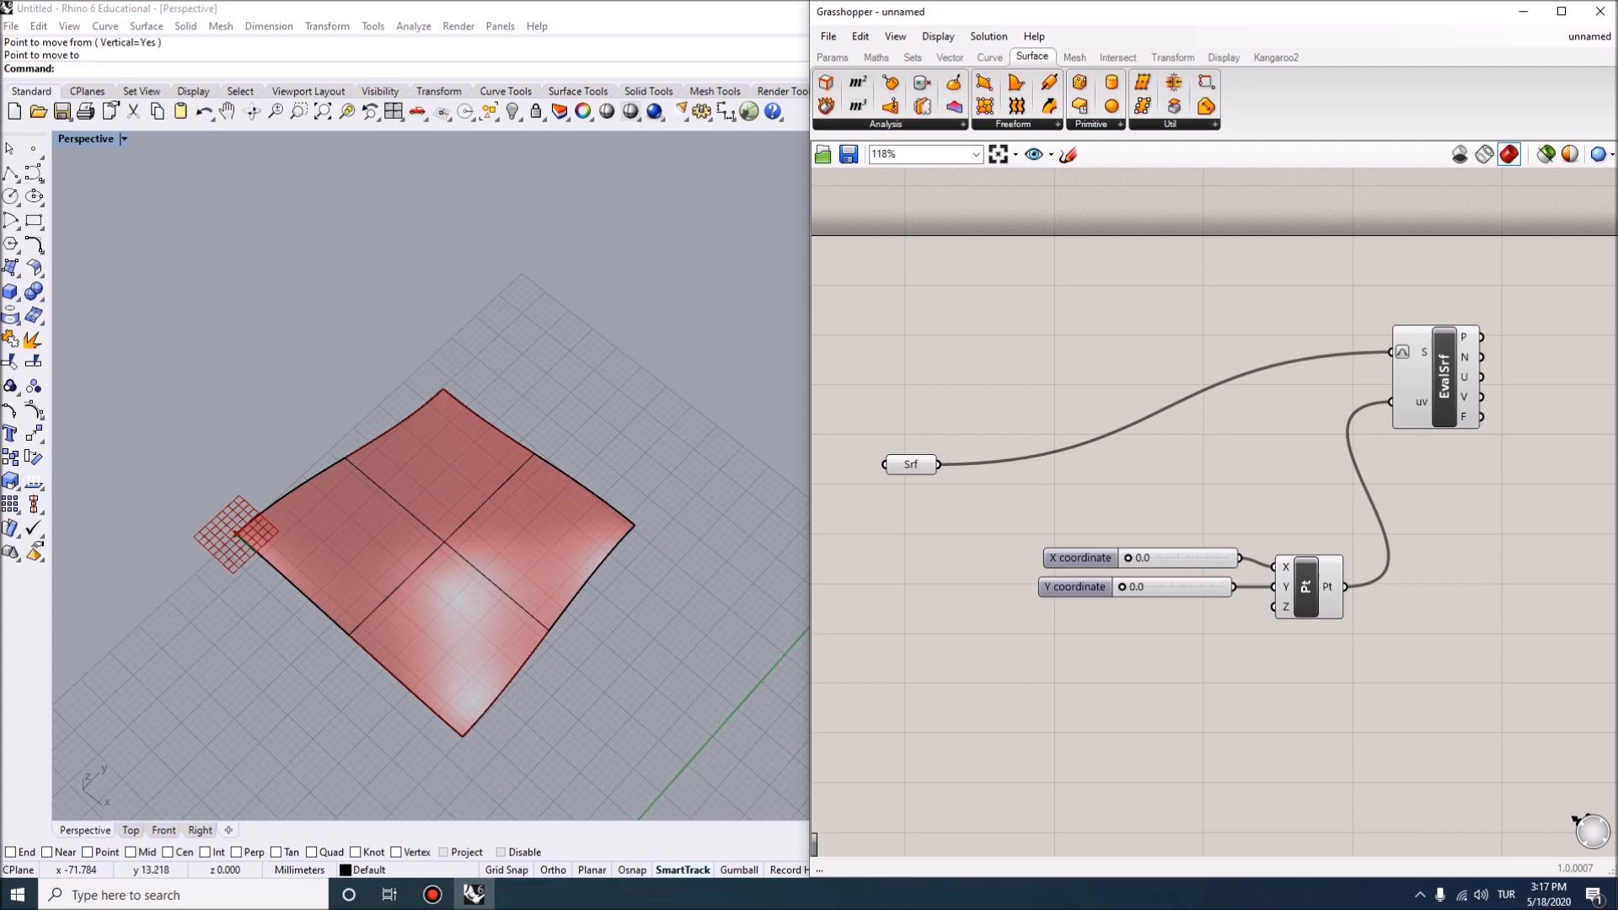
drag(1122, 587, 1222, 586)
mouse_move(1127, 558)
mouse_down()
mouse_move(1227, 558)
mouse_move(1127, 558)
mouse_up()
drag(1222, 587, 1121, 587)
Set the X and Y coordinates to 0.5 and slightly reposition the Construct Point component.
drag(1127, 557, 1171, 586)
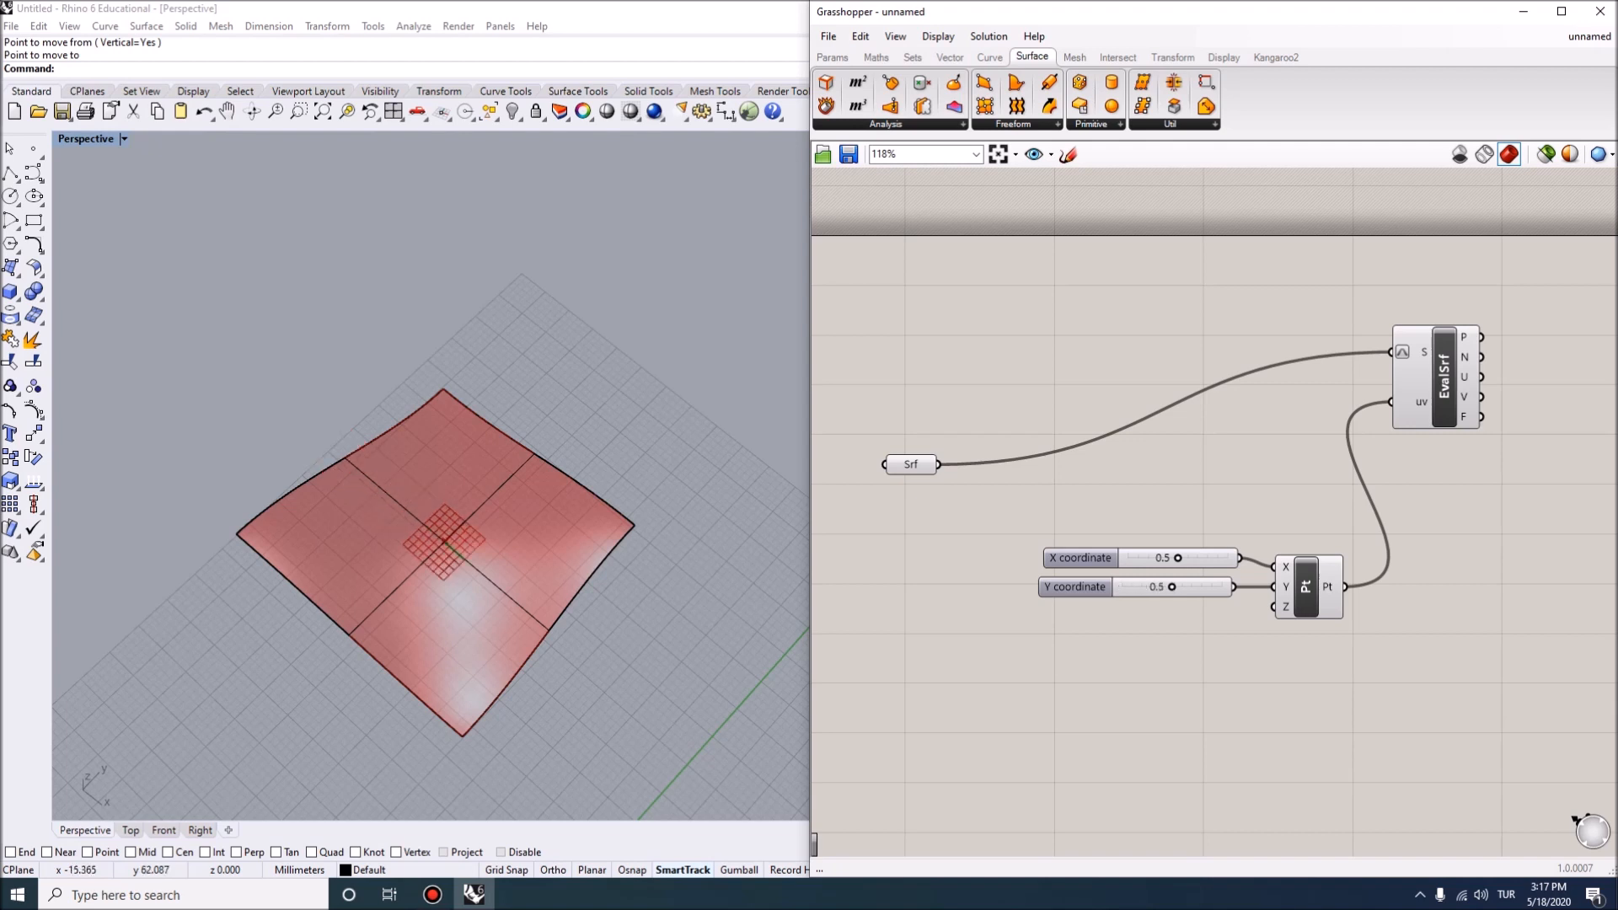
right_drag(437, 506, 497, 476)
scroll(375, 434, up, 5)
scroll(540, 463, down, 5)
scroll(548, 461, up, 4)
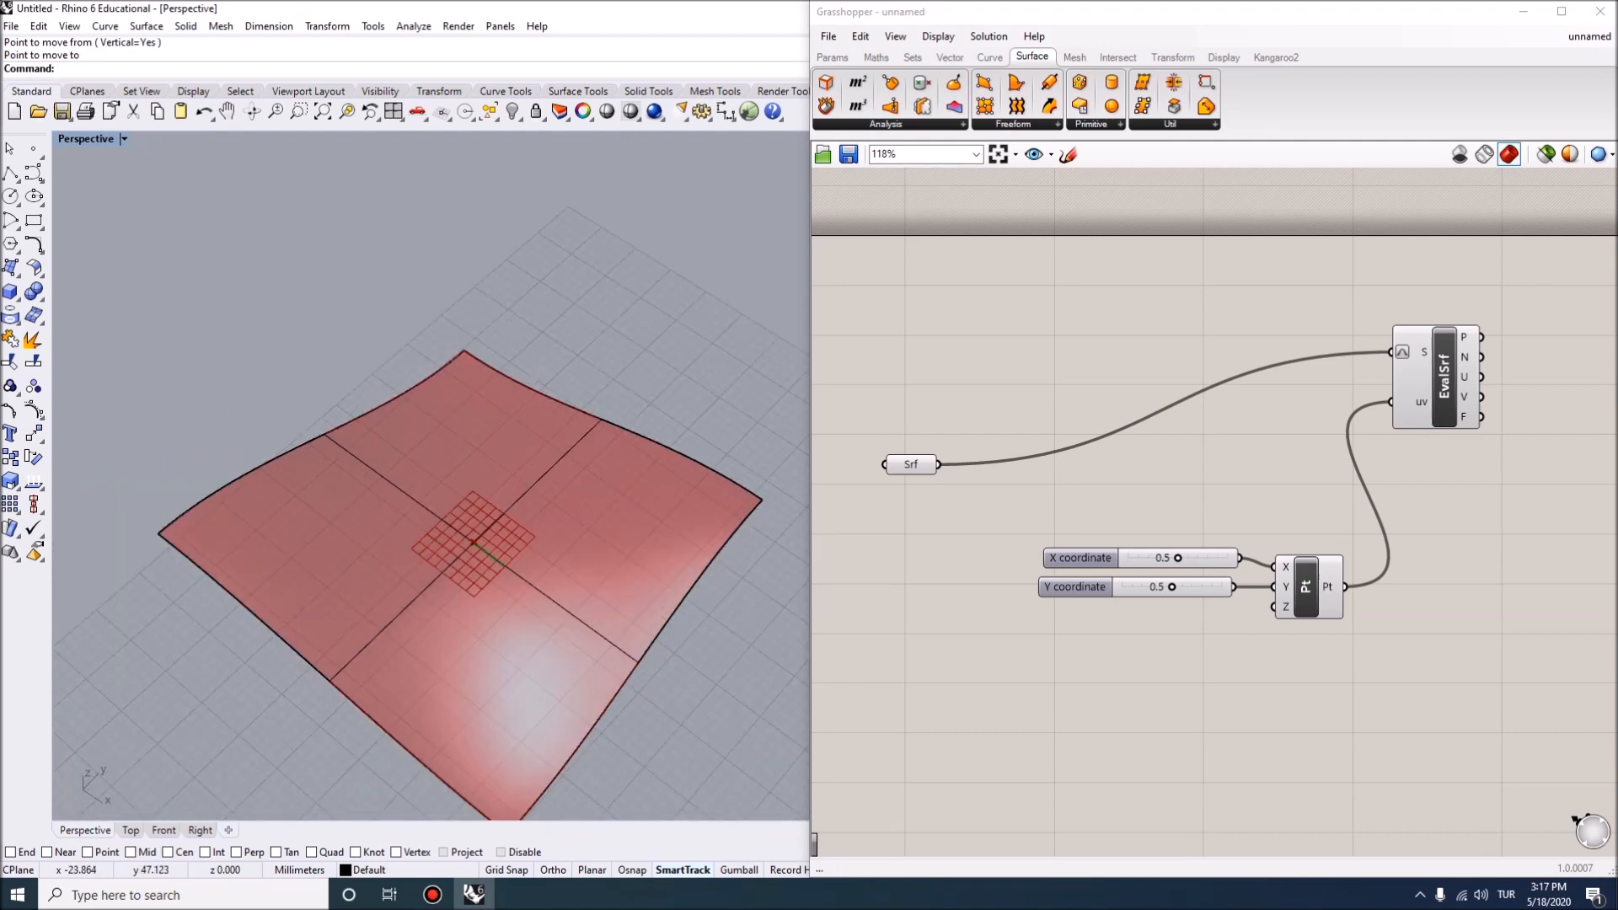
drag(1306, 588, 1300, 578)
right_drag(548, 462, 493, 440)
scroll(552, 476, down, 2)
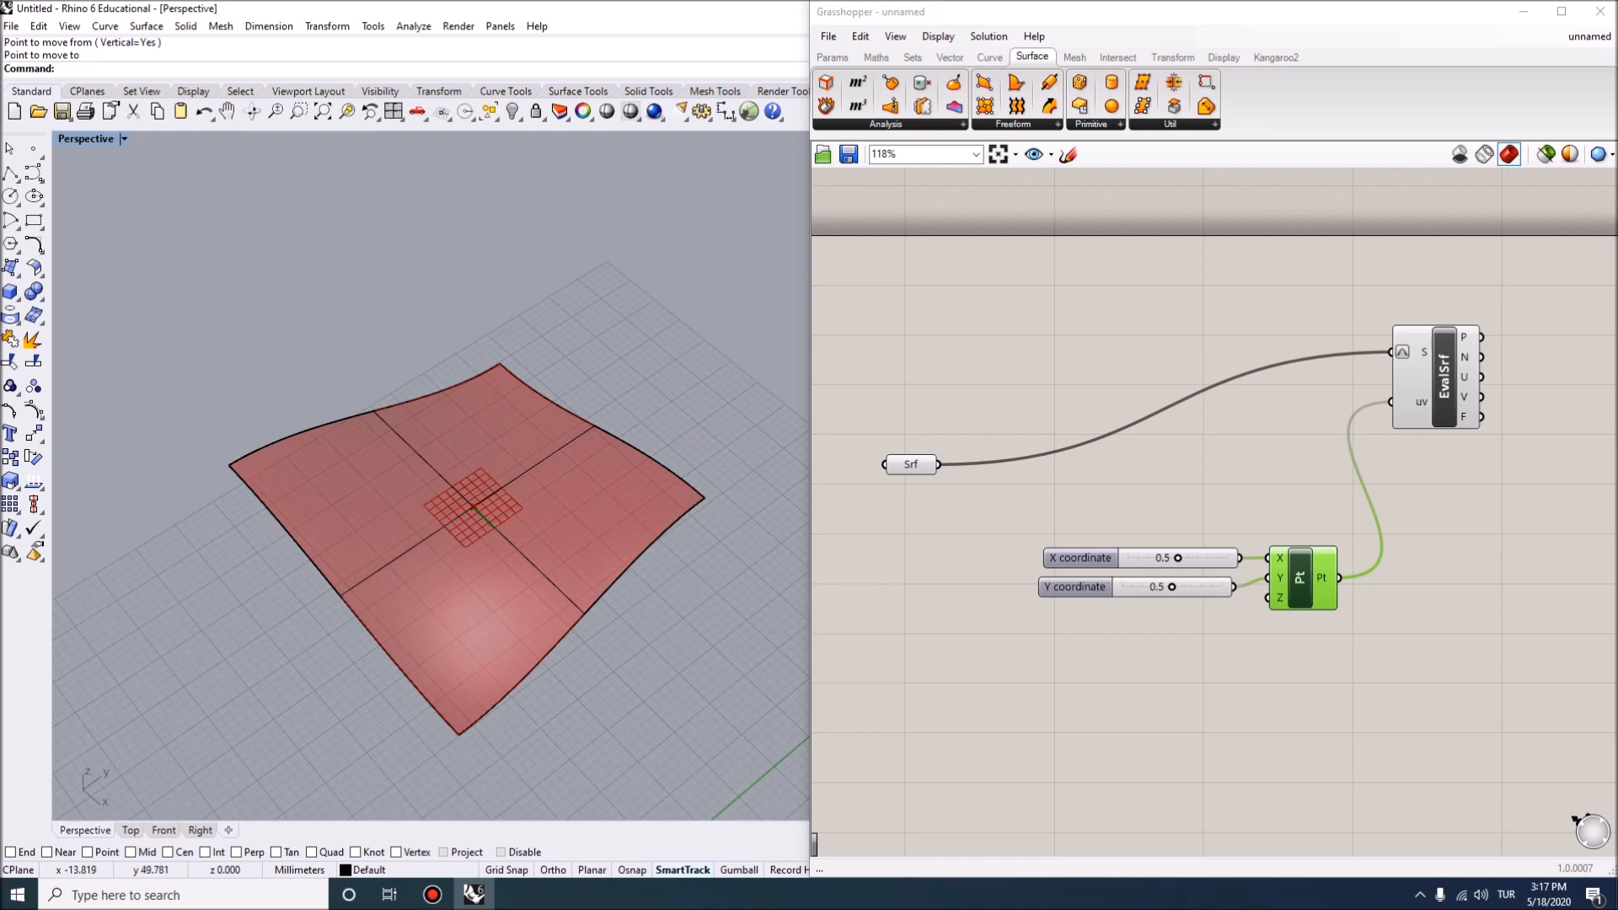
right_drag(497, 497, 511, 485)
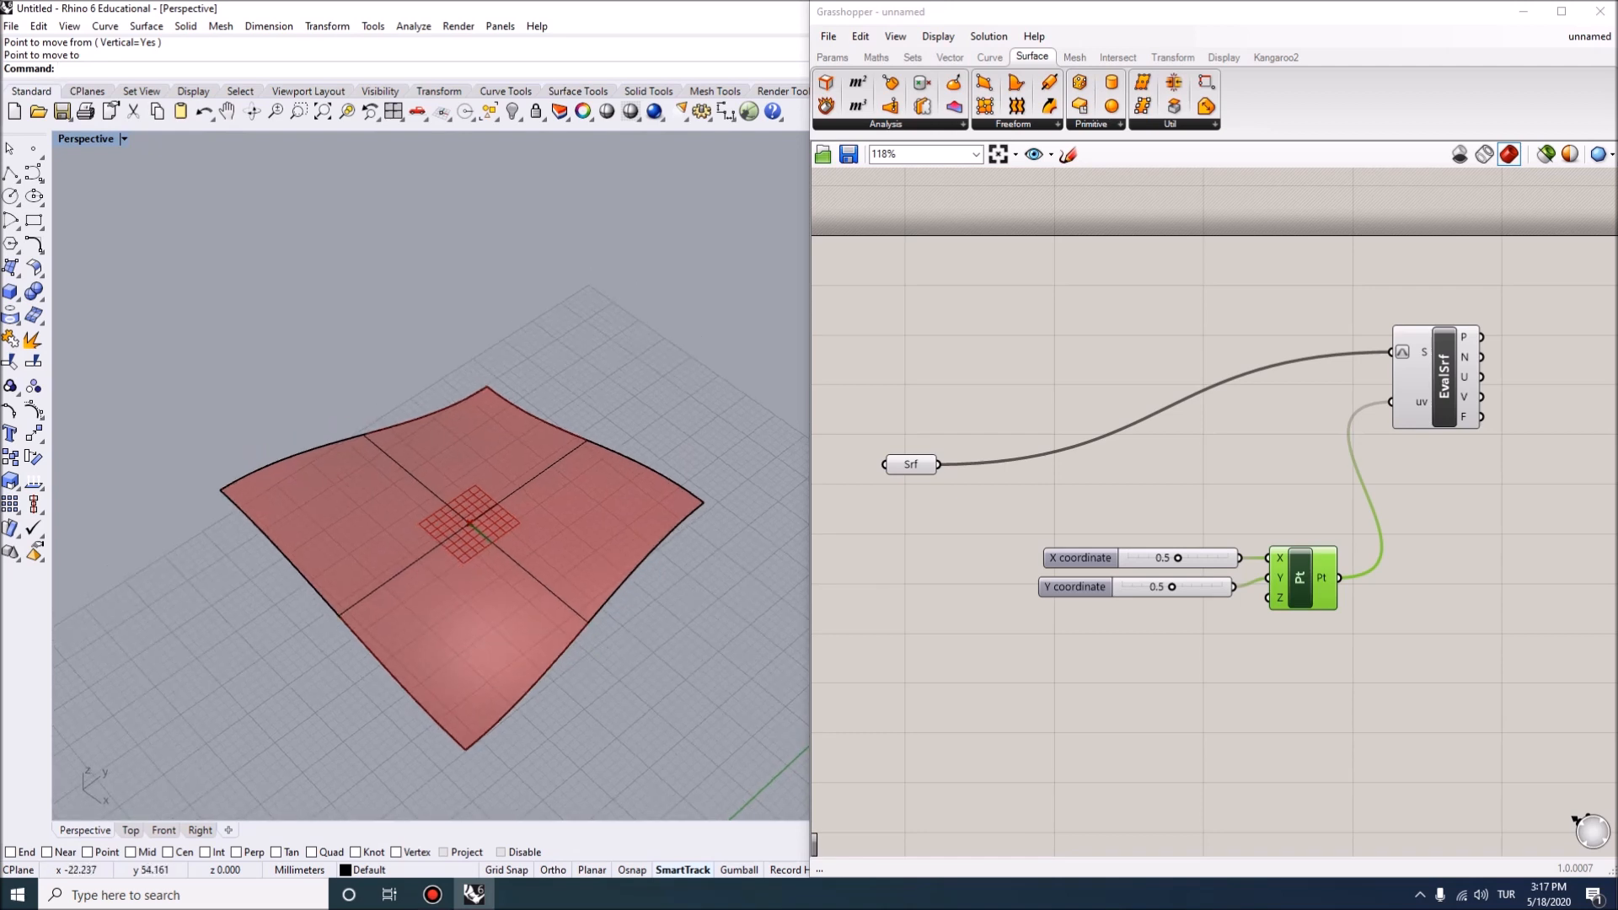
Add a number slider with the value 0.5 and connect it to the Construct Point component's Z input.
double_click(1088, 637)
text(0.5)
key(Return)
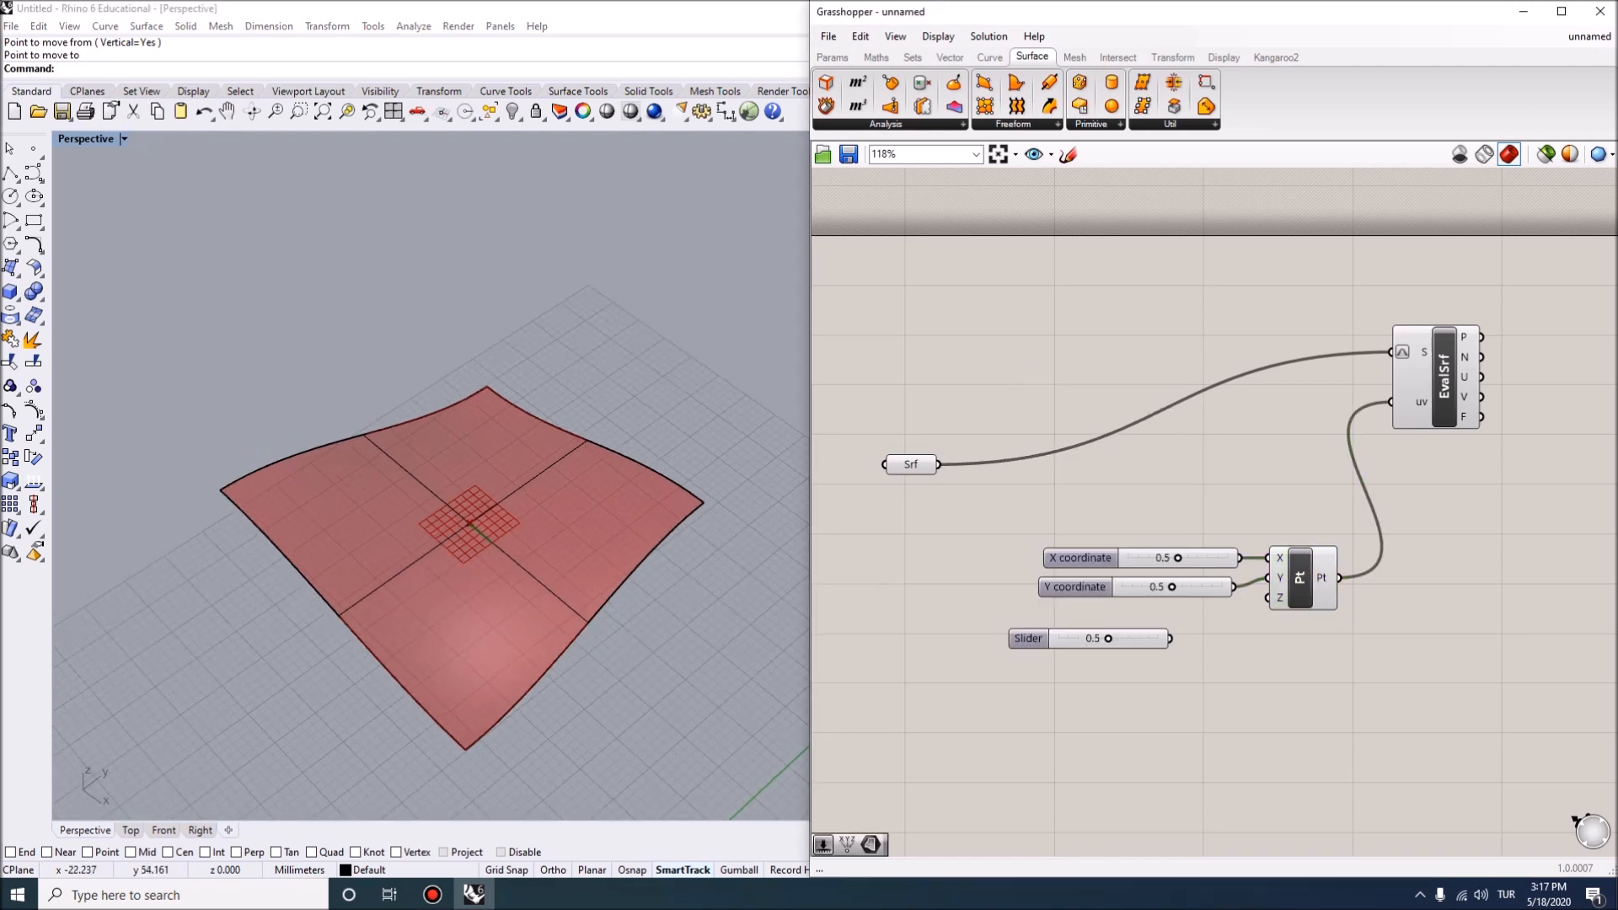
drag(1170, 638, 1269, 598)
click(1300, 579)
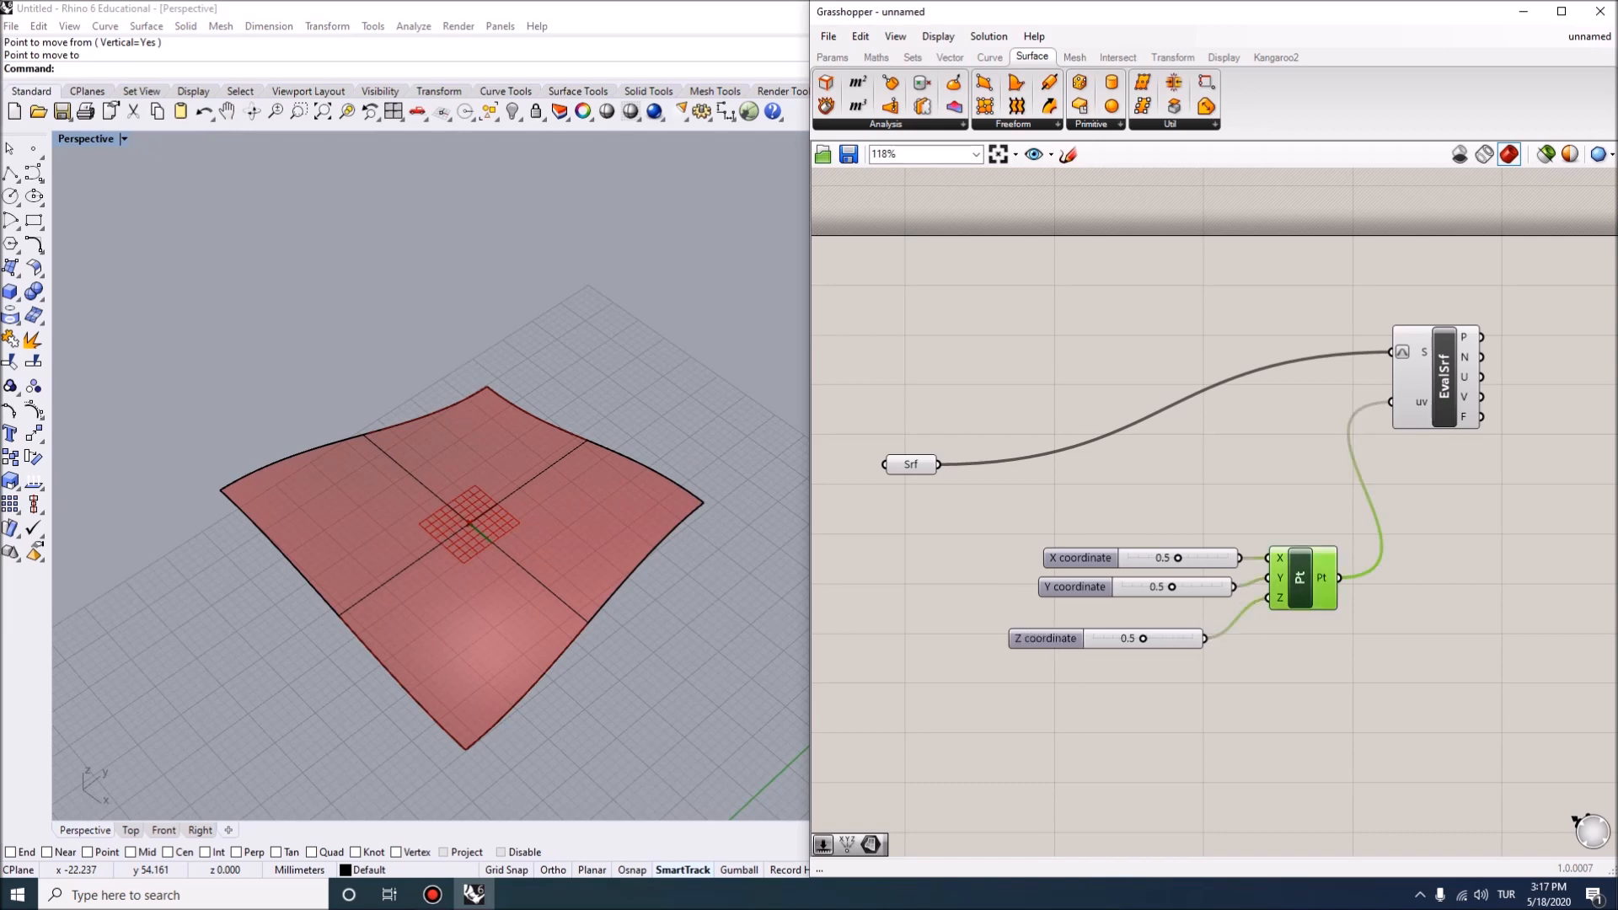
Test the effect of different Z coordinate values on the evaluated frame and delete the Z slider.
drag(1142, 639, 1152, 638)
mouse_move(465, 624)
right_down()
mouse_move(467, 510)
mouse_move(468, 632)
right_up()
scroll(500, 573, up, 3)
mouse_move(1152, 638)
mouse_down()
mouse_move(1113, 637)
mouse_move(1162, 638)
mouse_up()
right_drag(548, 624, 522, 556)
scroll(523, 557, down, 5)
drag(1207, 703, 1102, 610)
key(Delete)
mouse_move(422, 514)
right_down()
mouse_move(498, 547)
mouse_move(438, 547)
mouse_move(434, 531)
right_up()
scroll(498, 547, up, 3)
scroll(438, 547, down, 3)
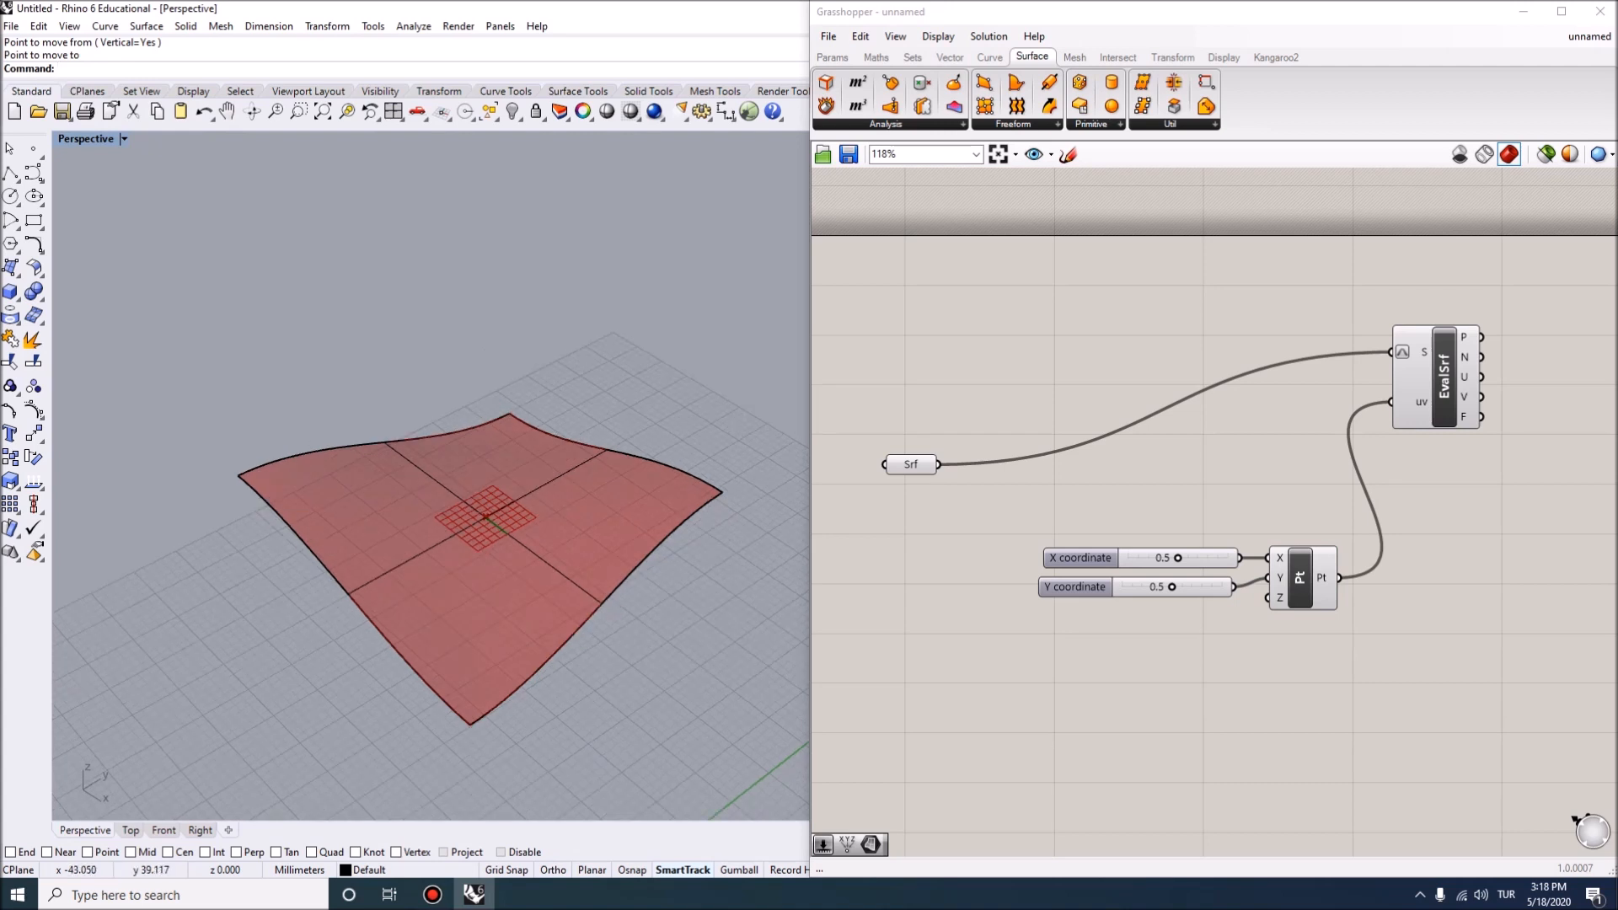
Add a Polygon component next to the Evaluate Surface component.
click(1437, 379)
scroll(1213, 506, up, 3)
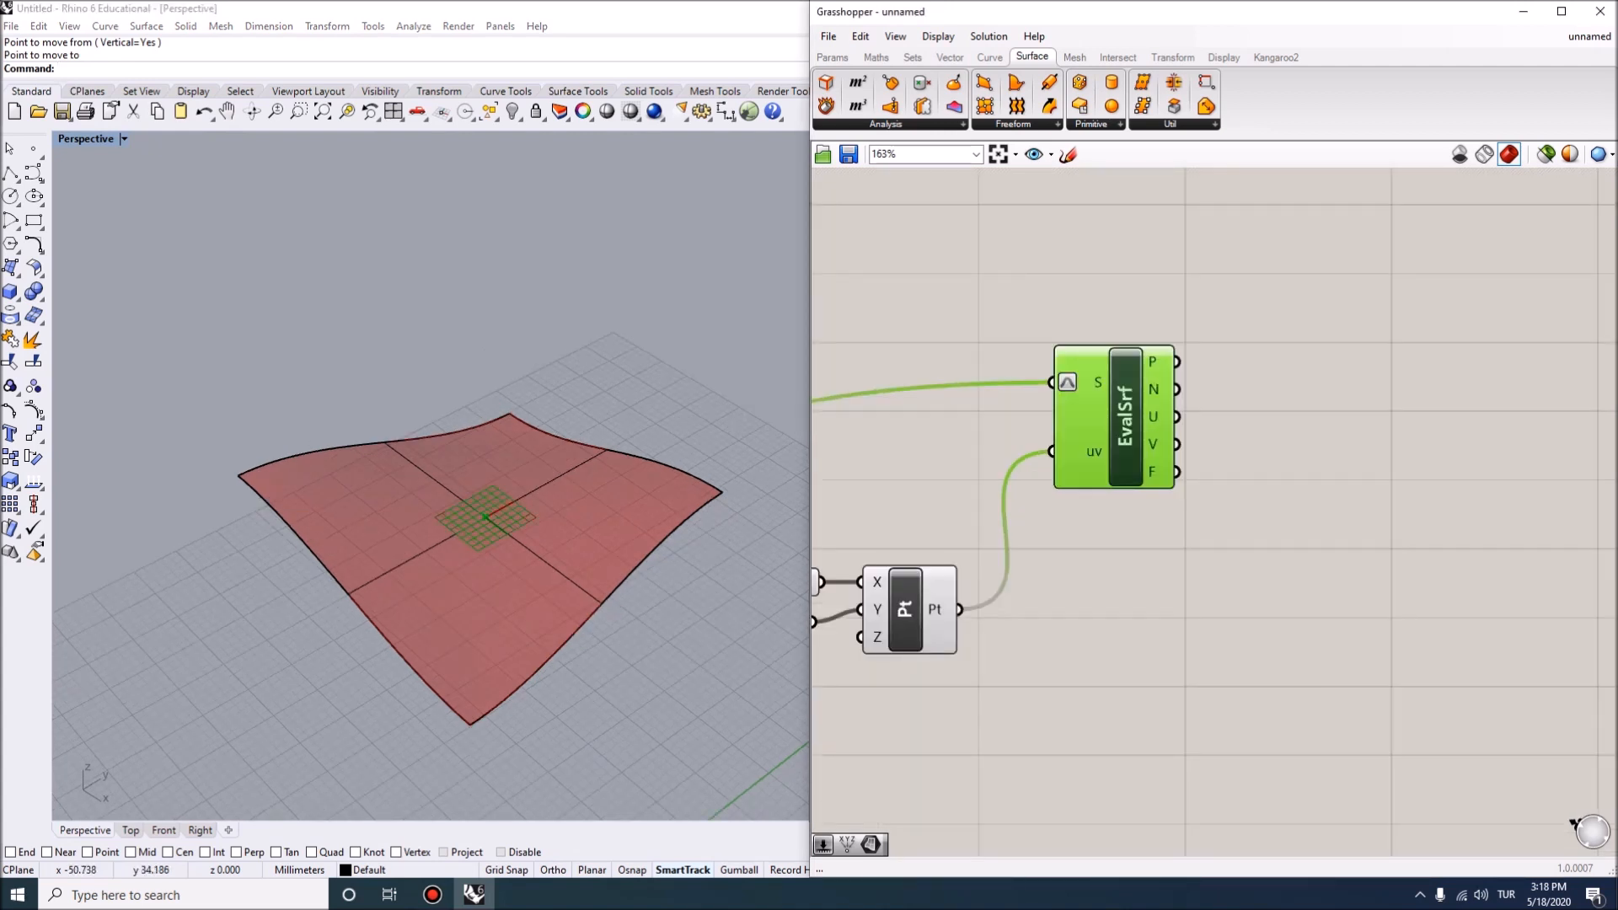
scroll(485, 519, up, 3)
scroll(485, 522, down, 3)
double_click(1247, 463)
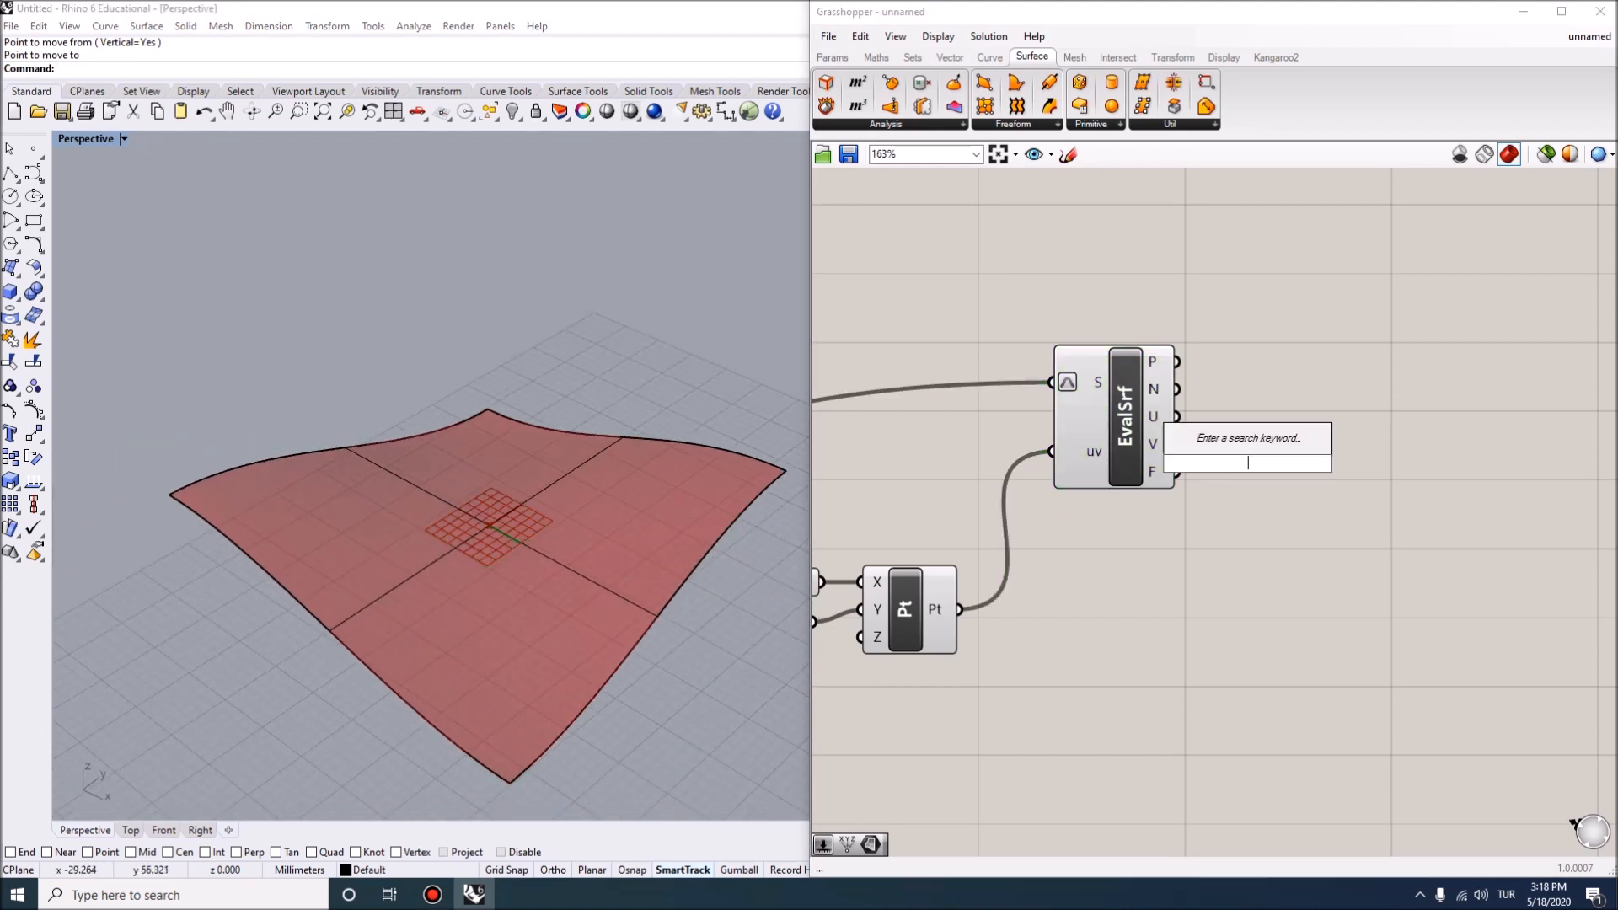
text(polygo)
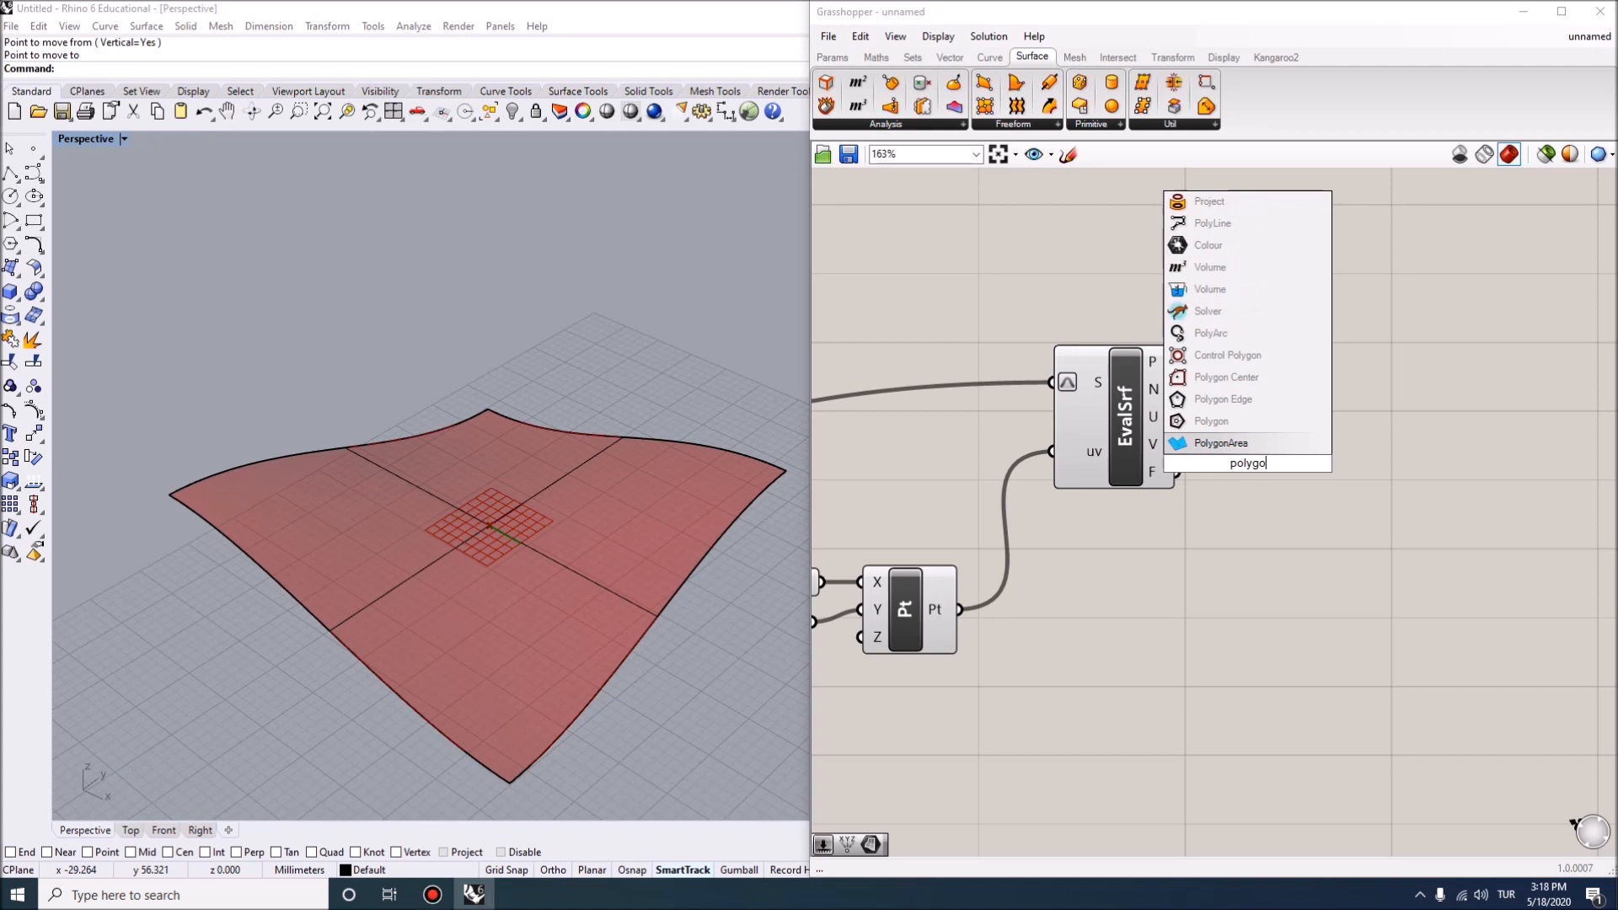
text(n)
key(Return)
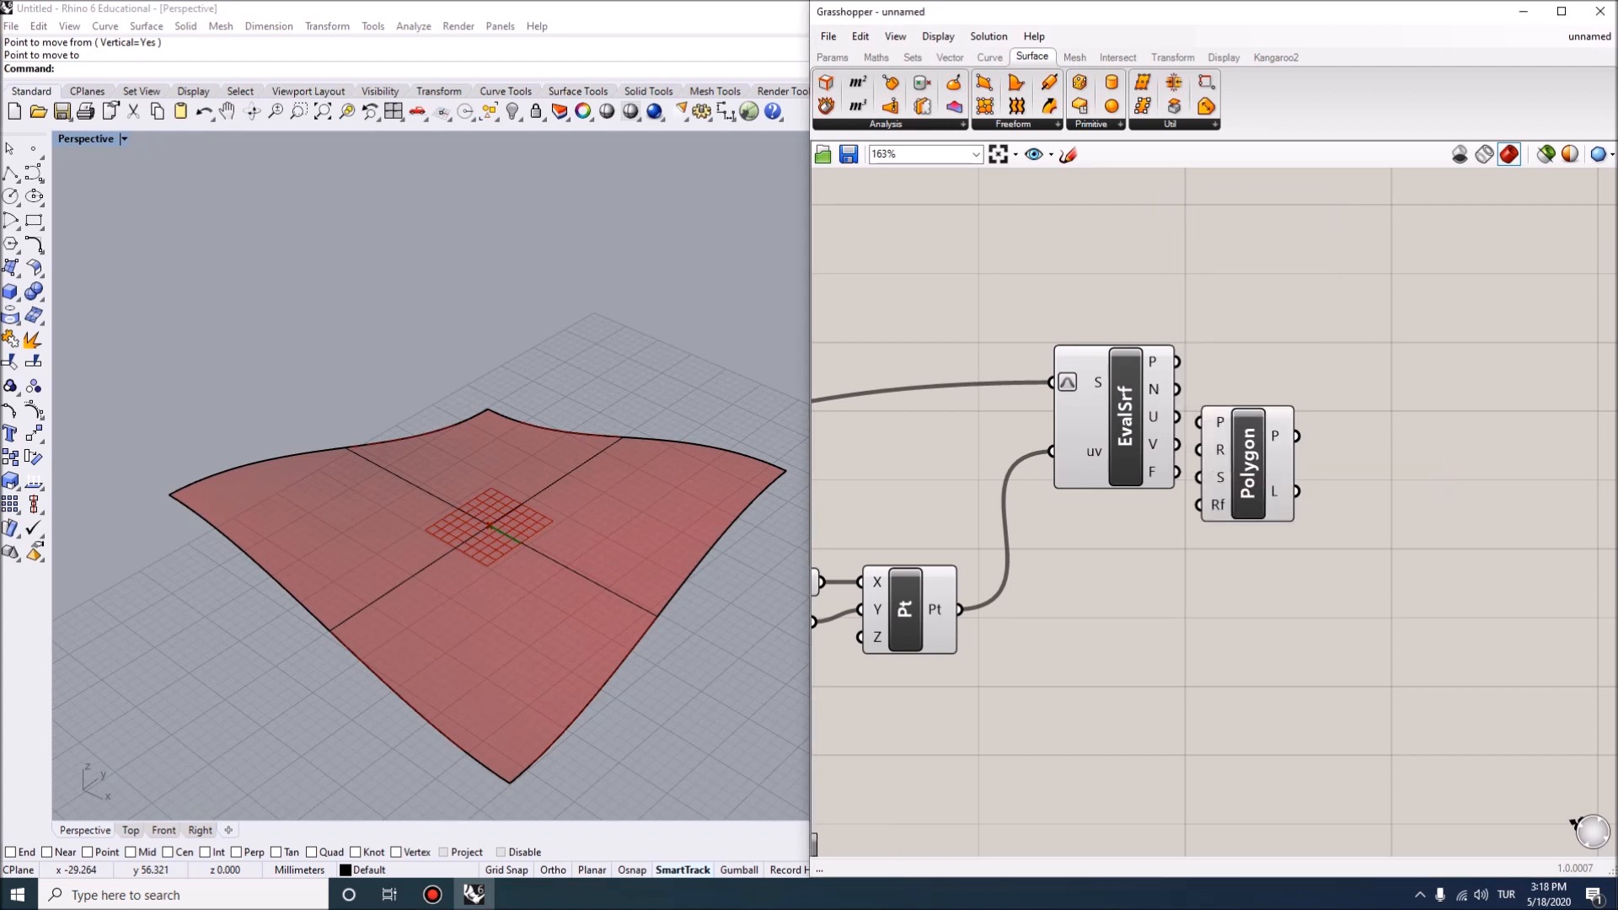
Connect the F output of Evaluate Surface to the Polygon's P input and place the Polygon further away.
drag(1232, 357, 1264, 374)
drag(1177, 471, 1387, 472)
right_drag(1387, 471, 1260, 478)
drag(1259, 478, 1242, 526)
Add an Extrude component and connect the Polygon's P output to its base and Evaluate Surface's N output to its direction.
double_click(1363, 489)
text(extru)
key(Up)
key(Return)
mouse_move(1242, 526)
mouse_down()
mouse_move(1188, 519)
mouse_move(1379, 414)
mouse_up()
drag(1050, 394, 1379, 442)
Flip the source surface's direction in Rhino with the Flip command and deselect it.
right_drag(480, 523, 506, 623)
click(505, 624)
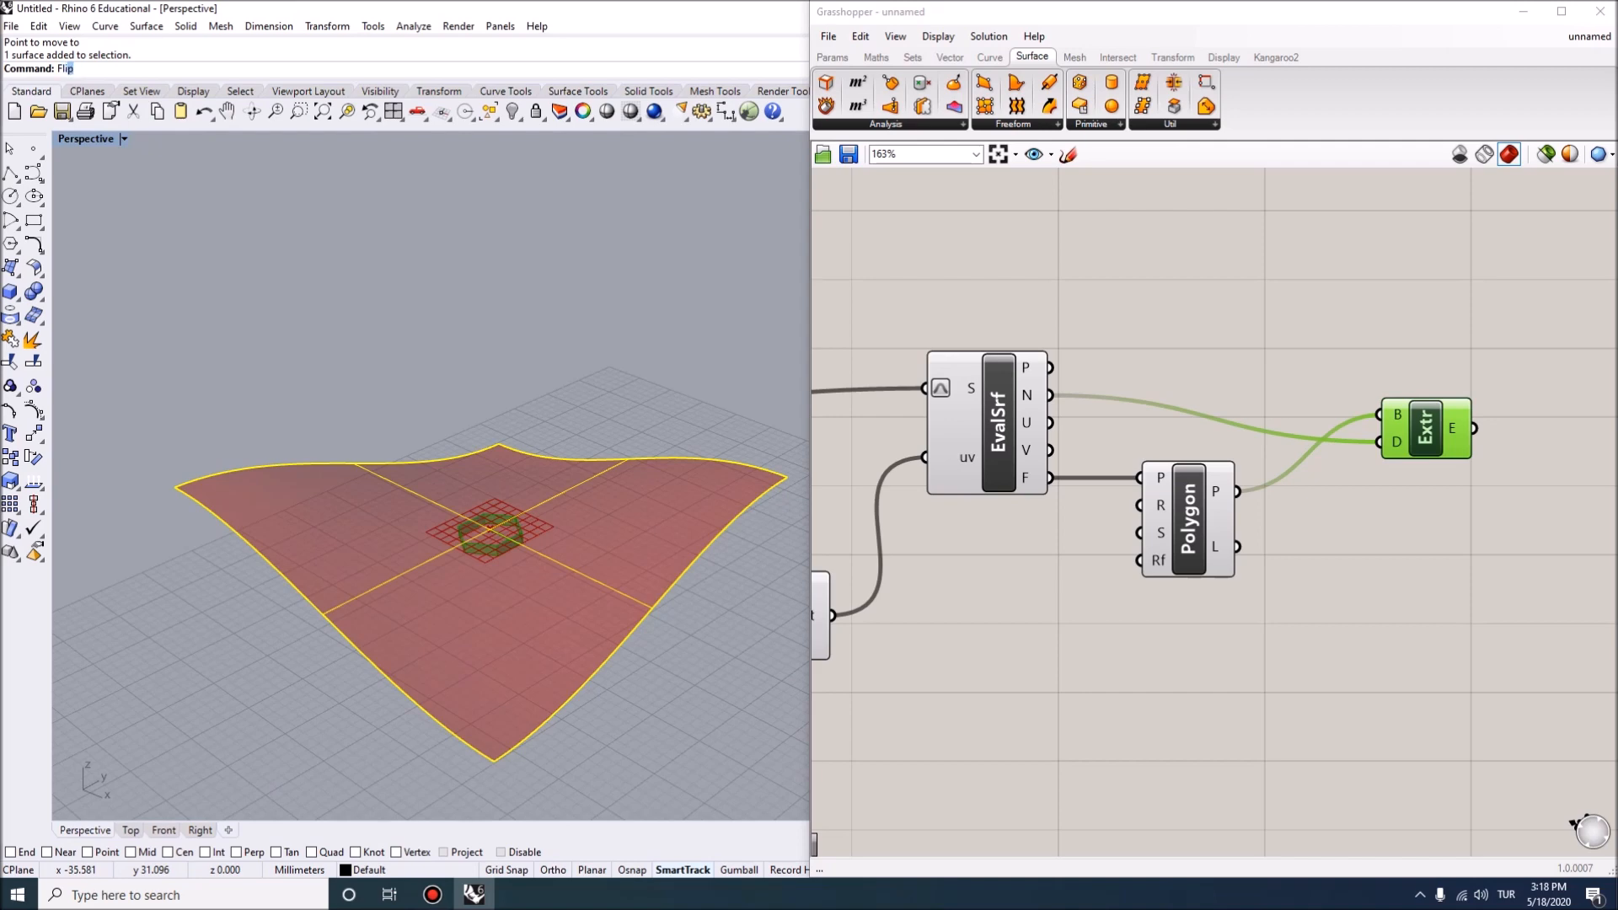
key(Return)
mouse_move(590, 337)
right_down()
mouse_move(581, 244)
mouse_move(598, 354)
right_up()
click(675, 320)
Move the extruded polygon across the surface by setting X to 1.0 and trying Y values up to 0.6.
right_drag(1011, 291, 1270, 338)
scroll(1270, 338, down, 2)
scroll(944, 552, up, 3)
drag(1004, 549, 1084, 549)
mouse_move(994, 595)
mouse_down()
mouse_move(914, 595)
mouse_move(1026, 595)
mouse_up()
right_drag(726, 603, 738, 533)
scroll(748, 539, up, 2)
mouse_move(1026, 595)
mouse_down()
mouse_move(1075, 594)
mouse_move(1010, 595)
mouse_up()
right_drag(738, 540, 741, 585)
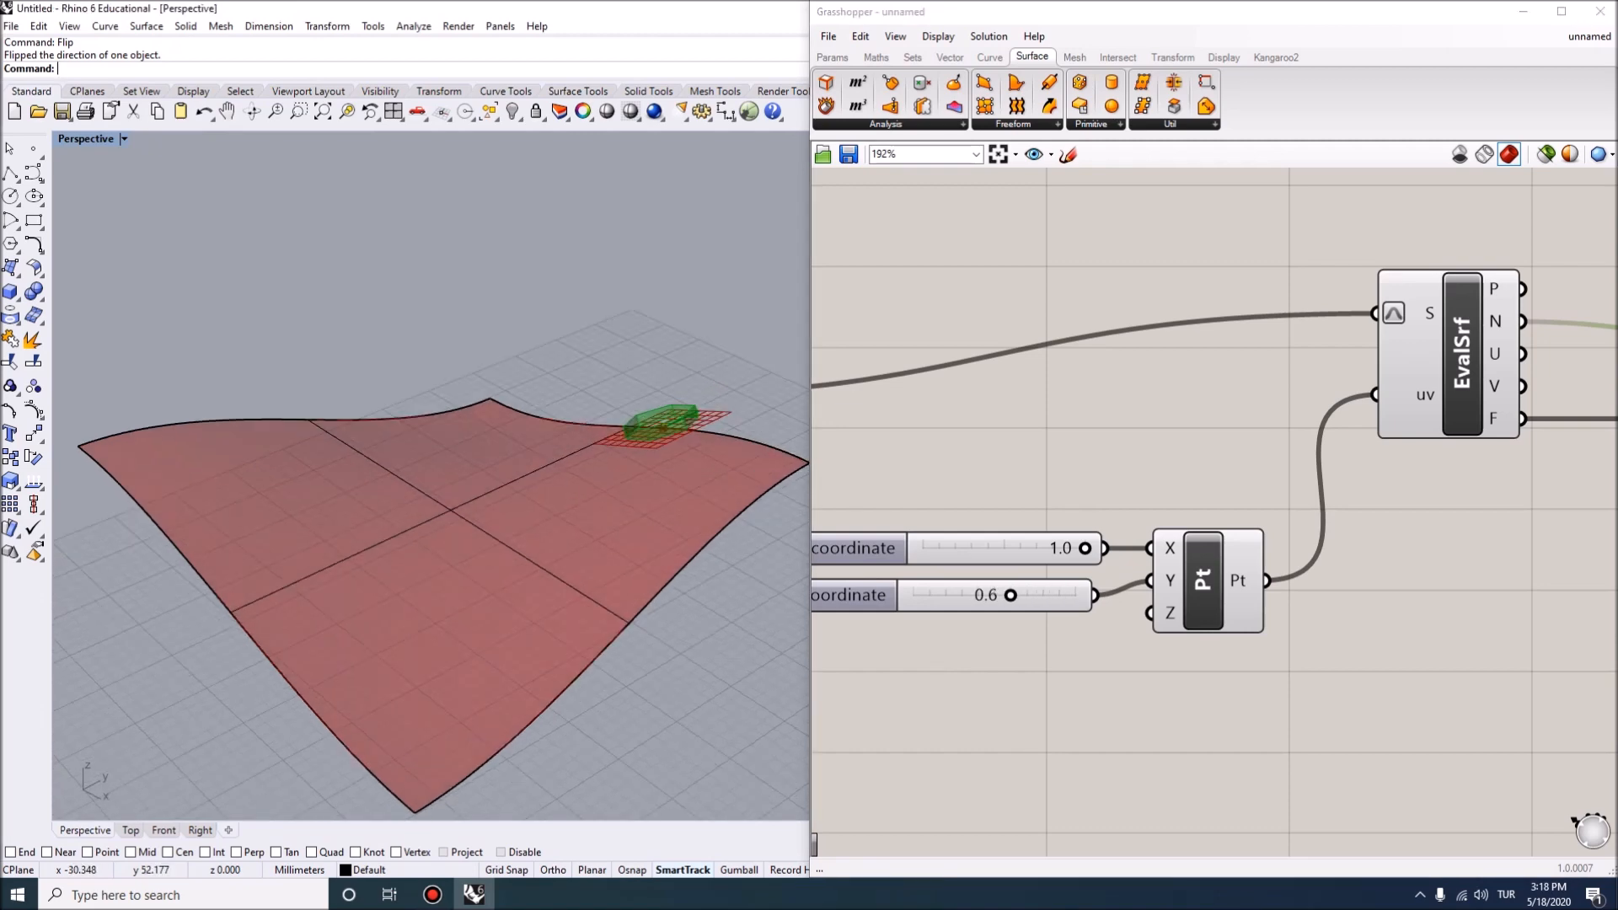
Set the X coordinate to 0.4 and the Y coordinate to 0.5 to bring the polygon near the surface centre.
drag(1085, 548, 971, 548)
right_drag(716, 547, 713, 626)
scroll(420, 580, down, 3)
mouse_move(420, 580)
right_down()
mouse_move(451, 566)
mouse_move(413, 586)
mouse_move(421, 574)
right_up()
scroll(421, 579, up, 4)
scroll(417, 581, down, 4)
scroll(417, 581, up, 2)
drag(1010, 596, 988, 547)
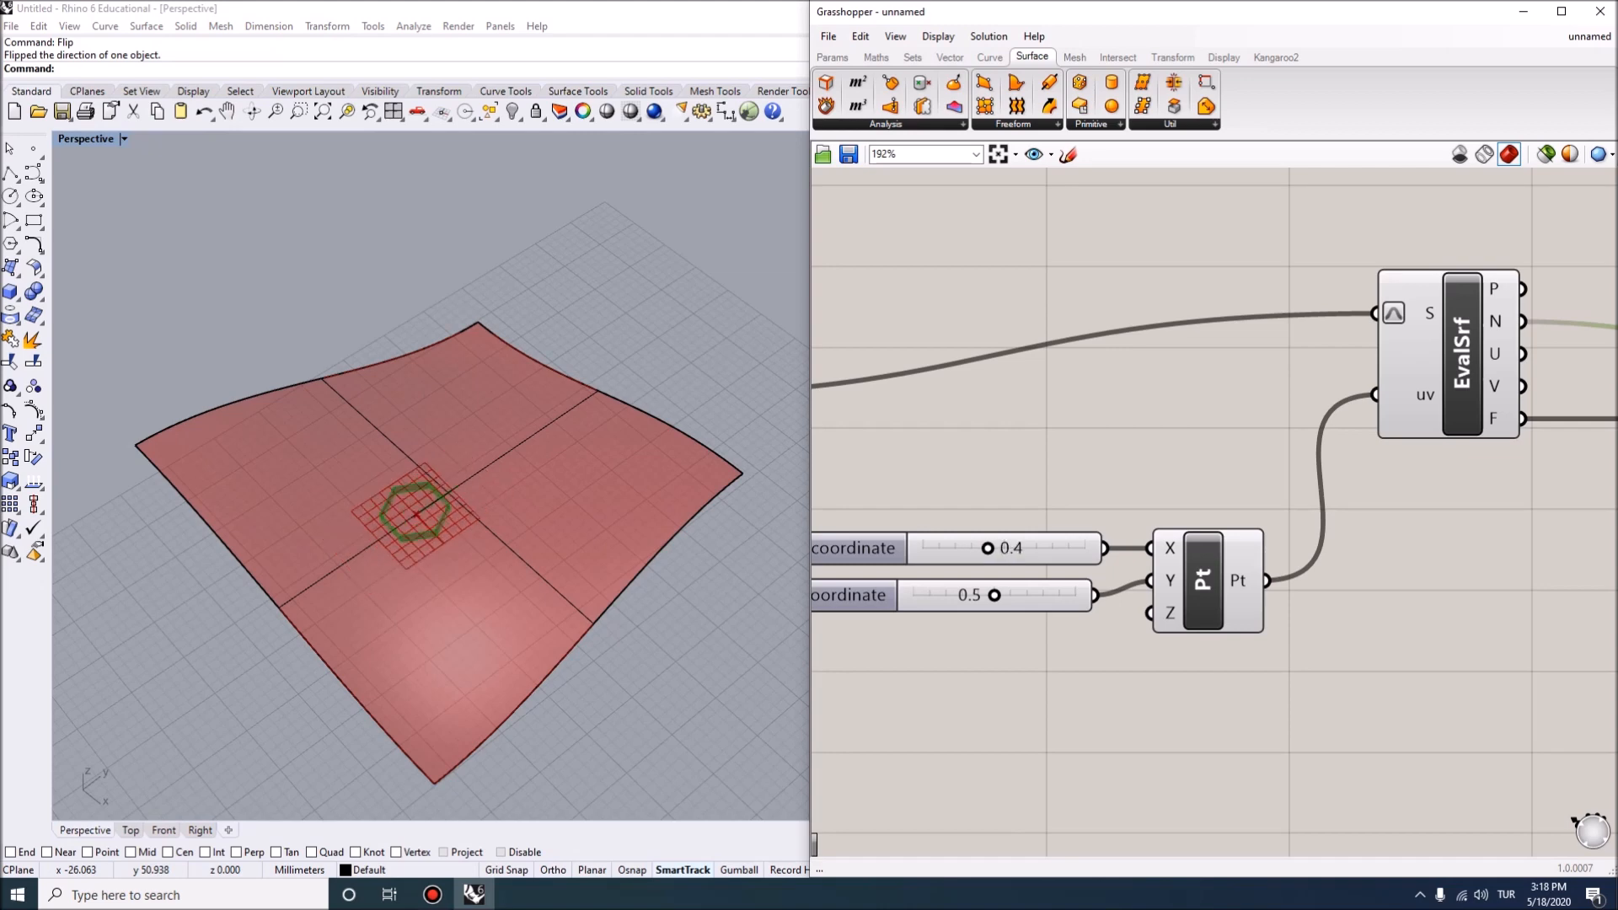
Move the Srf parameter closer to the Evaluate Surface component and nudge the Construct Point component.
scroll(1148, 665, down, 3)
drag(846, 526, 1078, 463)
click(1045, 514)
right_drag(472, 623, 455, 582)
scroll(1431, 494, up, 2)
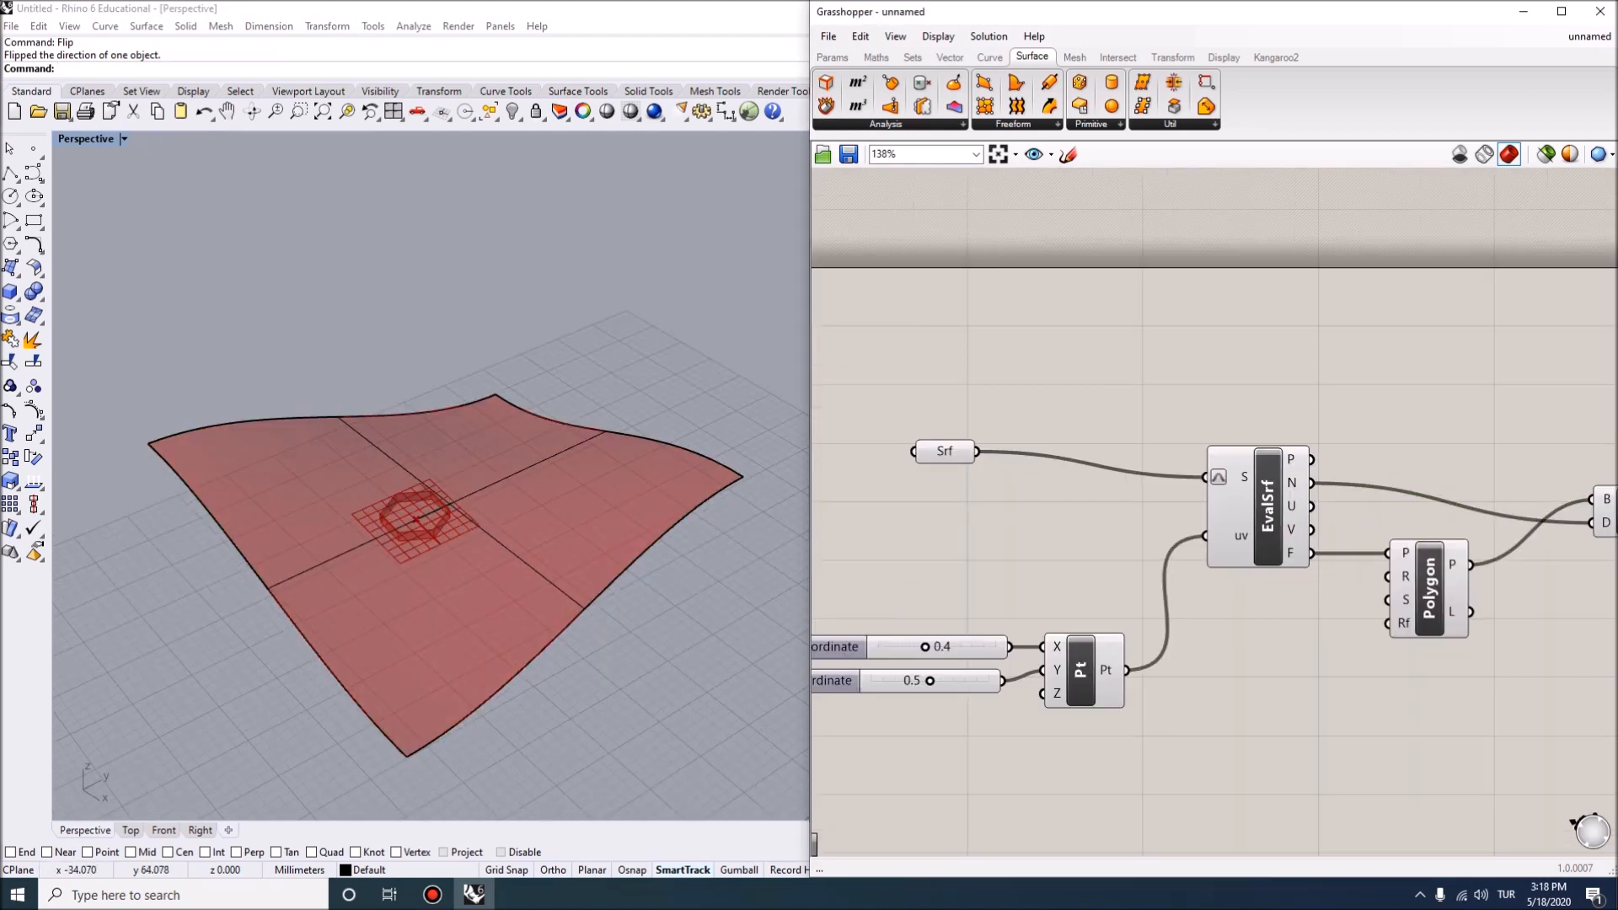
right_drag(472, 590, 488, 634)
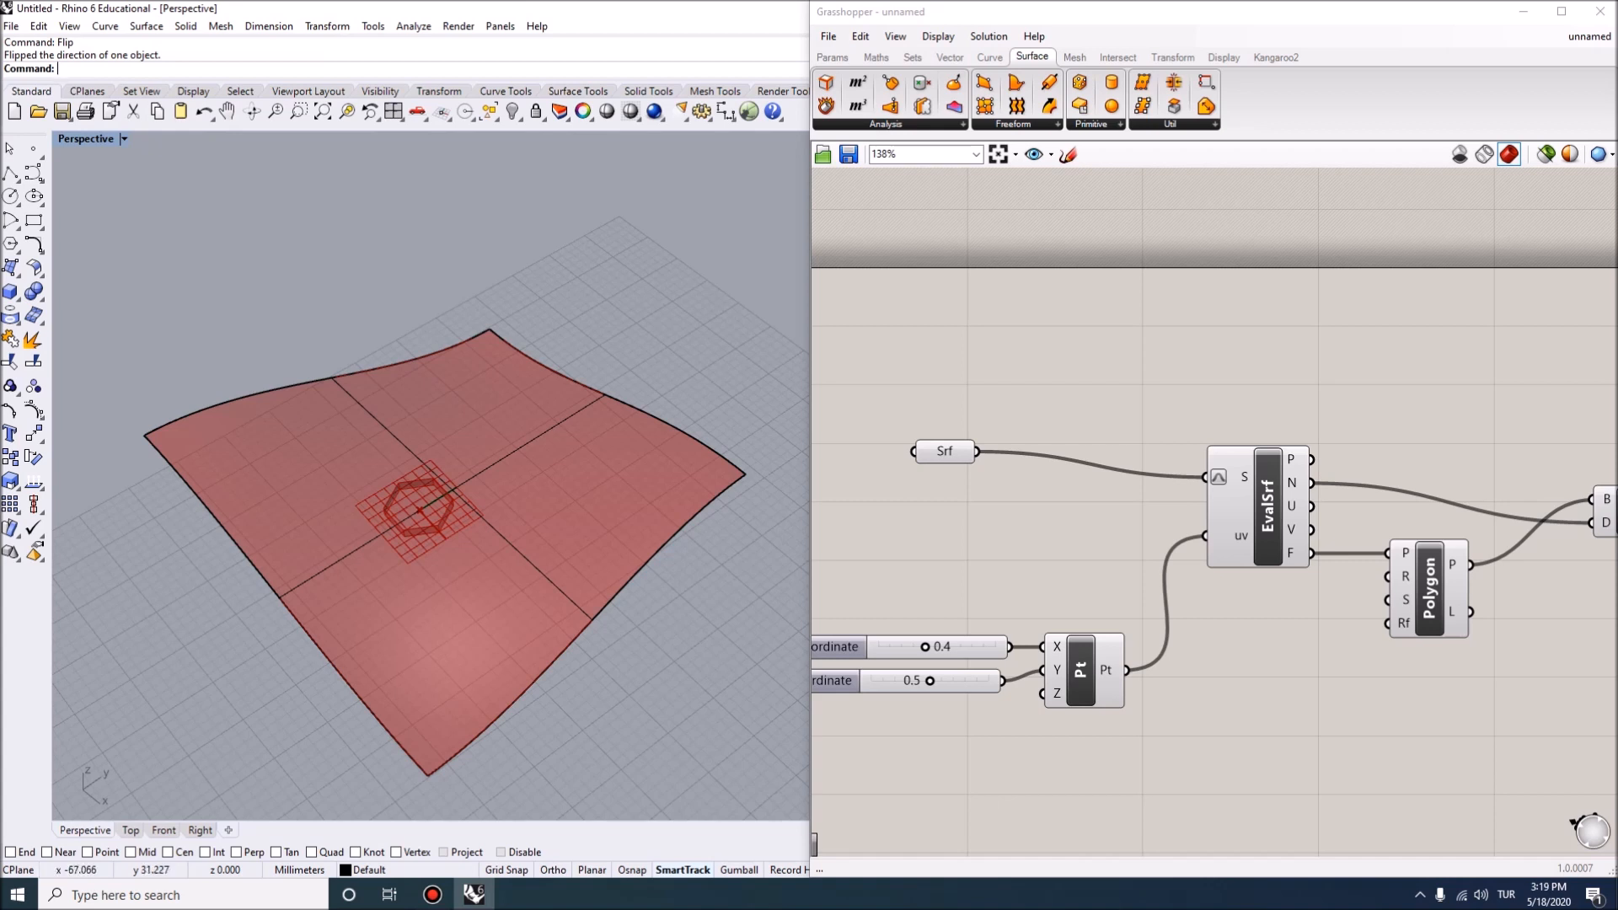
drag(1081, 672, 1085, 671)
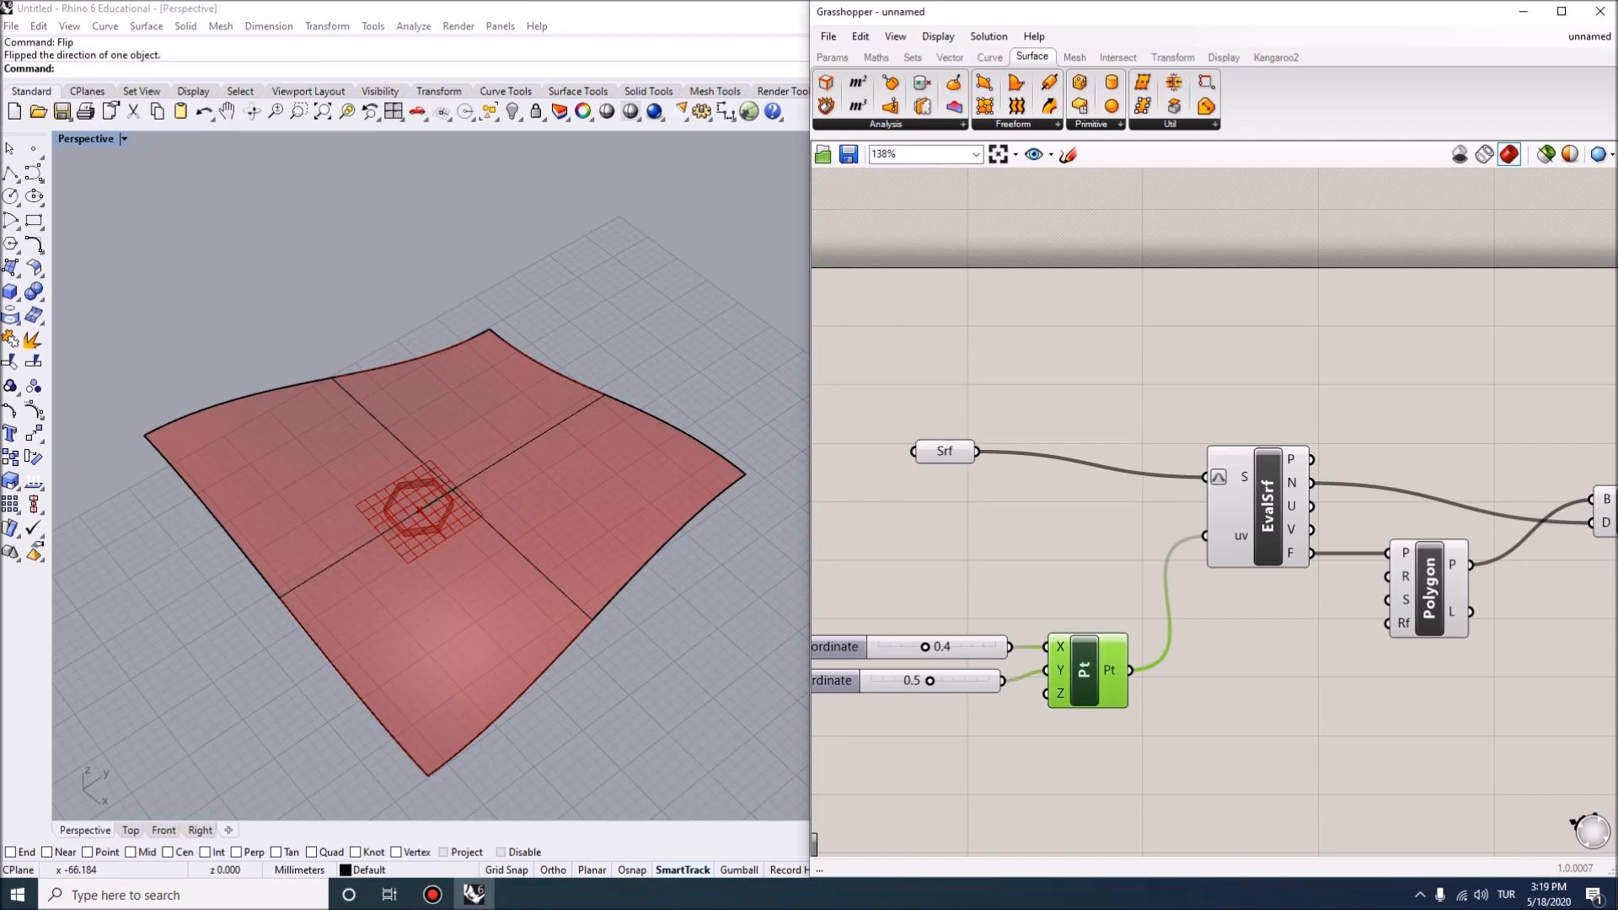